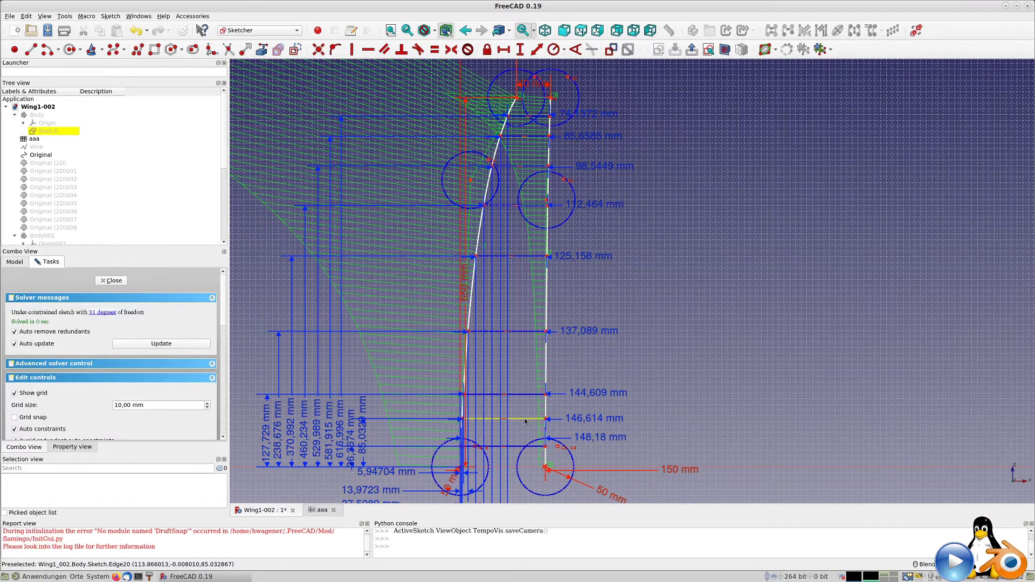
Review the chord width and spacing dimensions in the wing outline sketch, and close the sketch
scroll(544, 432, "up", 5)
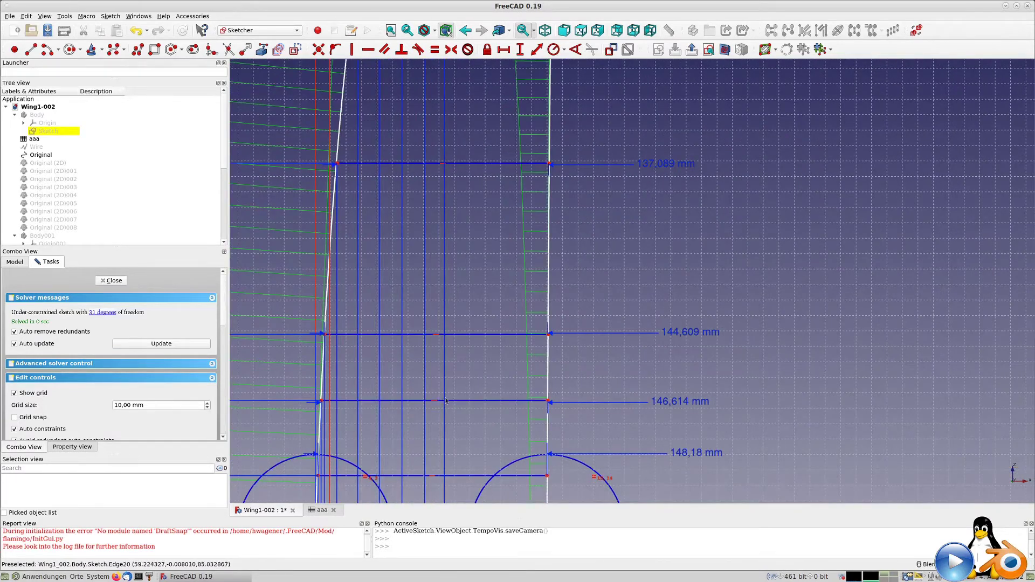
scroll(534, 350, "down", 1)
scroll(534, 349, "down", 2)
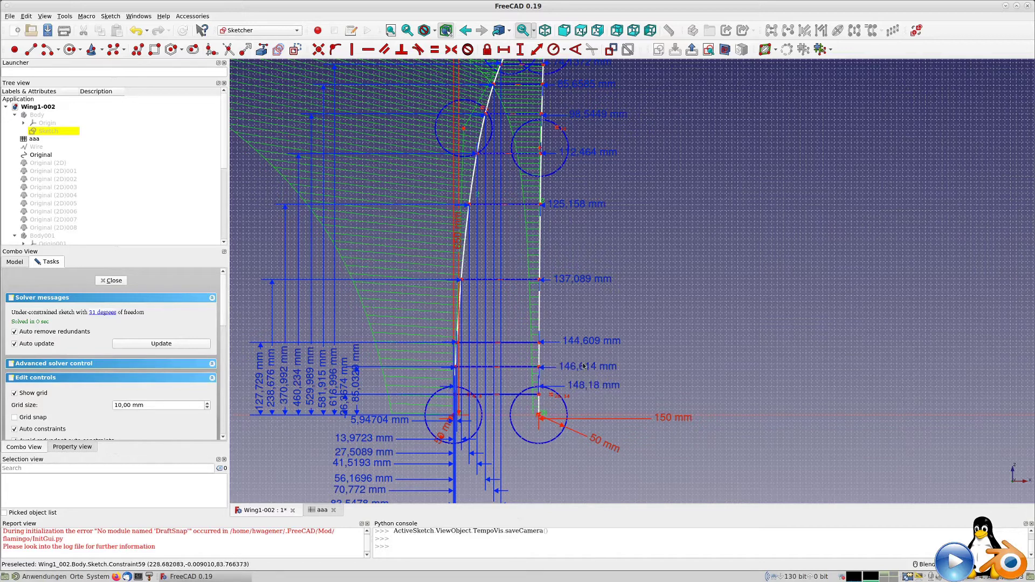
scroll(388, 434, "down", 1)
middle_click_drag(377, 435, 408, 327)
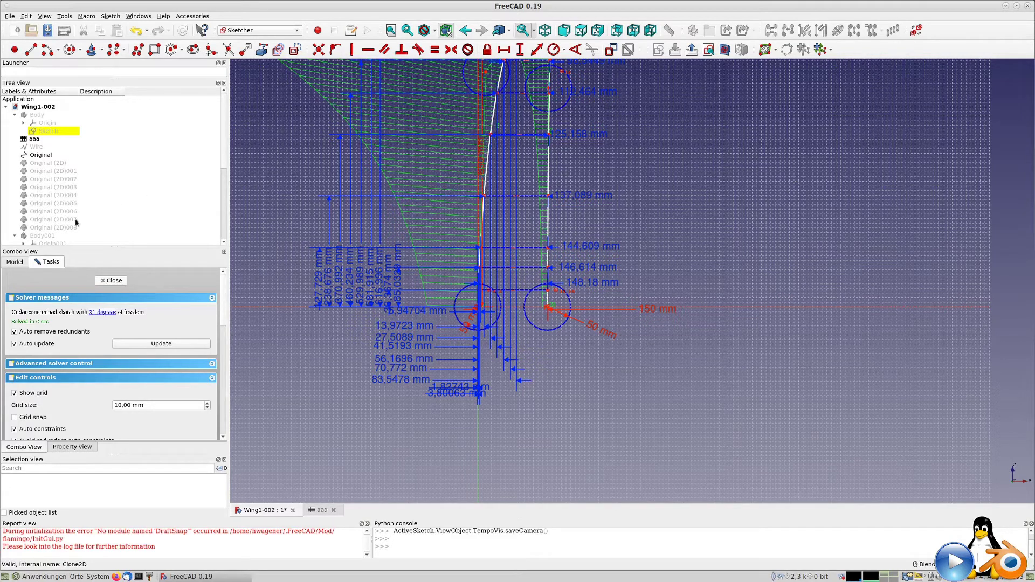
left_click(110, 281)
Create a new body based on Body001001 and hide the Skin body
middle_click_drag(517, 370, 484, 364)
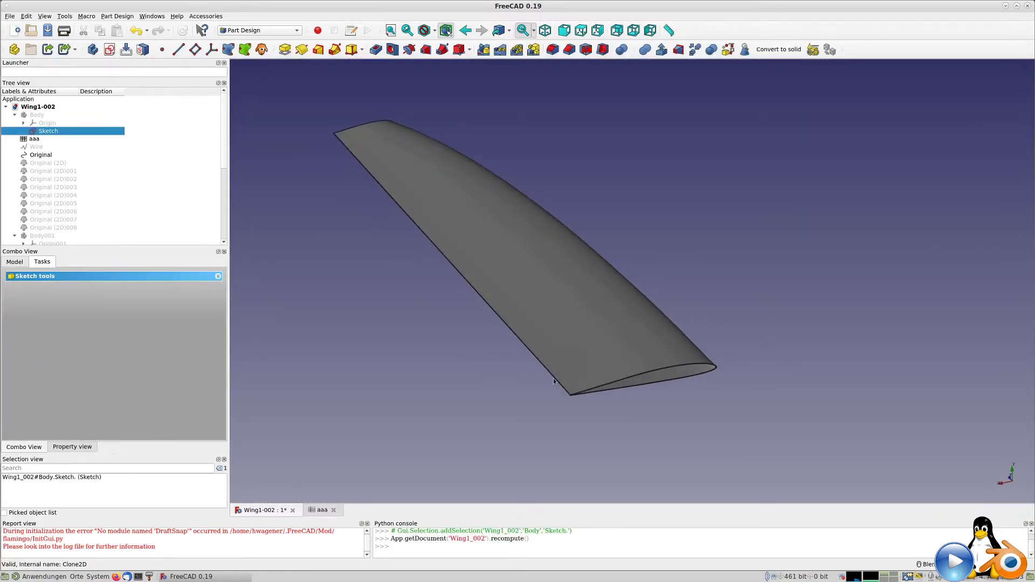
scroll(97, 196, "down", 6)
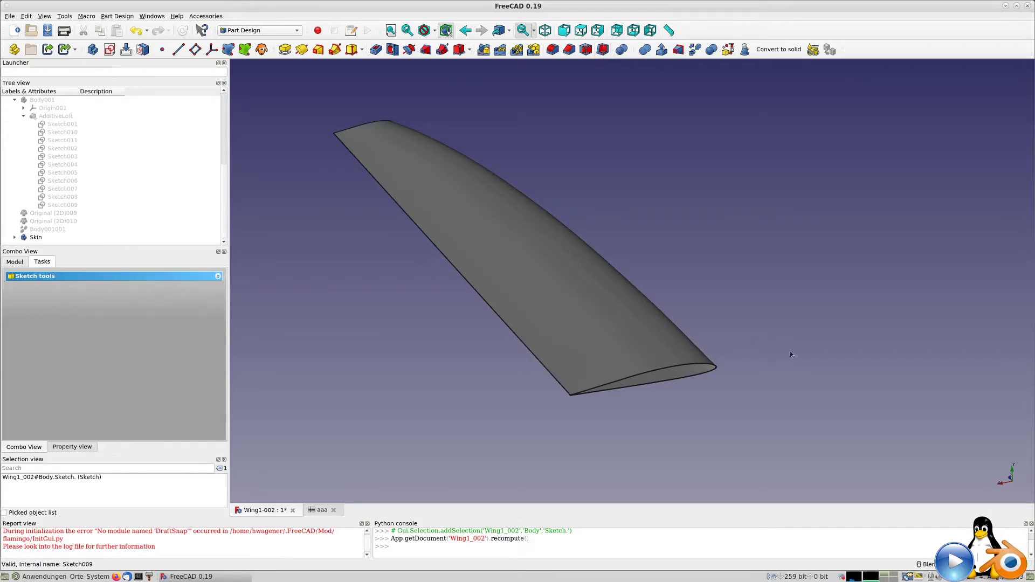
middle_click_drag(729, 390, 732, 359)
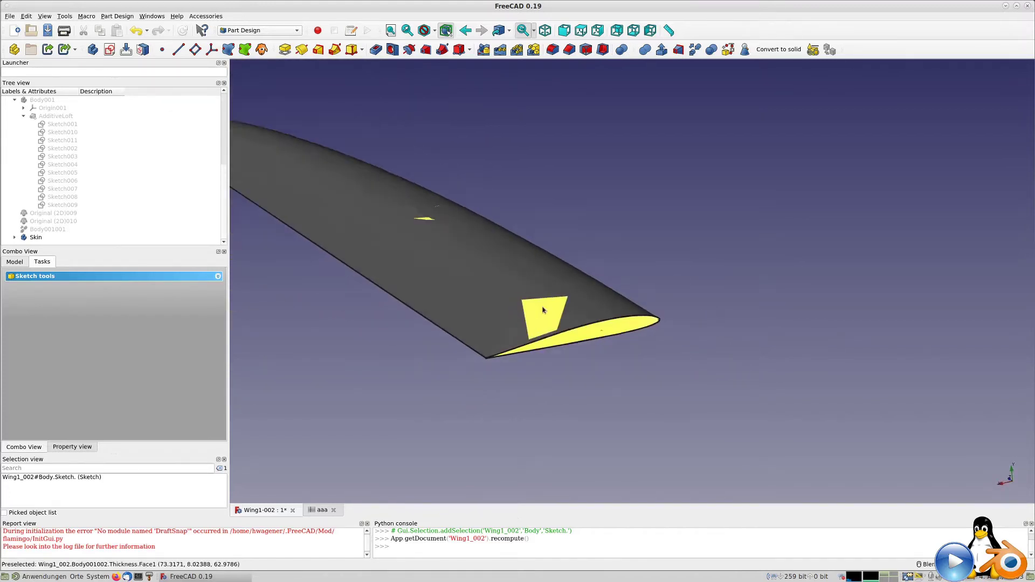
middle_click_drag(373, 312, 647, 384, "shift")
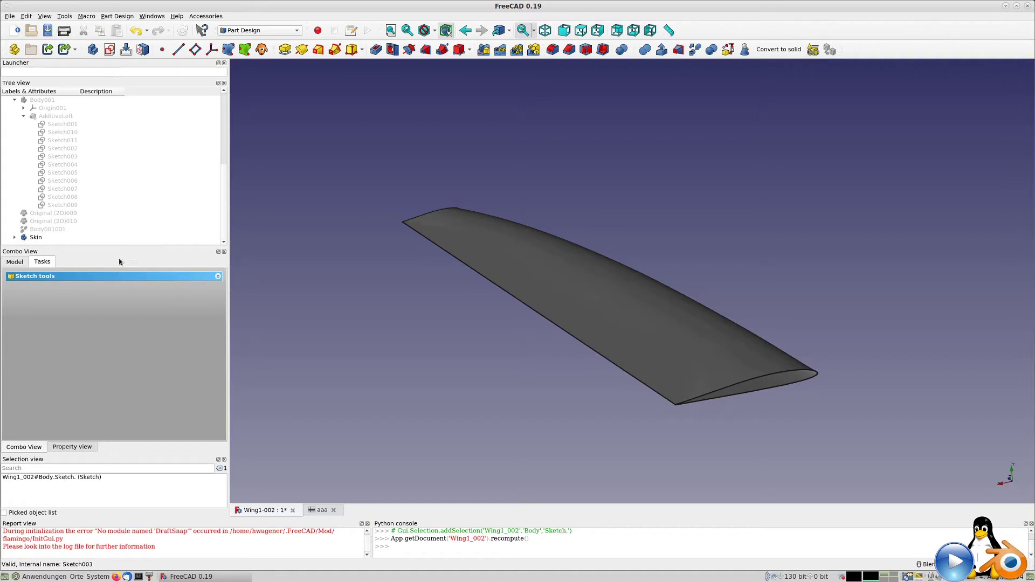
left_click(36, 238)
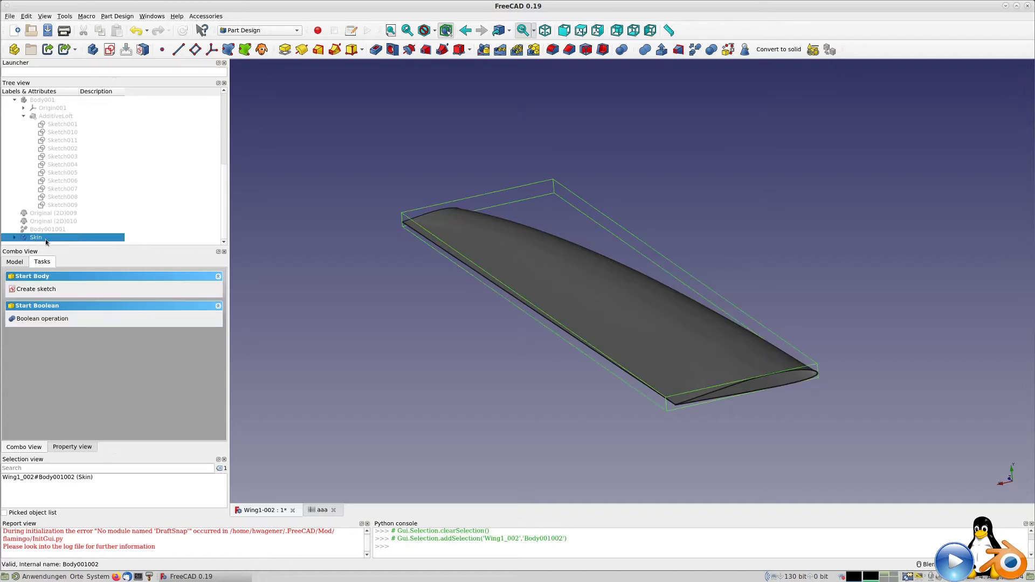
left_click(51, 230)
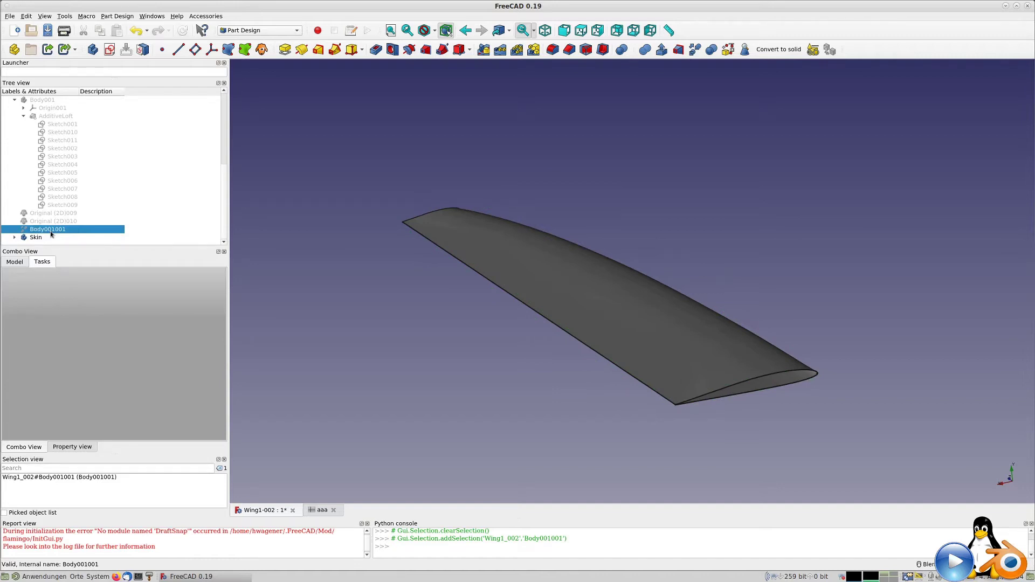
left_click(93, 49)
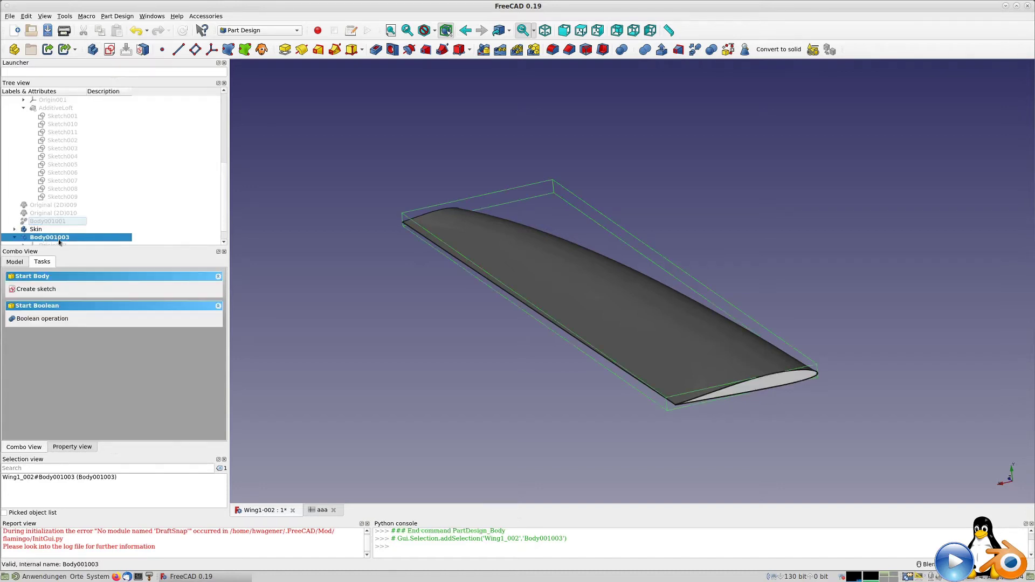
left_click(38, 214)
key("space")
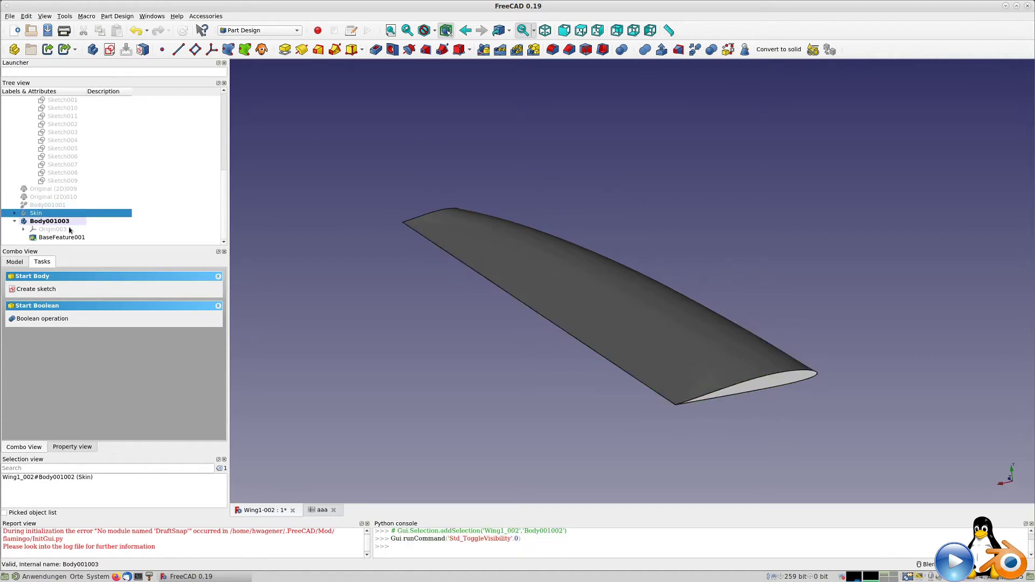
Rename the new body Body001003 as Inner
left_click(44, 226)
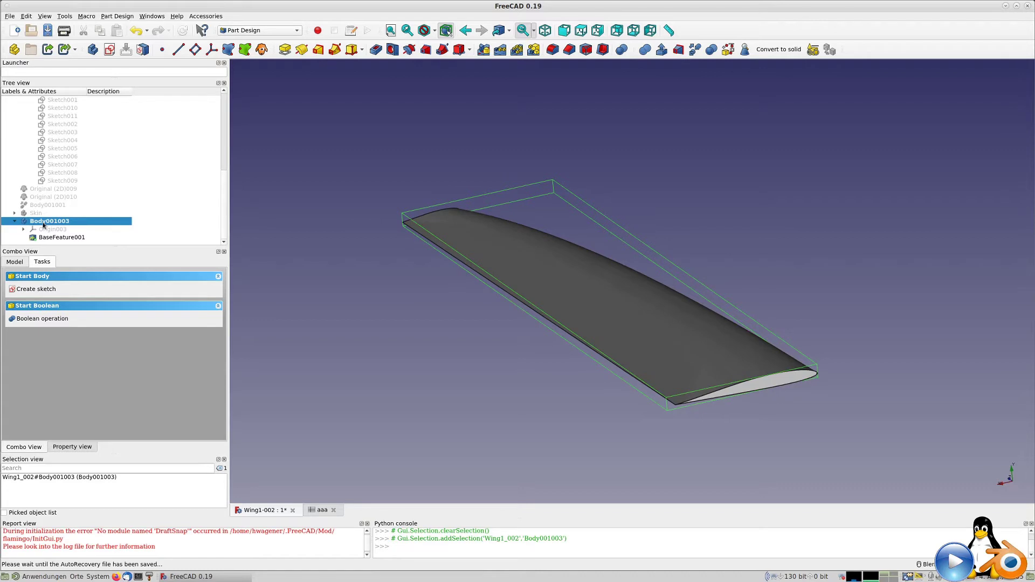
left_click(43, 223)
type("Inner")
key("Return")
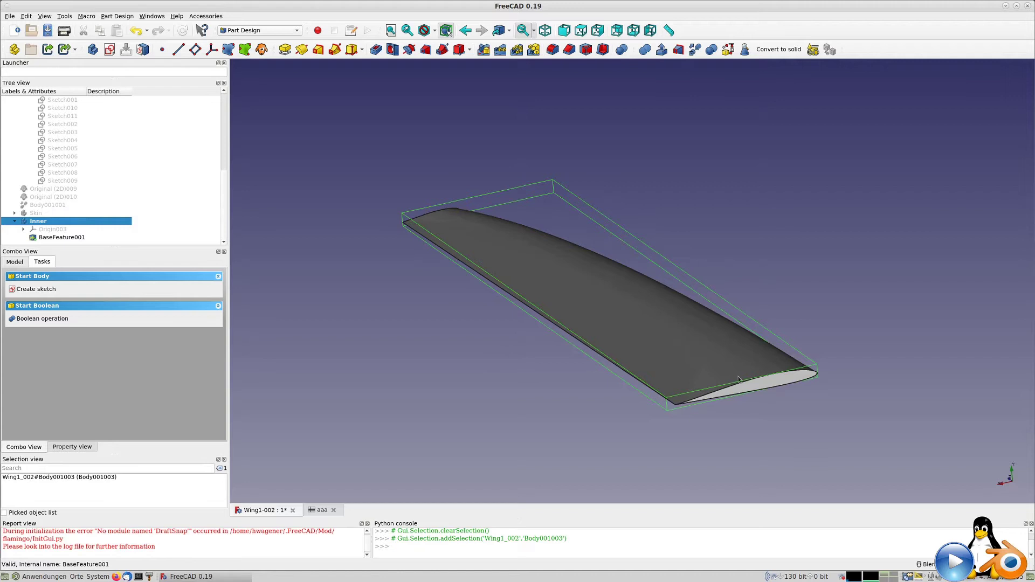
Add another empty body to the wing document and rename it Rib-Cutter
left_click(36, 213)
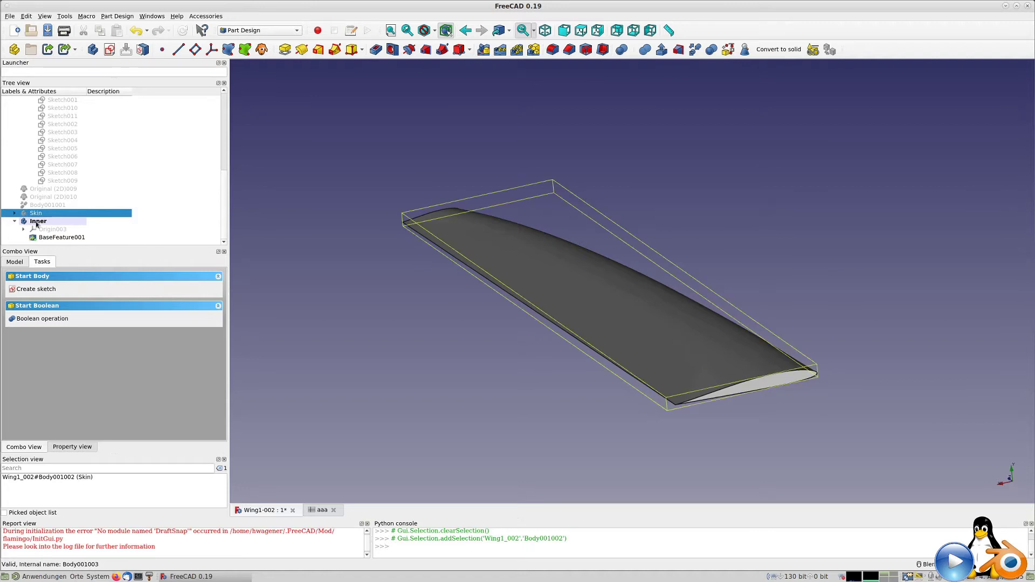
left_click(92, 50)
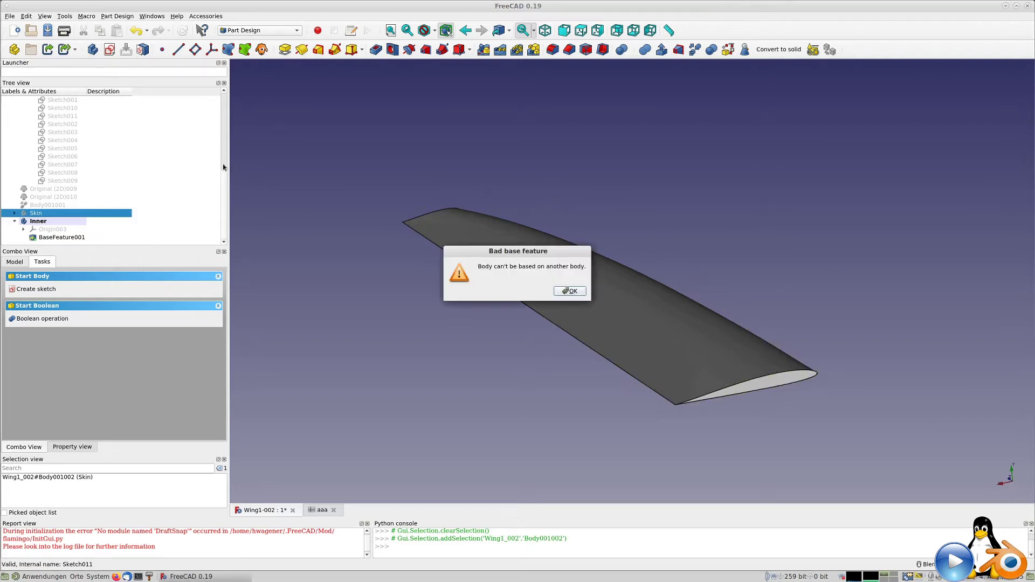
left_click(576, 292)
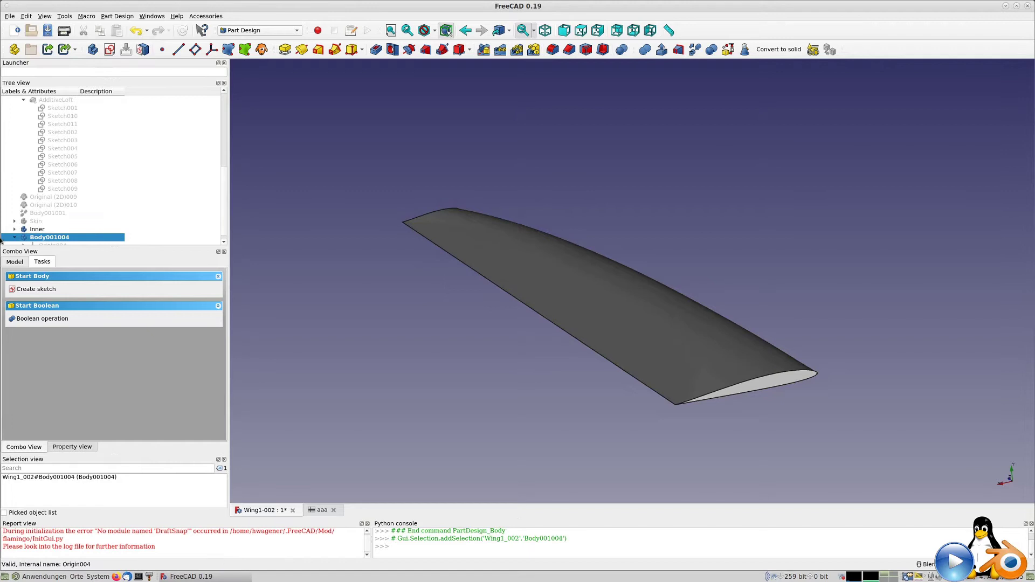
left_click(54, 238)
type("Rib")
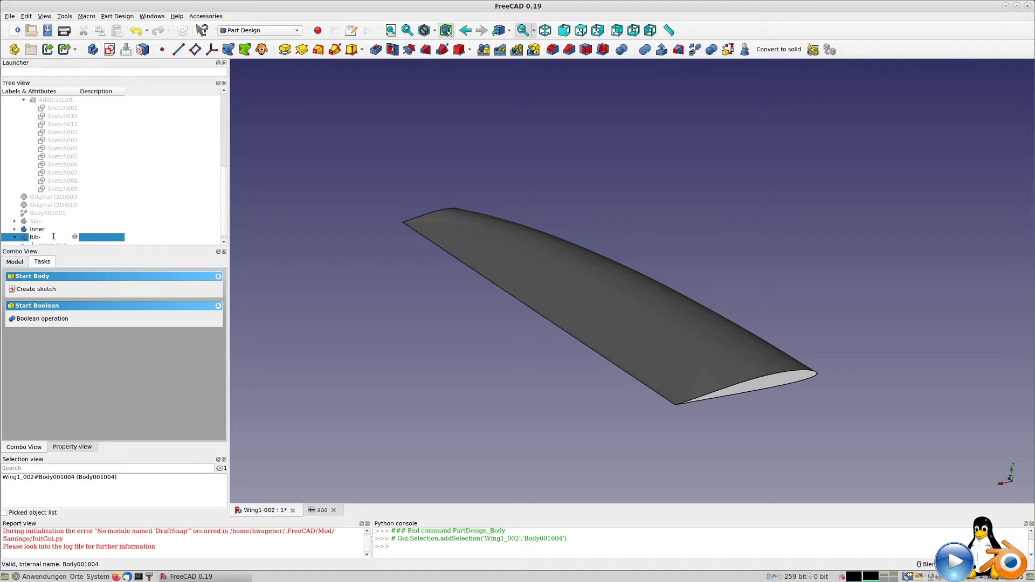
type("-Cutter")
key("Return")
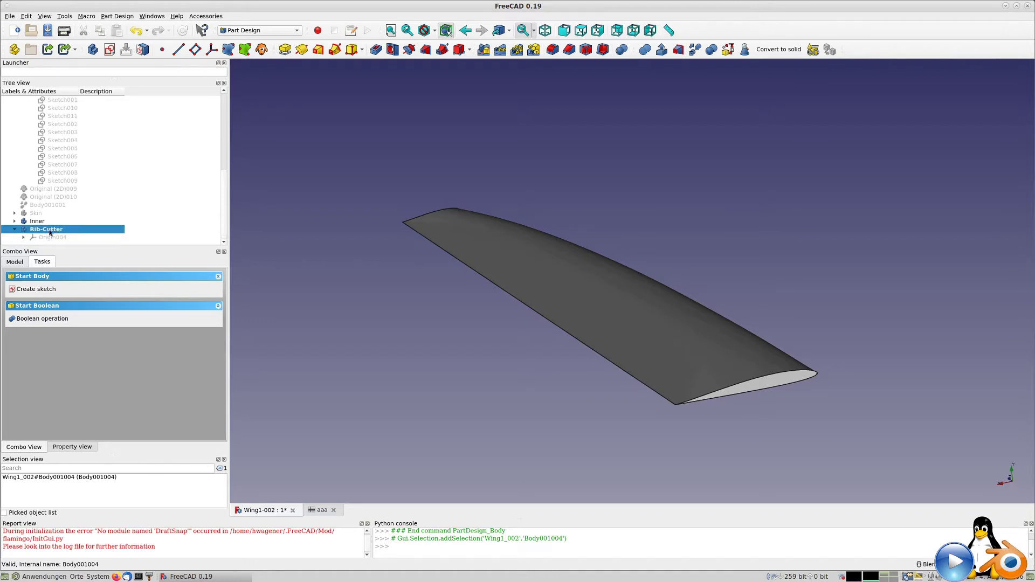
Sketch a large rectangle enclosing the whole wing on the Rib-Cutter body's XZ plane, and close the sketch
left_click(109, 50)
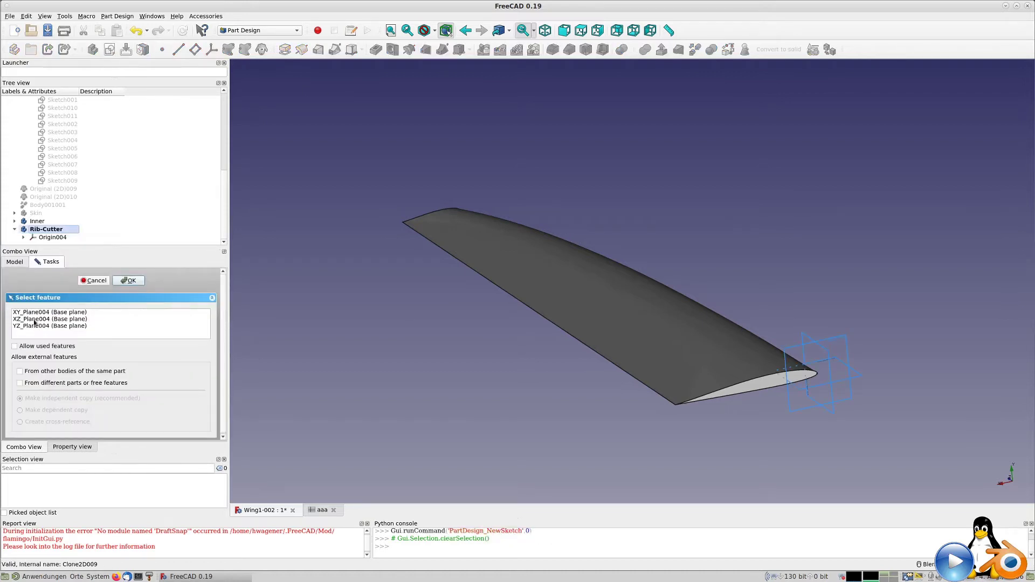
left_click(35, 320)
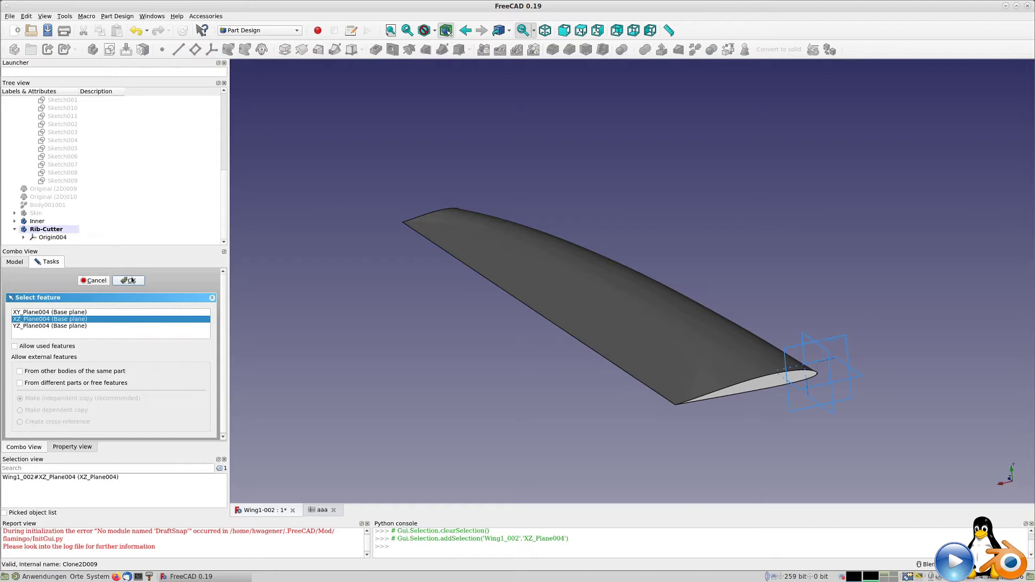
left_click(129, 280)
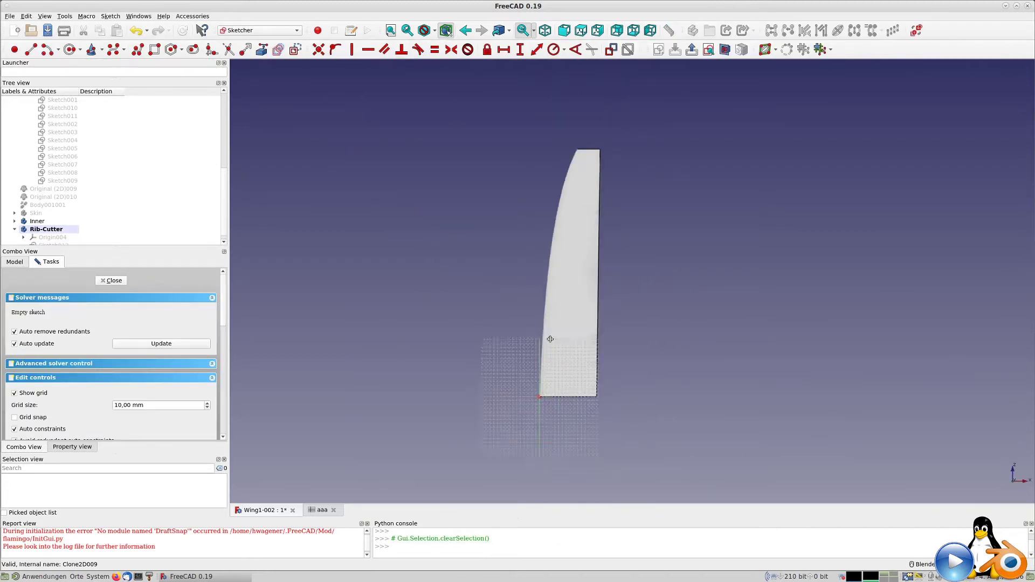
scroll(521, 371, "down", 3)
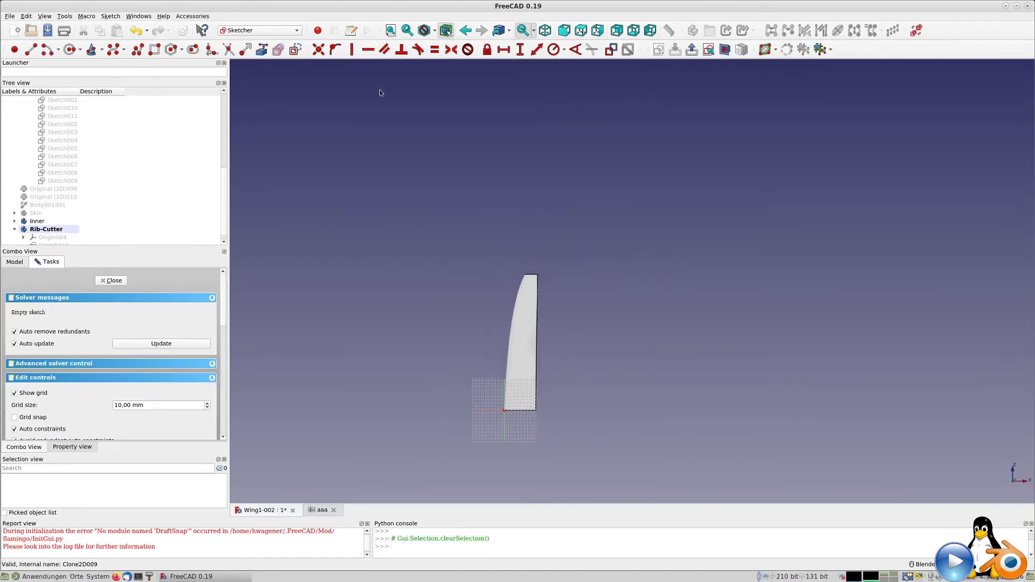
middle_click_drag(386, 163, 386, 125)
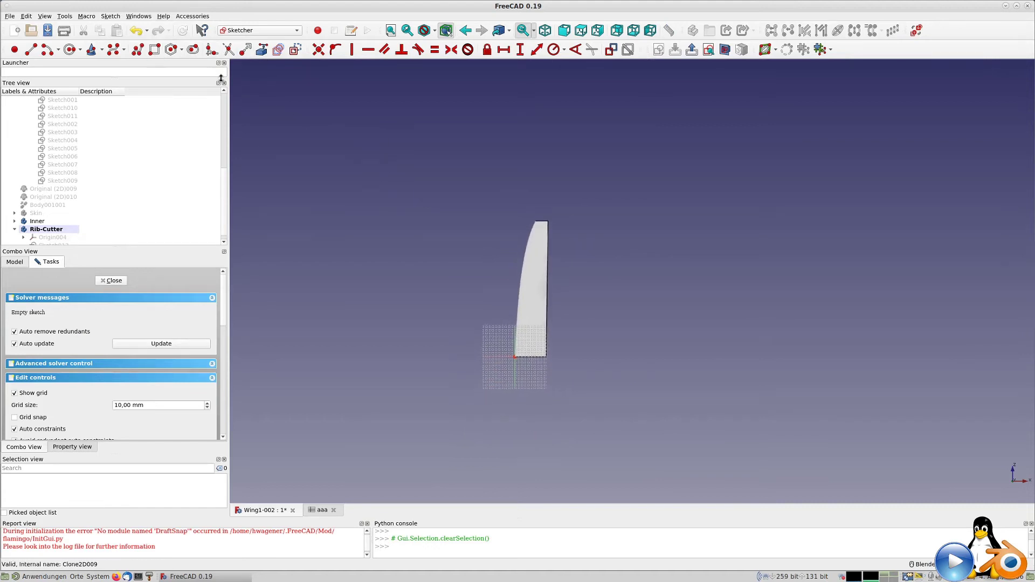
left_click(154, 49)
left_click(386, 146)
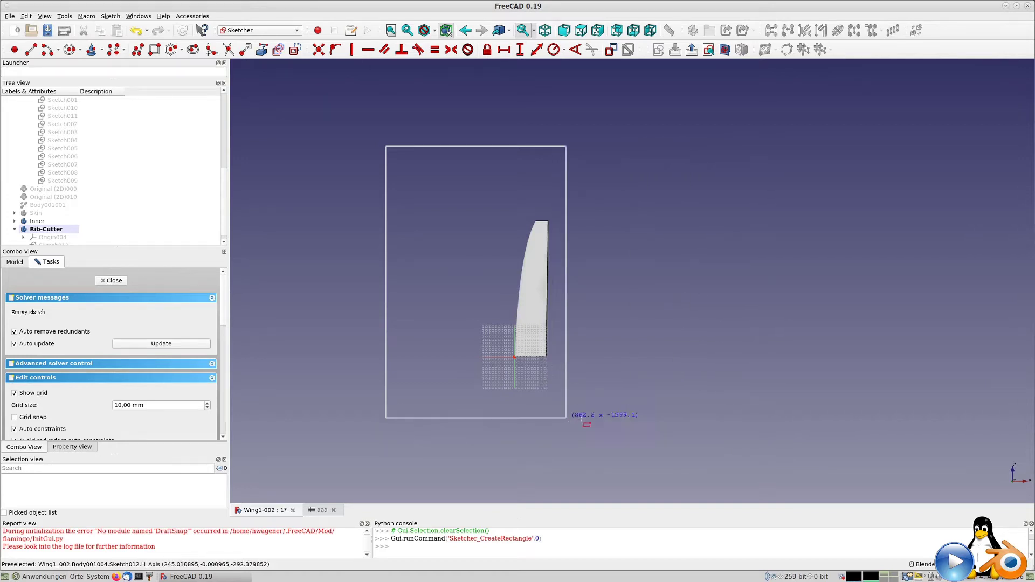
left_click(688, 446)
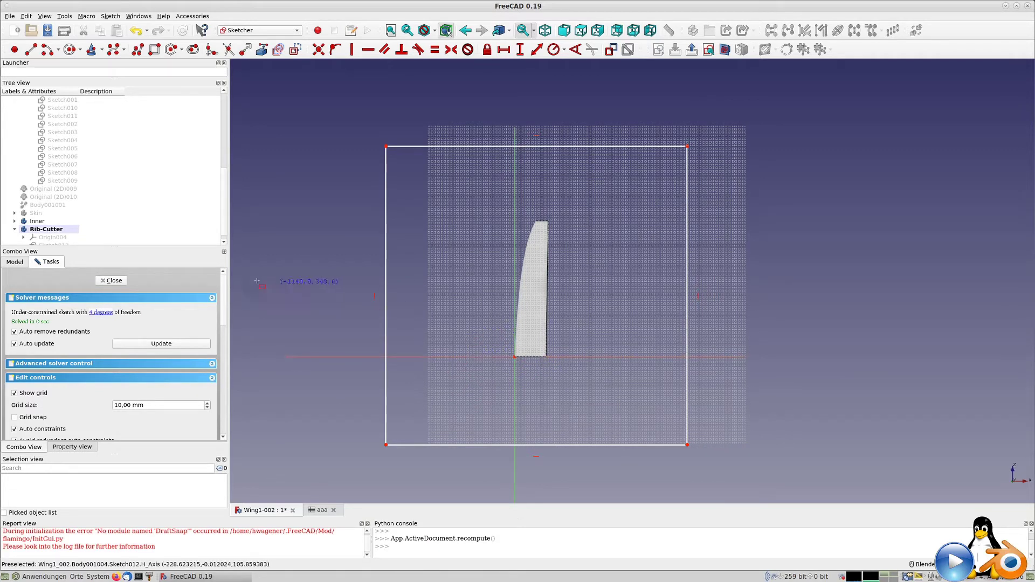
left_click(113, 281)
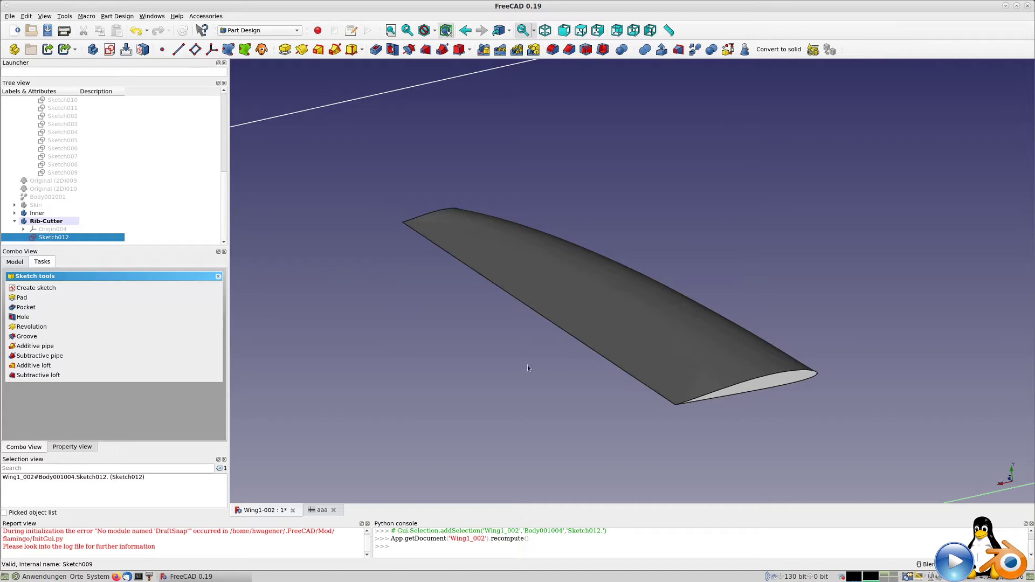
Pad the rectangle sketch into a very thin plate
scroll(526, 361, "down", 5)
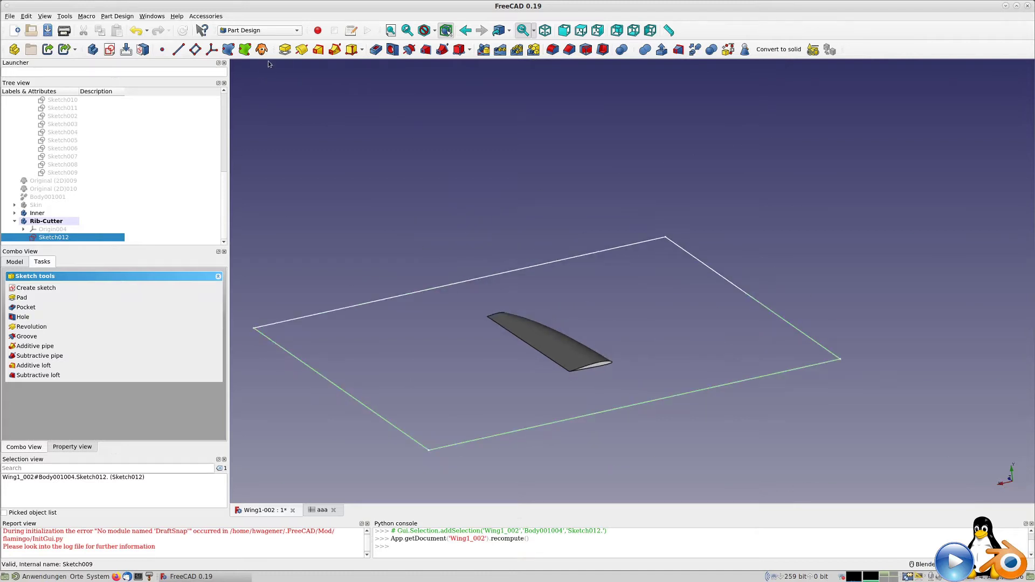
left_click(284, 49)
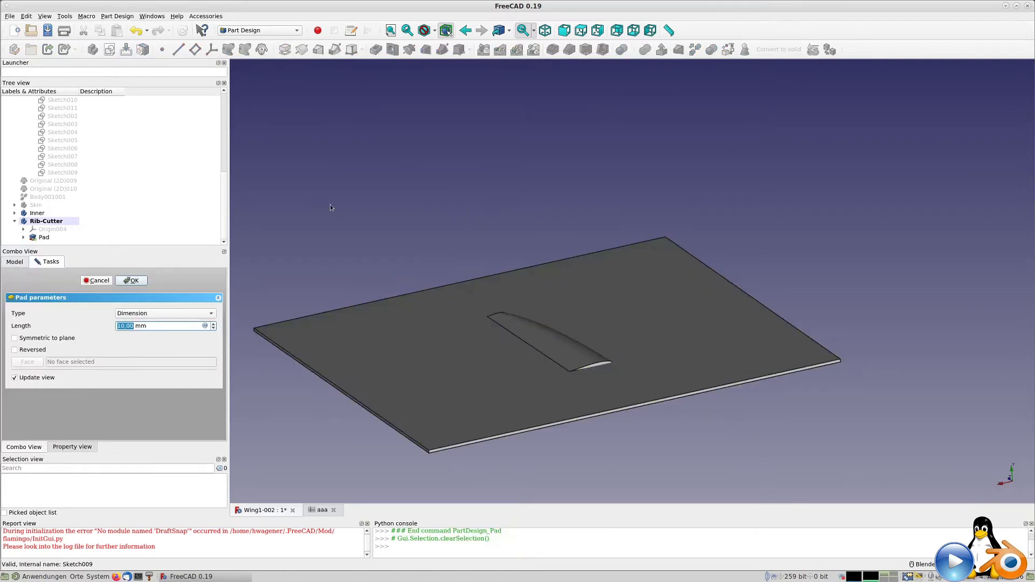
type("0")
key("BackSpace")
key("Return")
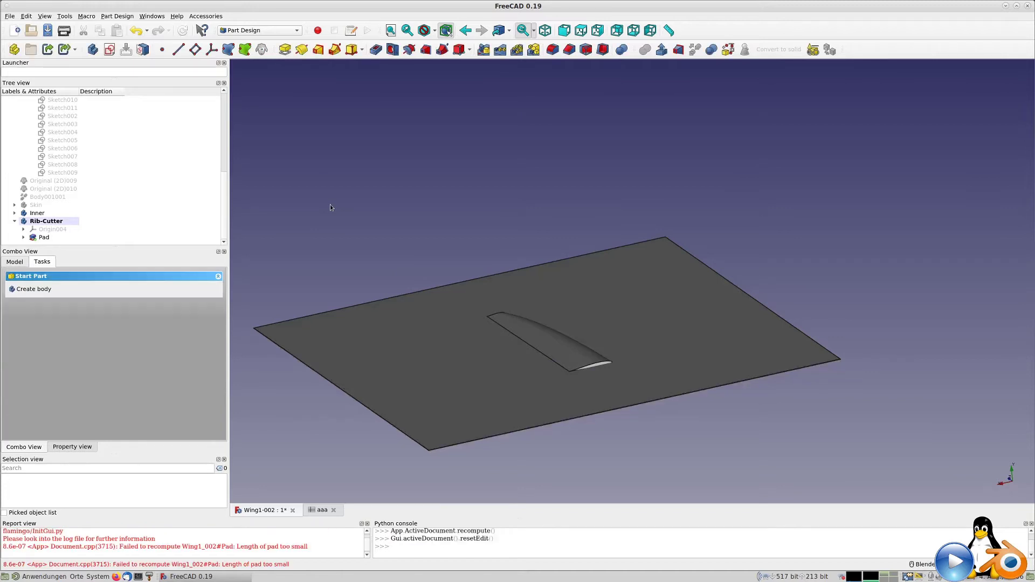
Transform the Rib-Cutter body, moving it about 11 mm in the negative Y direction so it lies beneath the wing
middle_click_drag(639, 408, 615, 391)
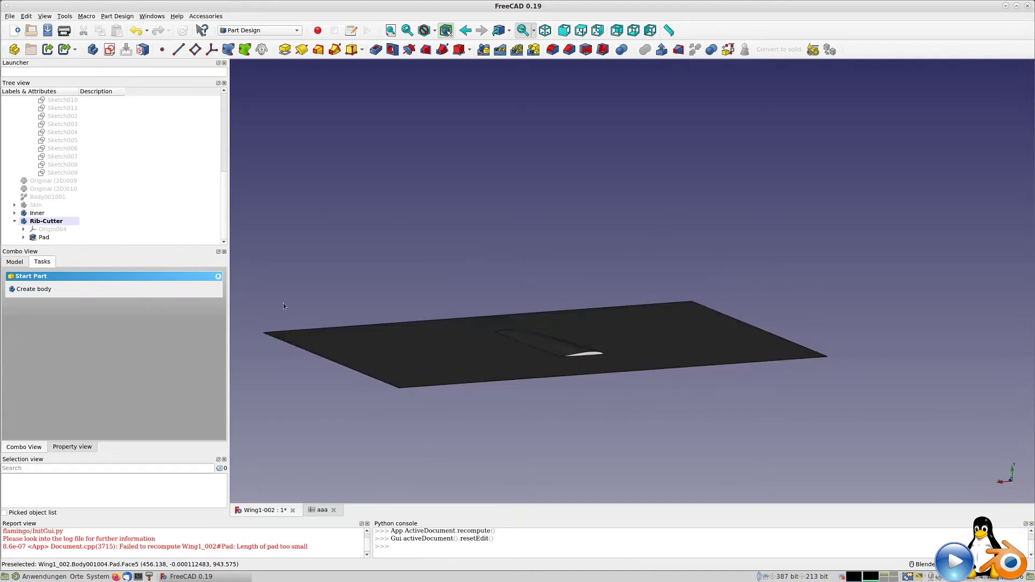
left_click(40, 223)
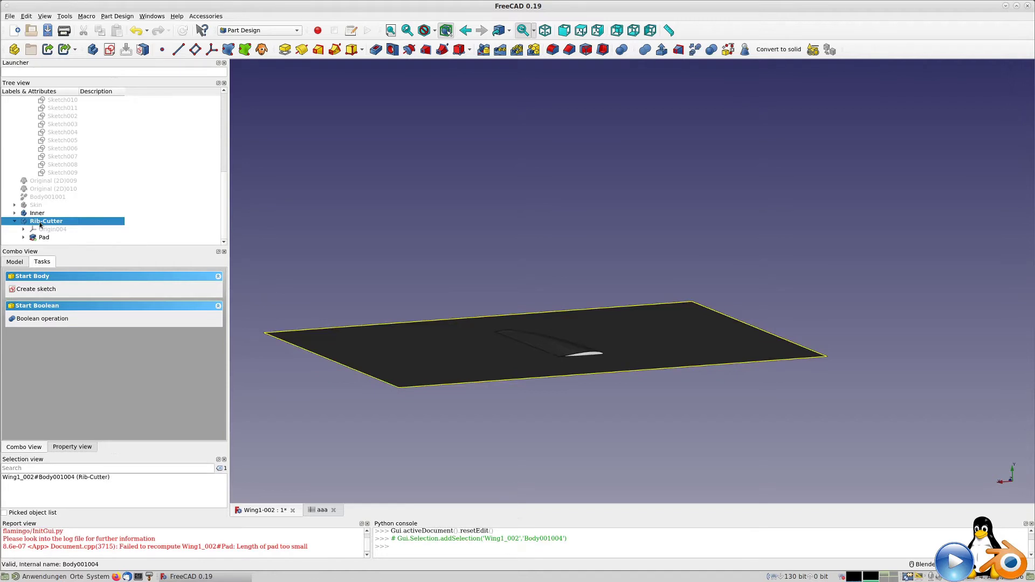
right_click(40, 223)
left_click(60, 238)
middle_click_drag(631, 370, 539, 311)
left_click_drag(531, 214, 529, 230)
middle_click_drag(530, 229, 522, 292)
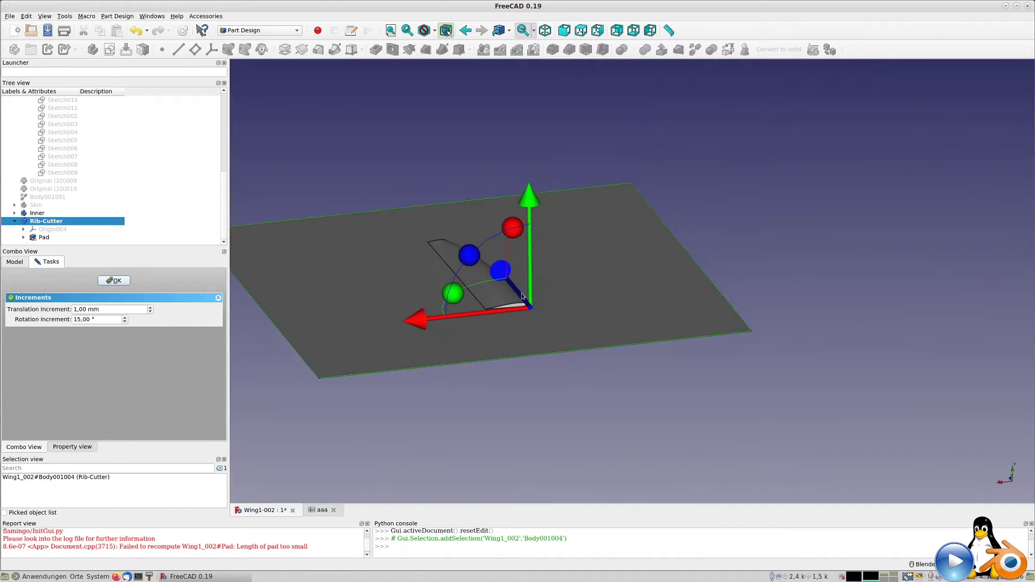
left_click(116, 281)
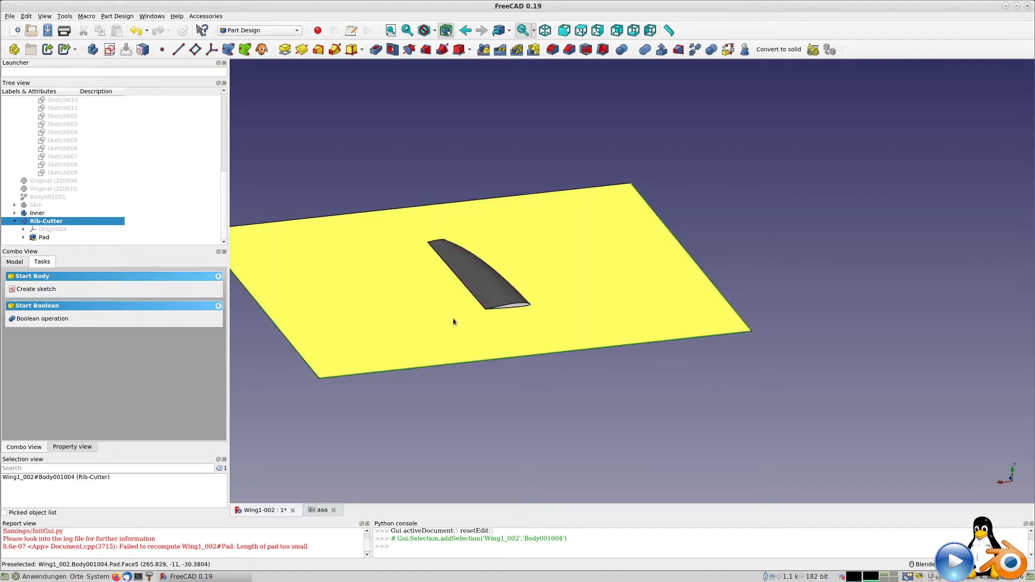
Start a sketch on the Rib-Cutter plate's upper face and draw a closed four-sided polyline, sides about 30 mm, just beyond the wing's root end
middle_click_drag(453, 322, 453, 344)
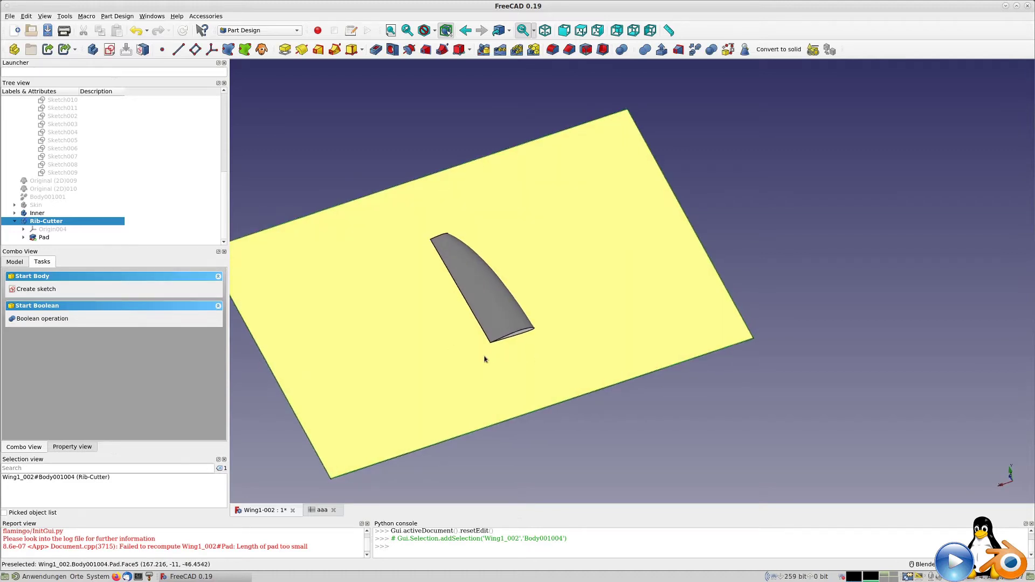
left_click(455, 357)
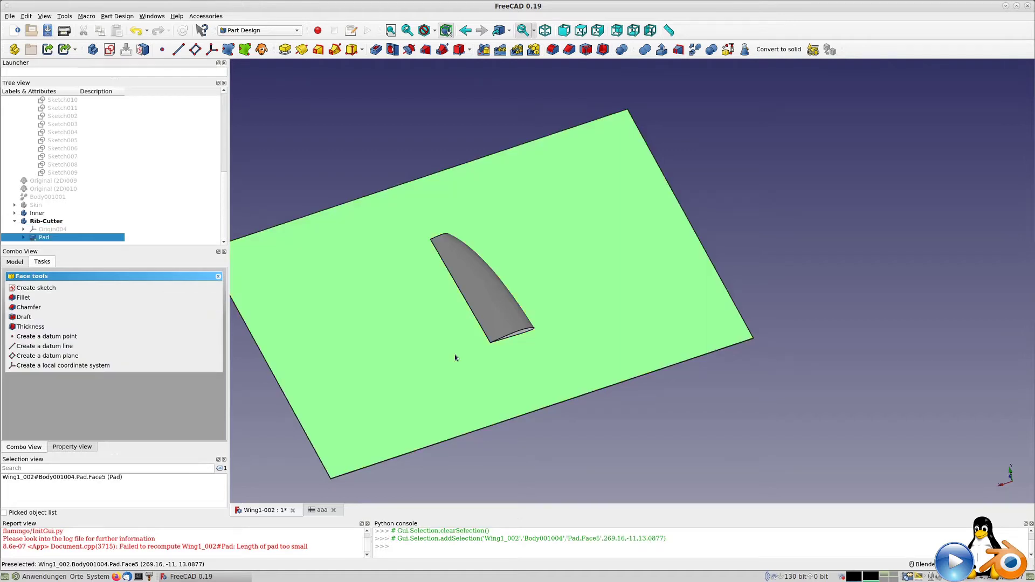
left_click(110, 50)
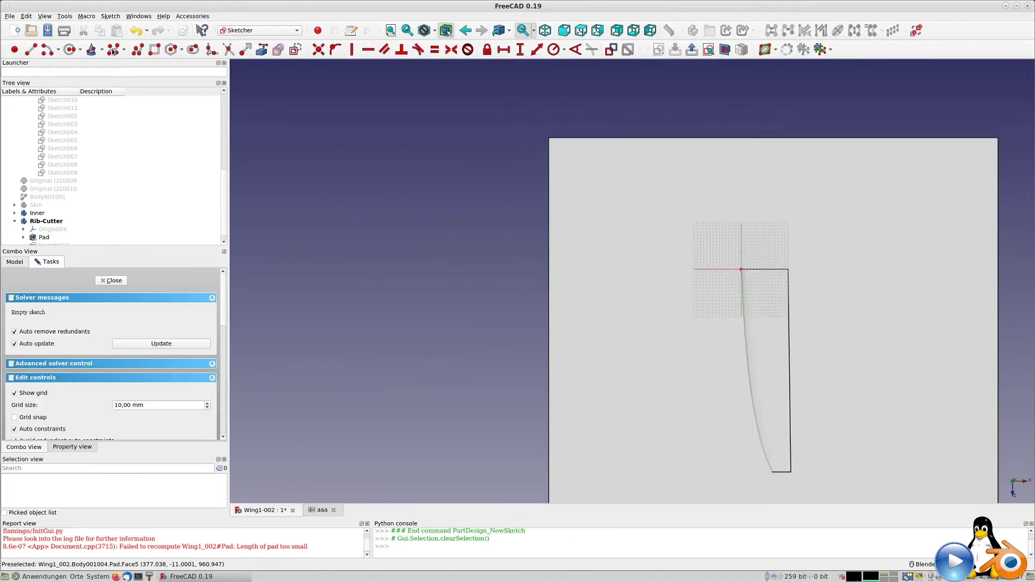
scroll(560, 264, "up", 5)
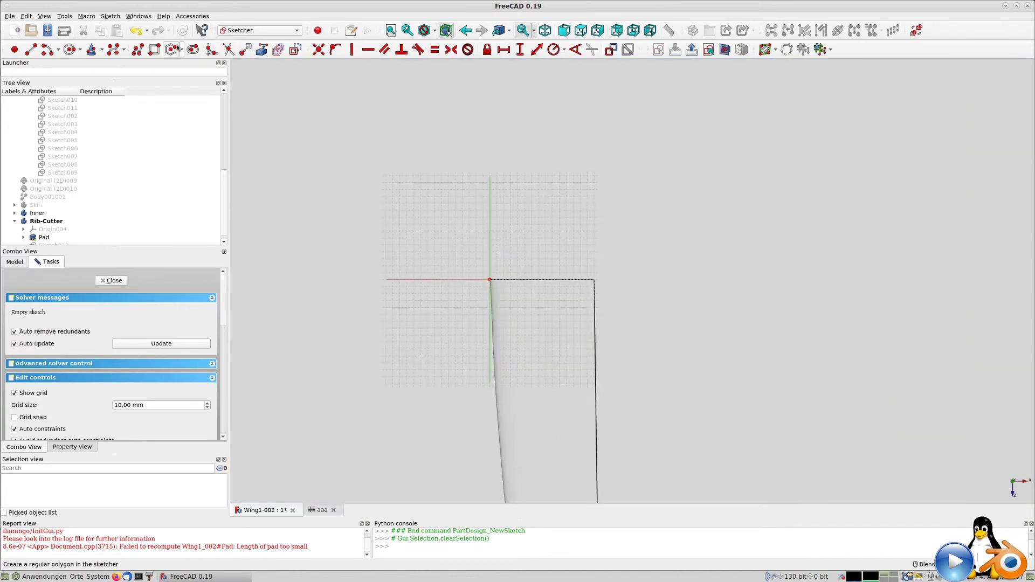
left_click(114, 49)
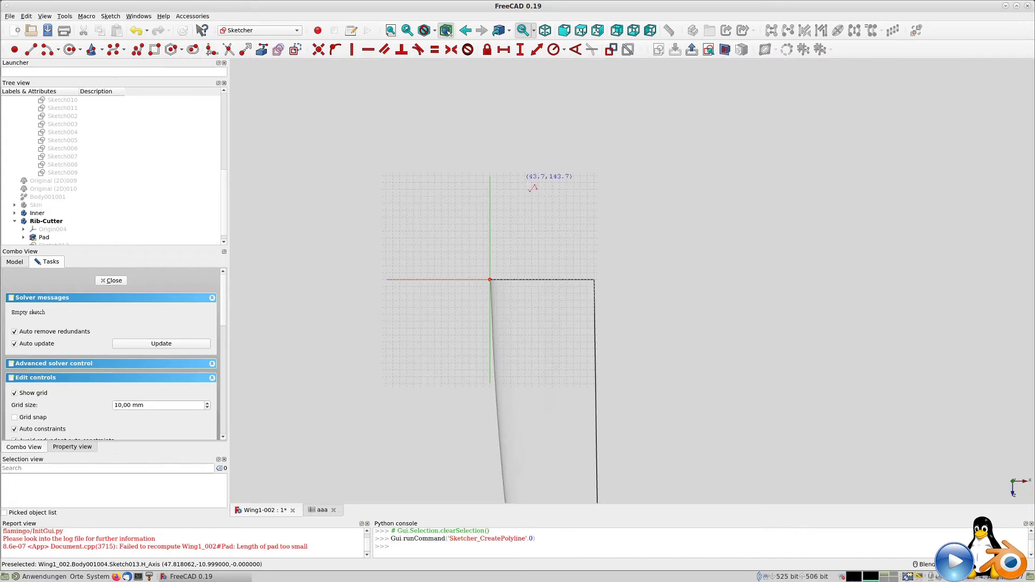
left_click(526, 225)
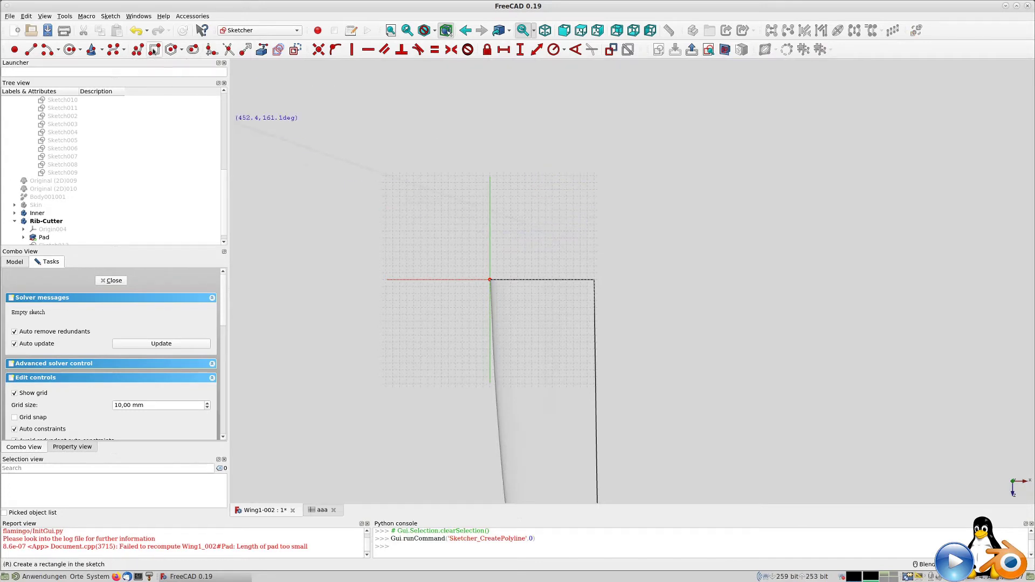
left_click(512, 239)
left_click(532, 256)
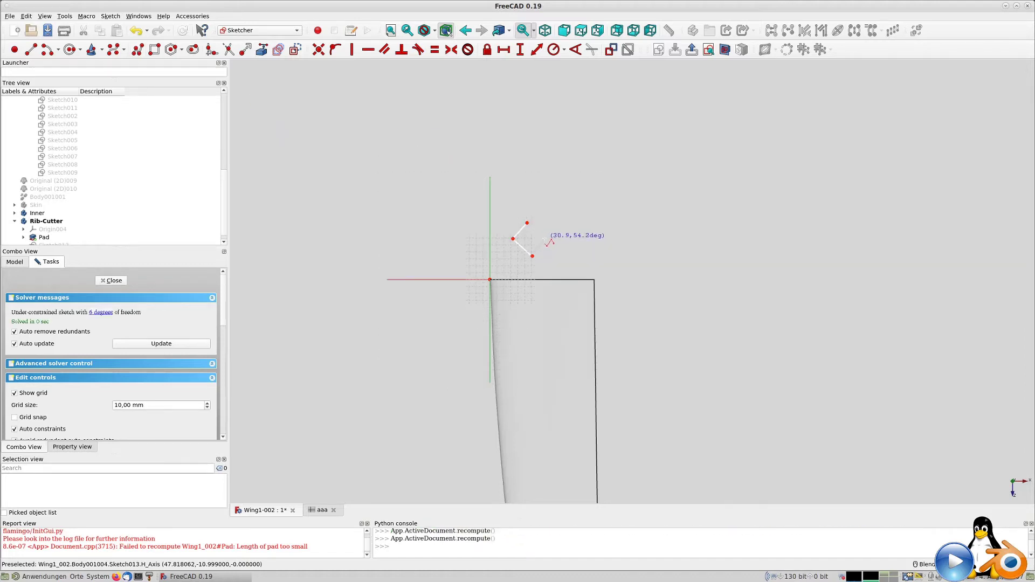
left_click(549, 233)
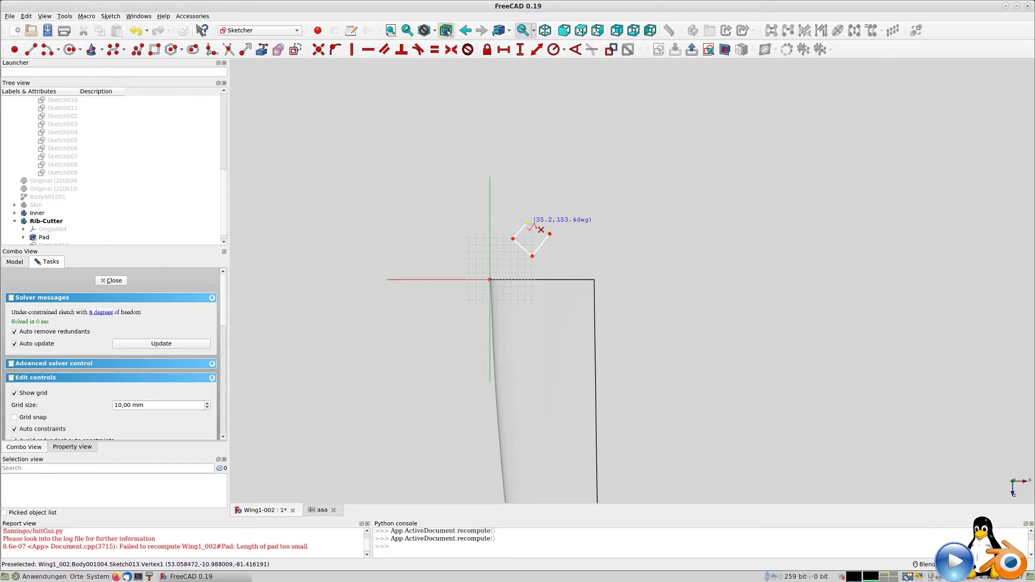
left_click(527, 221)
Constrain the angle between the quadrilateral's two upper sides to 90°
scroll(588, 236, "up", 3)
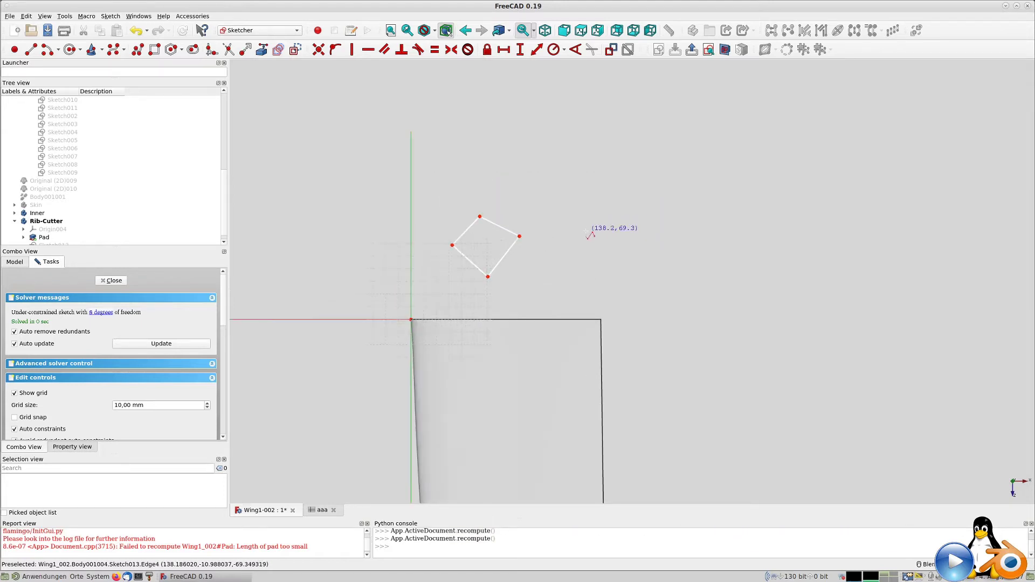
scroll(588, 236, "up", 1)
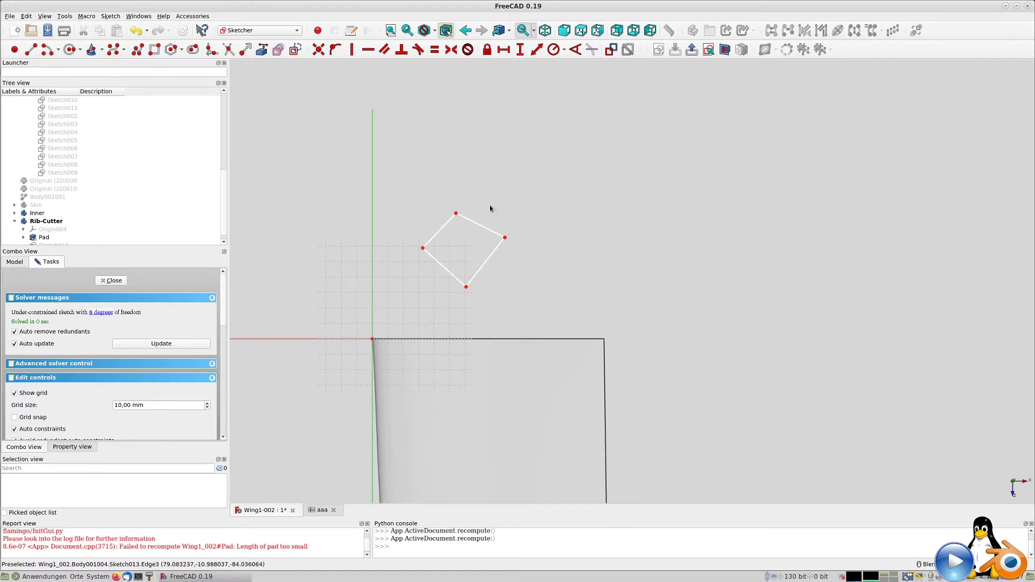
left_click(446, 224)
left_click(468, 223)
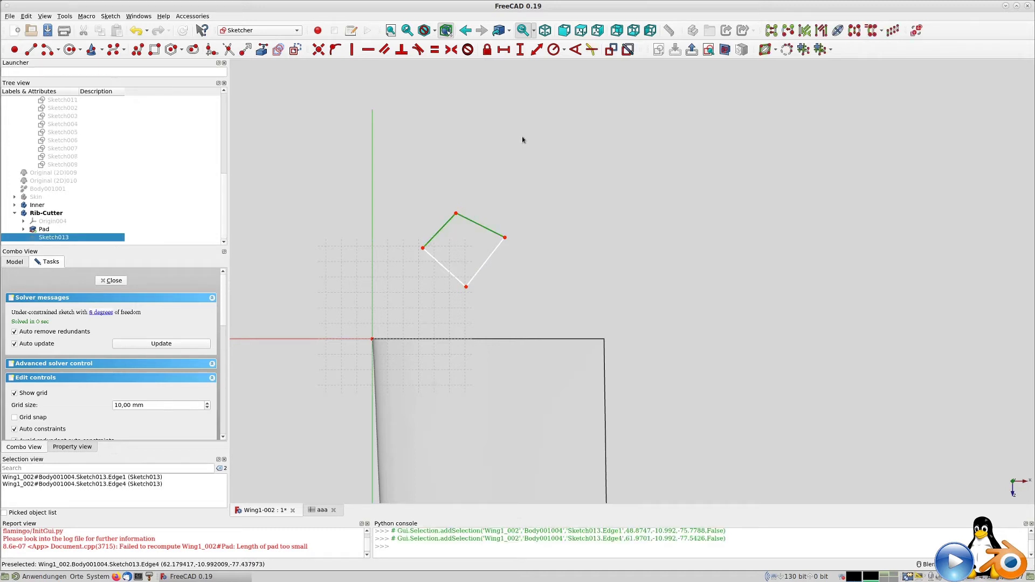
left_click(575, 49)
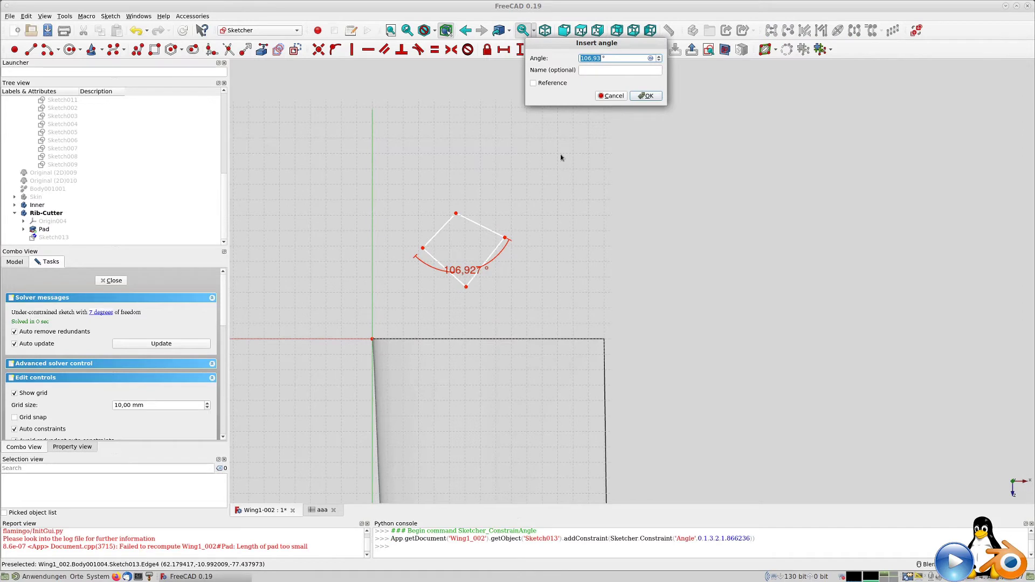
type("90")
key("Return")
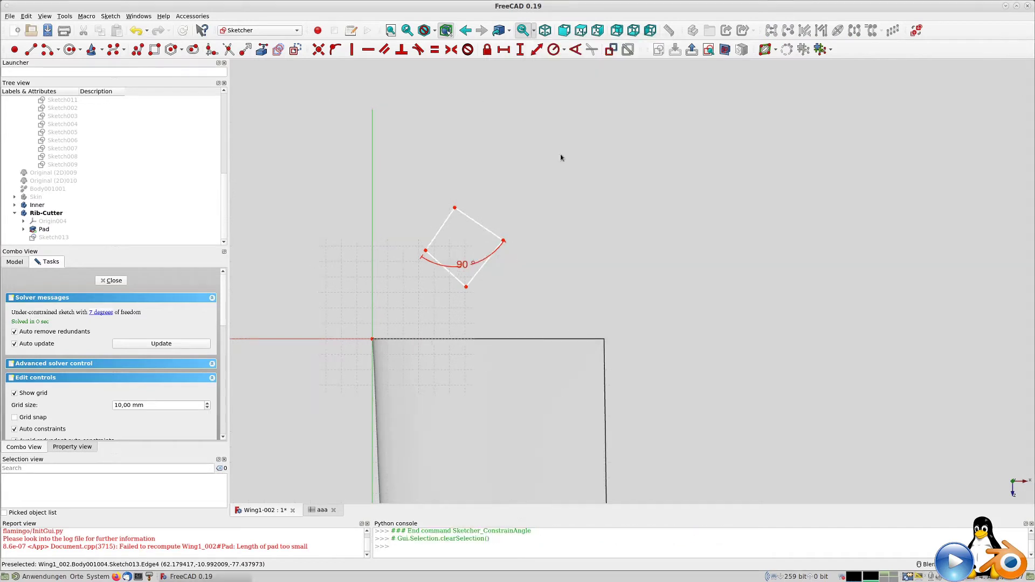
Constrain all four sides of the quadrilateral to equal length
left_click(449, 217)
left_click(448, 218)
left_click(451, 273)
left_click(474, 274)
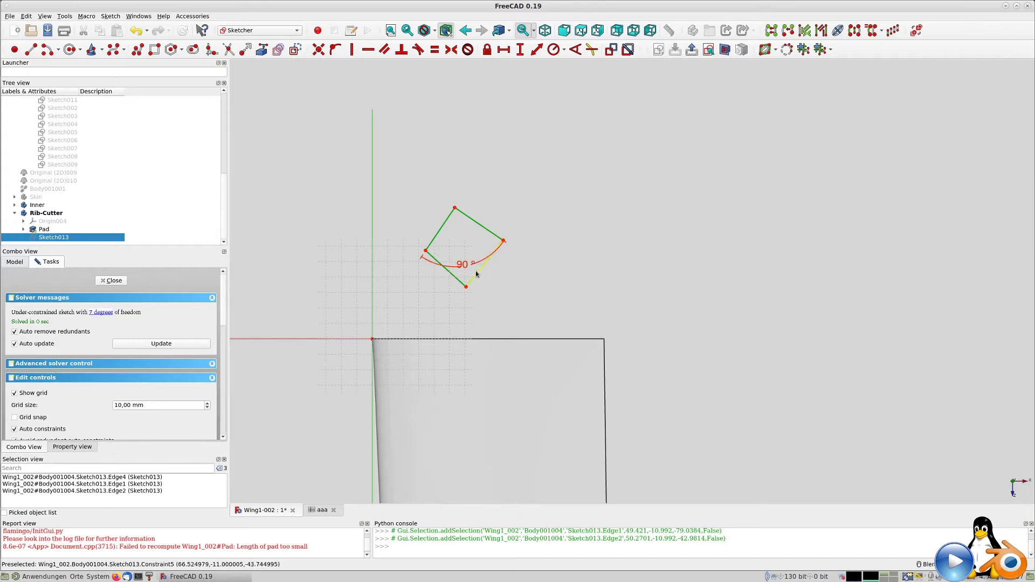
left_click(434, 50)
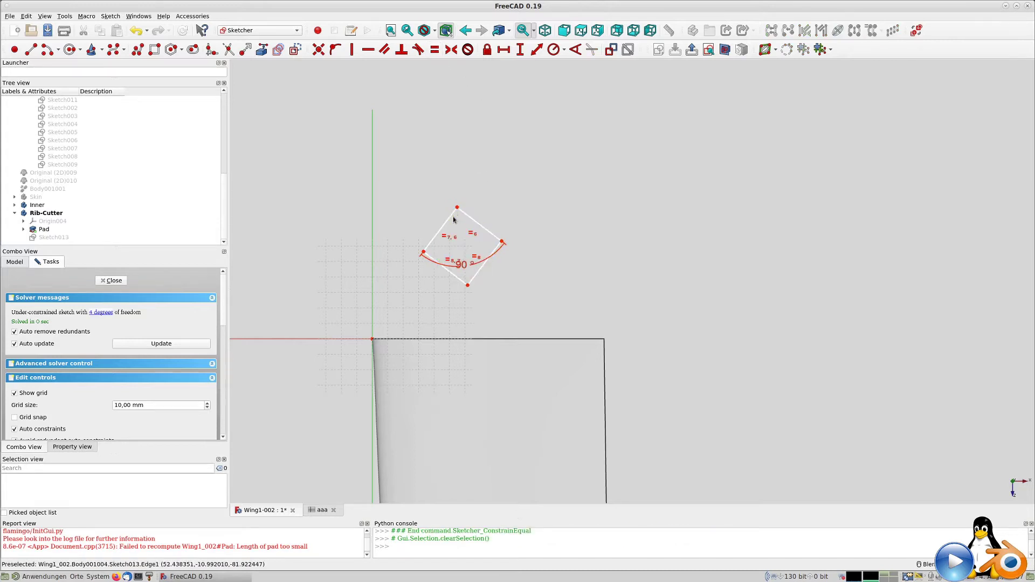
Try to constrain both pairs of opposite sides of the quadrilateral parallel
left_click(440, 229)
left_click(483, 266)
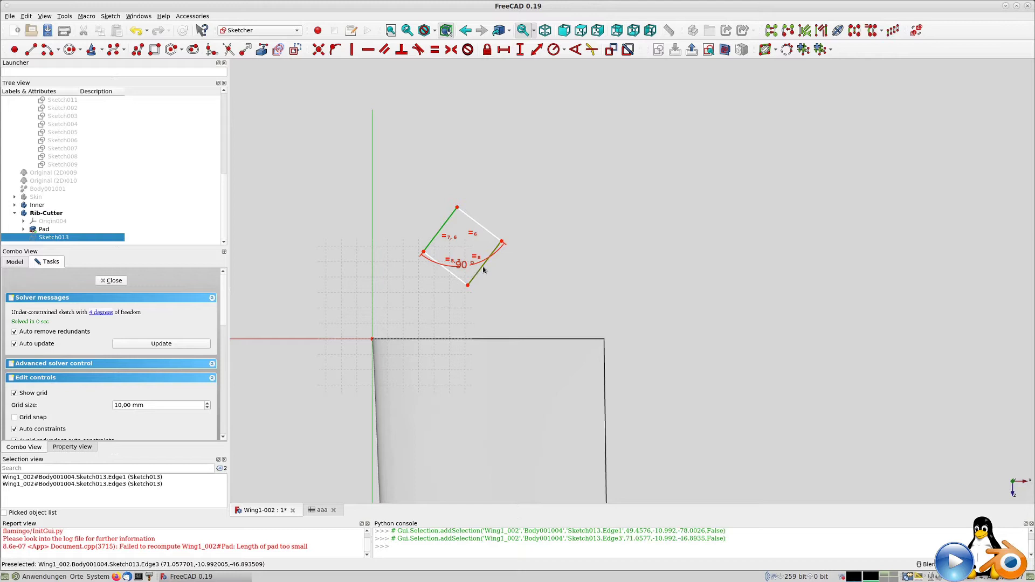
left_click(384, 49)
left_click(475, 220)
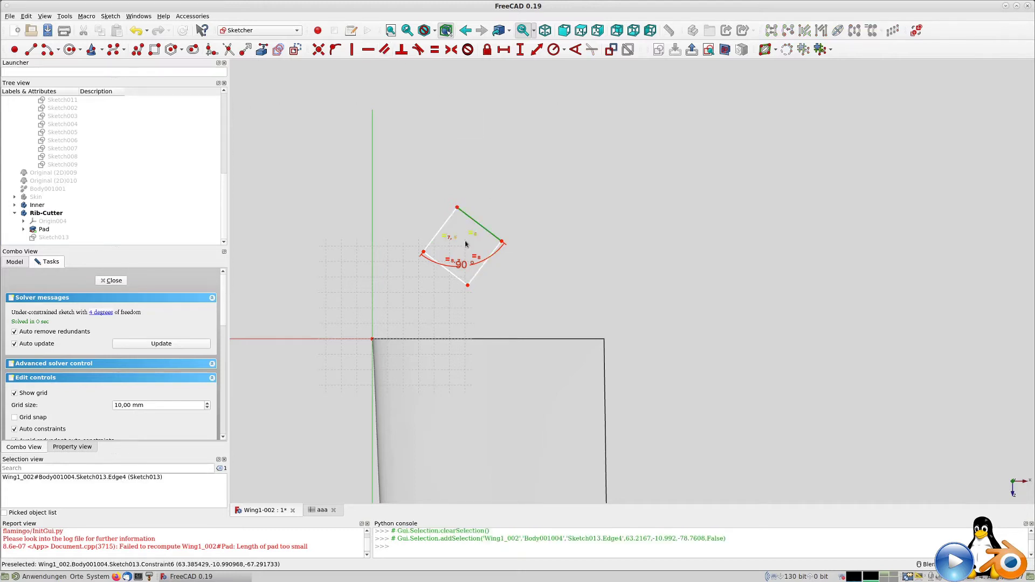
left_click(450, 274)
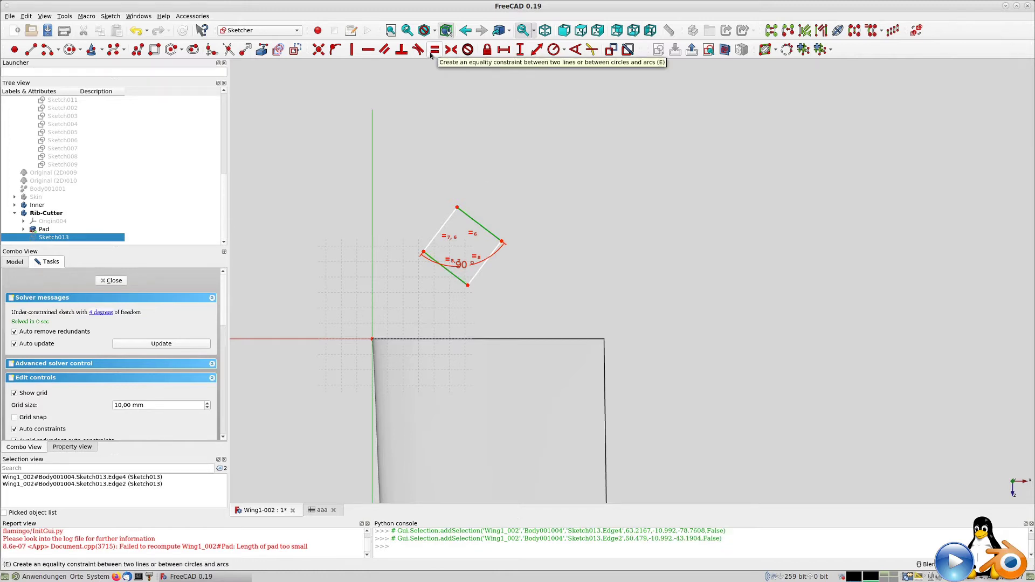
left_click(384, 49)
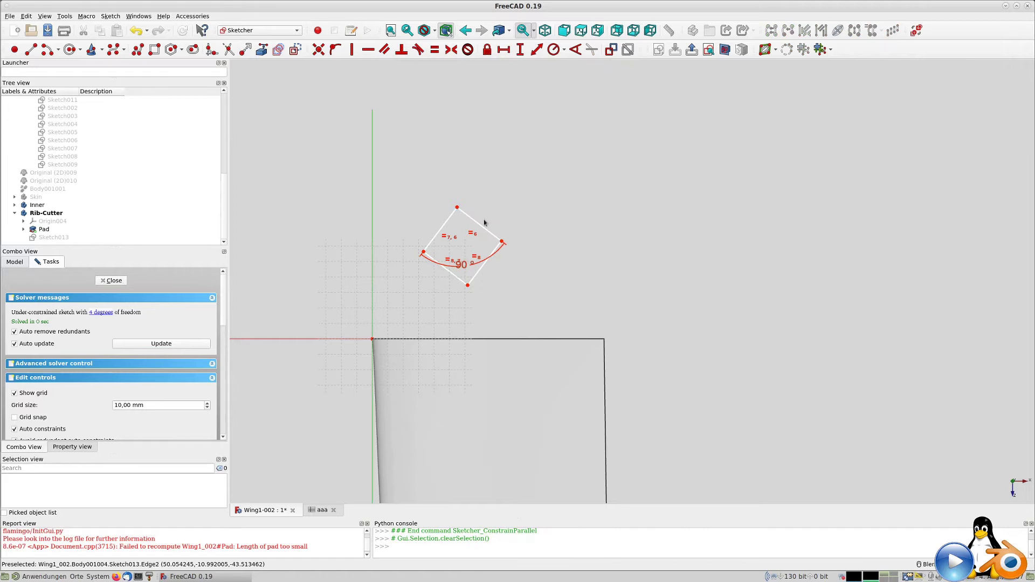
Constrain the square's lower-left side to a 45° angle with the horizontal axis
left_click(462, 280)
left_click(338, 339)
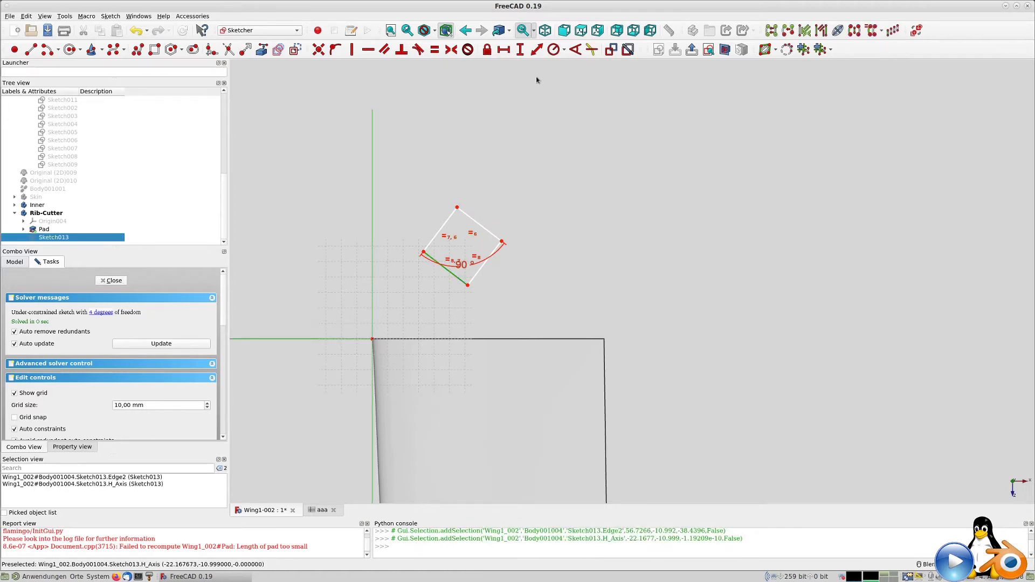
left_click(575, 52)
type("45")
key("Return")
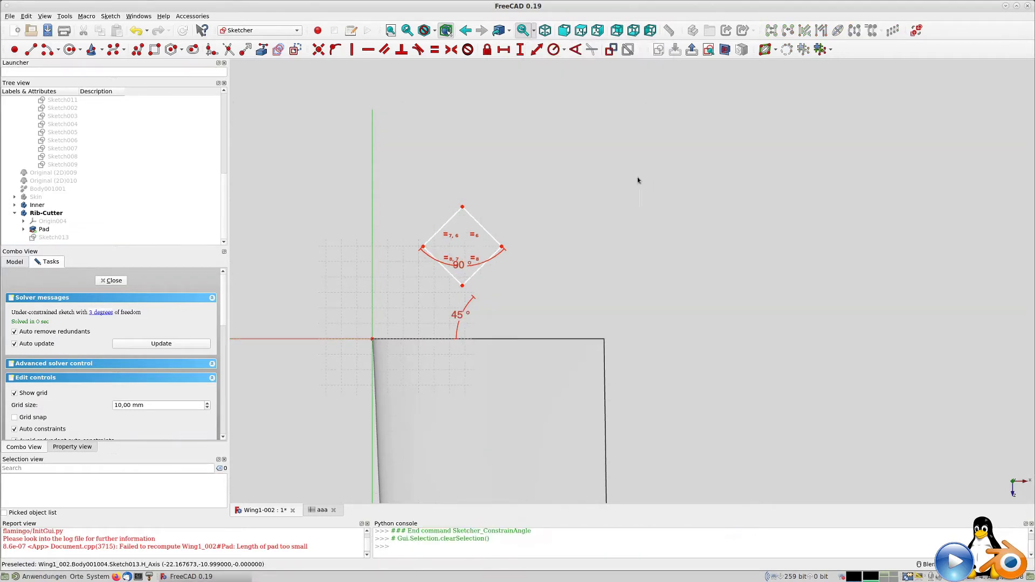
Set the length of the square's upper-right side to 30 mm
left_click(483, 227)
left_click(536, 52)
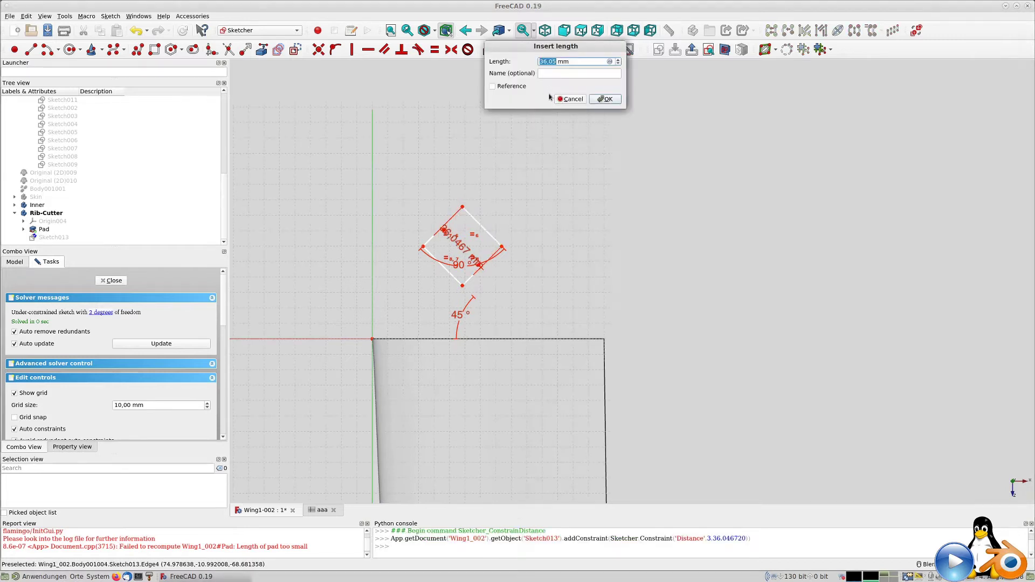
key("Return")
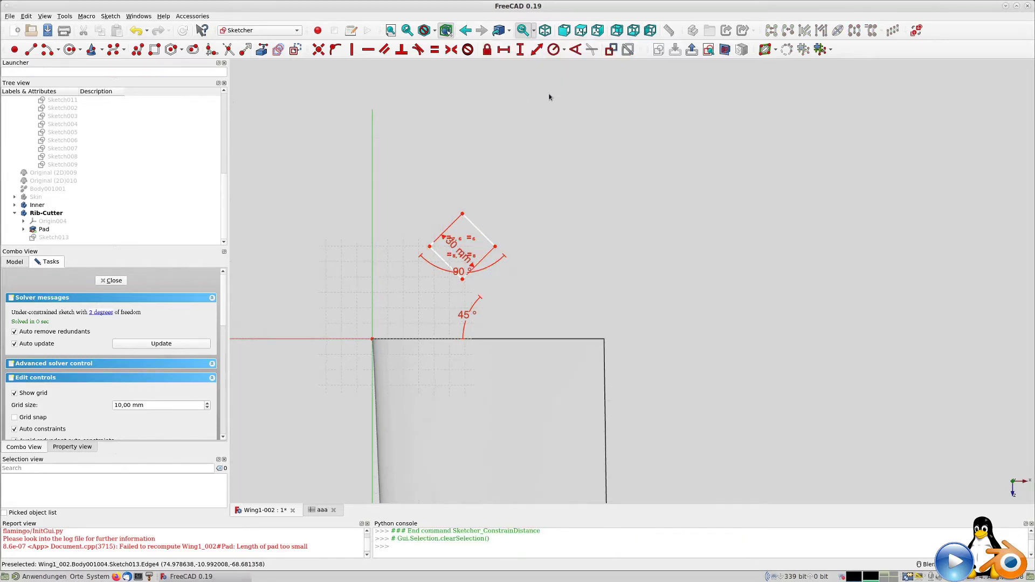
Move the square a little farther away from the wing's root end and close the sketch
scroll(545, 300, "down", 3)
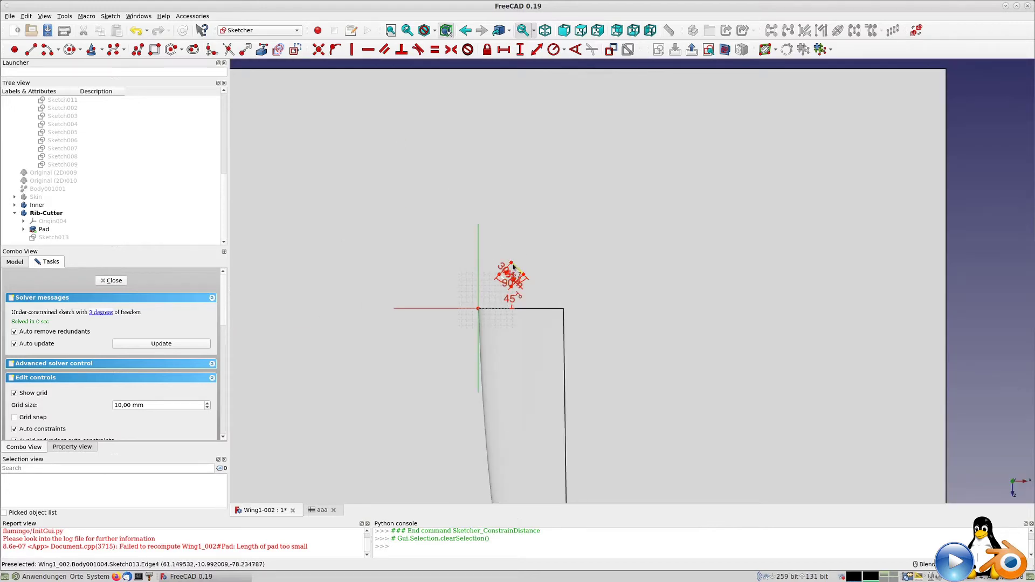
left_click_drag(511, 263, 521, 253)
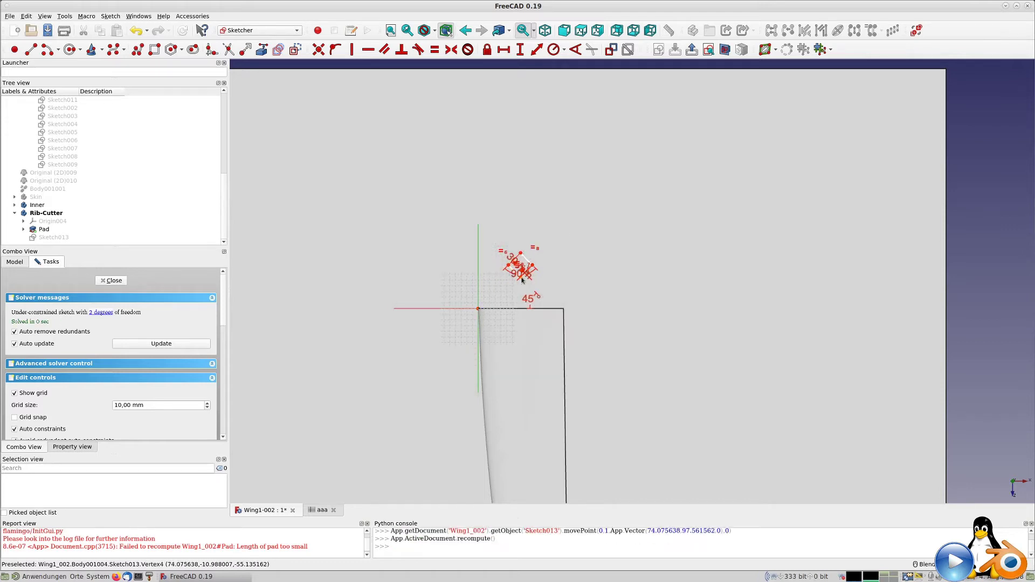
left_click_drag(523, 261, 526, 251)
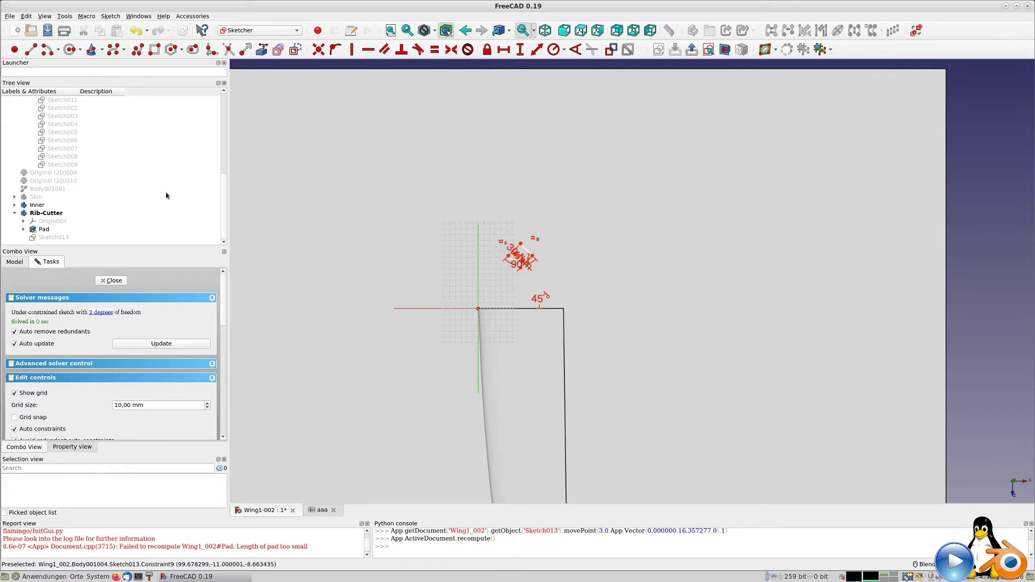
left_click(113, 281)
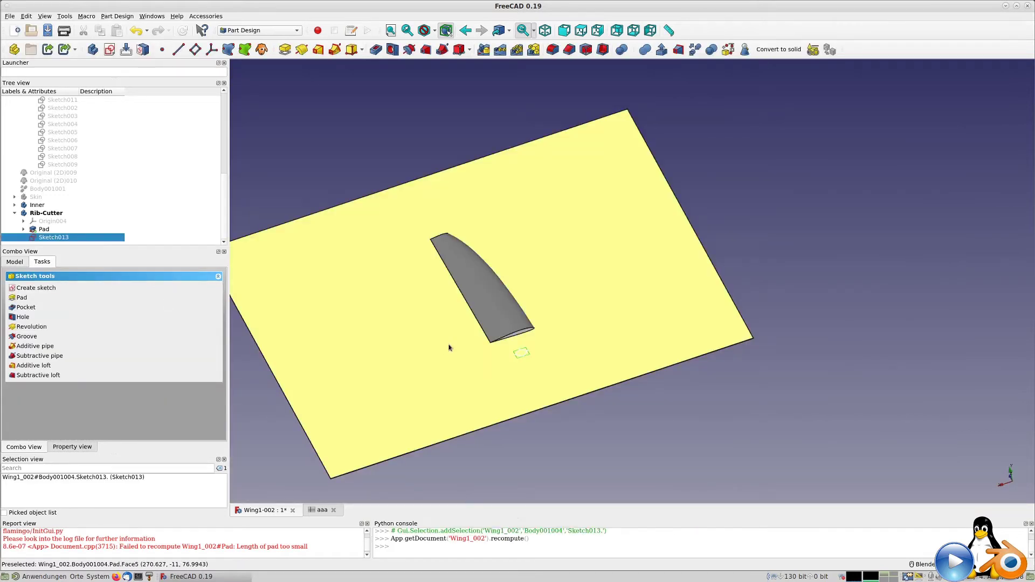
Pad the square sketch upward into a block that rises well above the wing's thickness
left_click(285, 50)
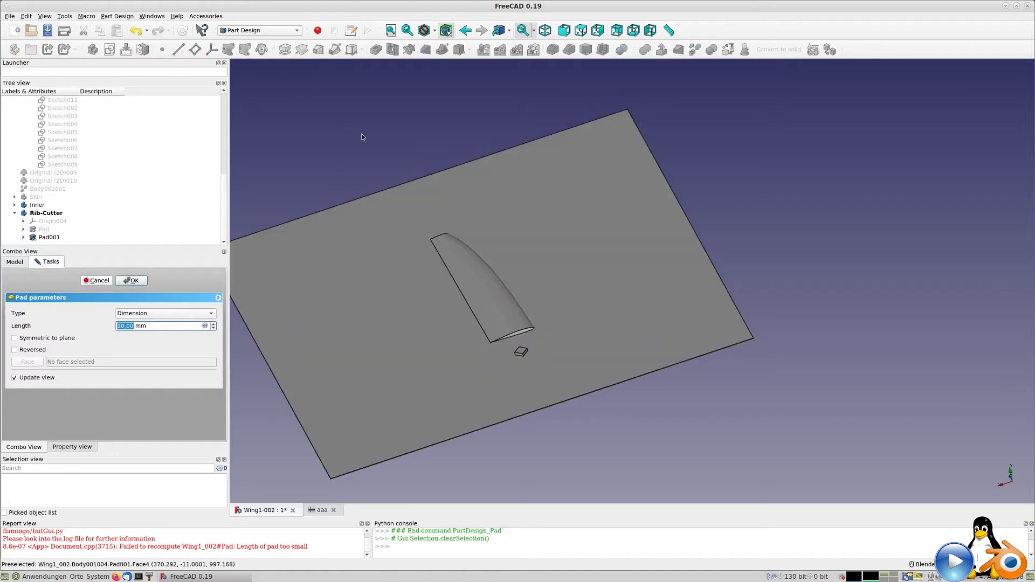
key("Return")
middle_click_drag(606, 385, 769, 372)
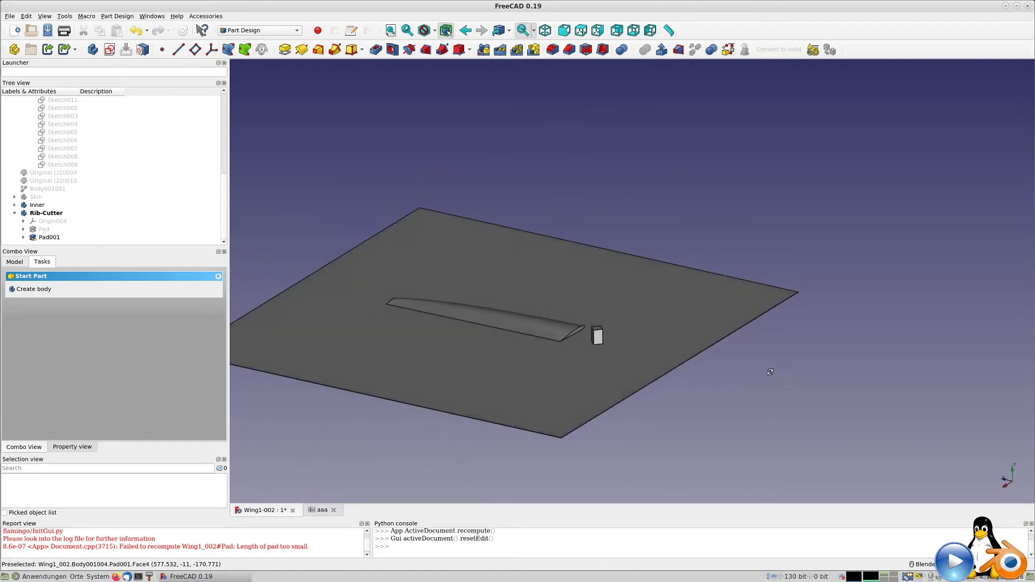
middle_click_drag(524, 393, 479, 397)
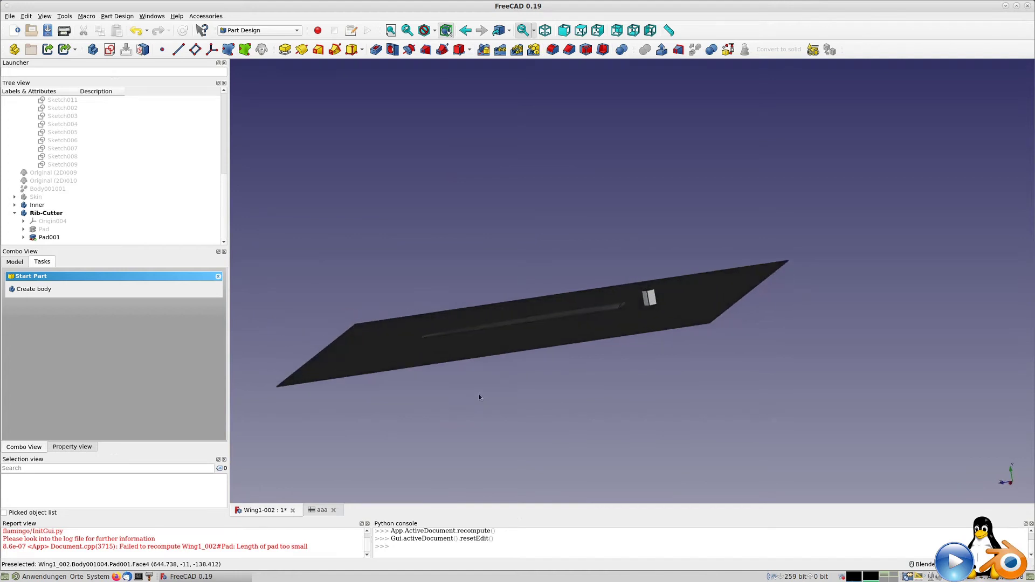
key("2")
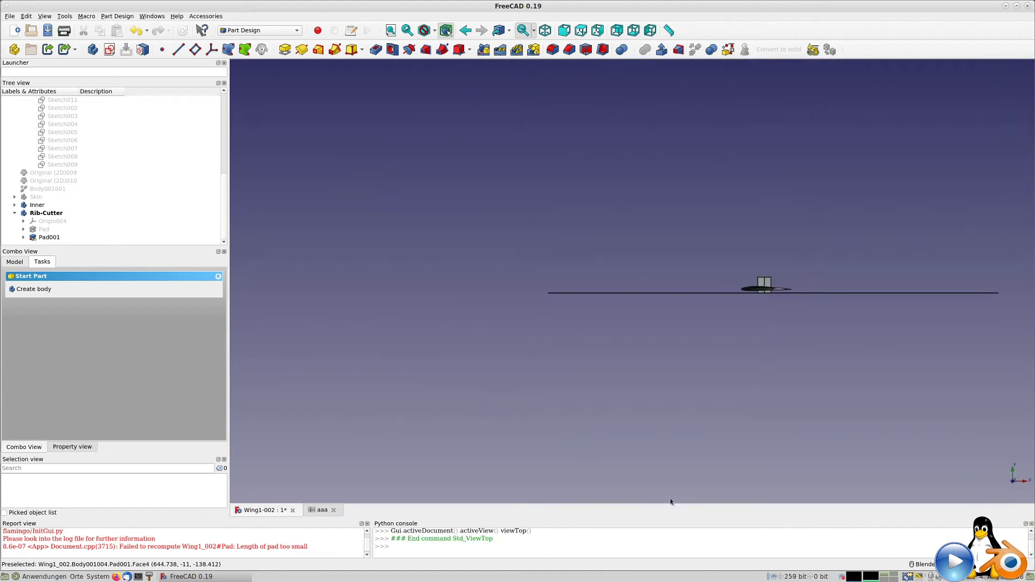
scroll(793, 327, "up", 3)
scroll(665, 261, "down", 1)
middle_click_drag(664, 256, 681, 296)
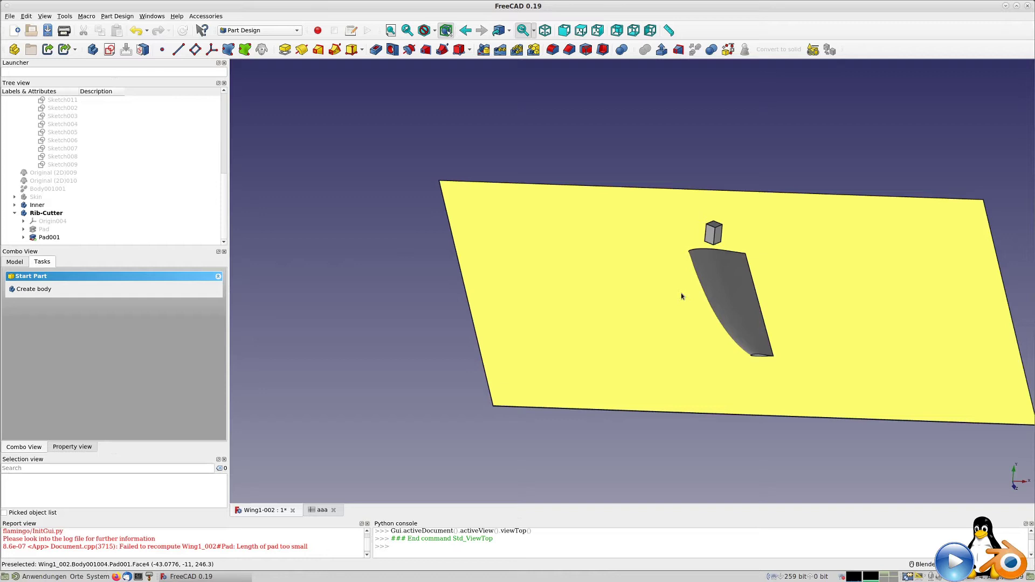
Save the document under the new file name Wing1-003.FCStd
left_click(9, 16)
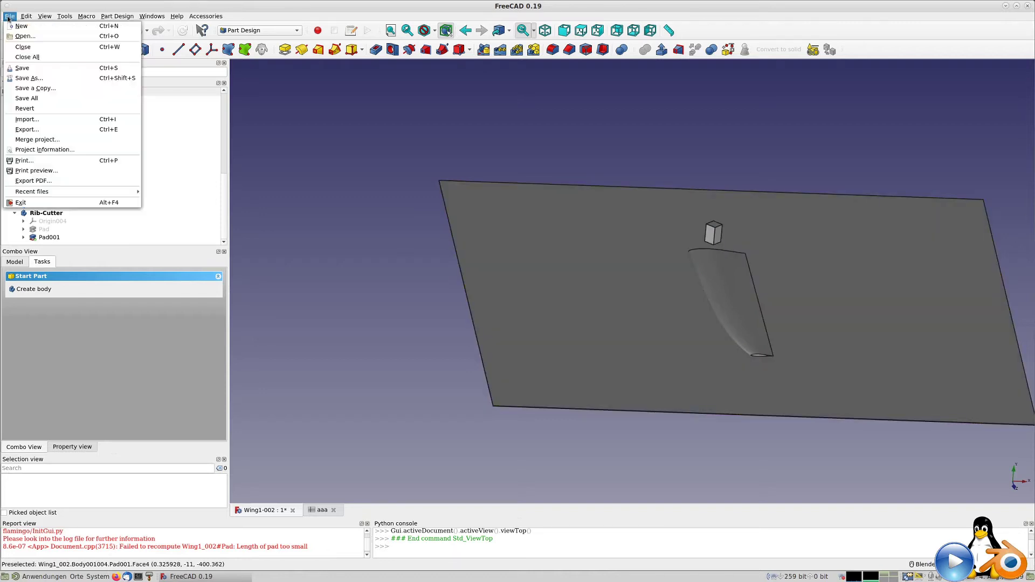
left_click(34, 81)
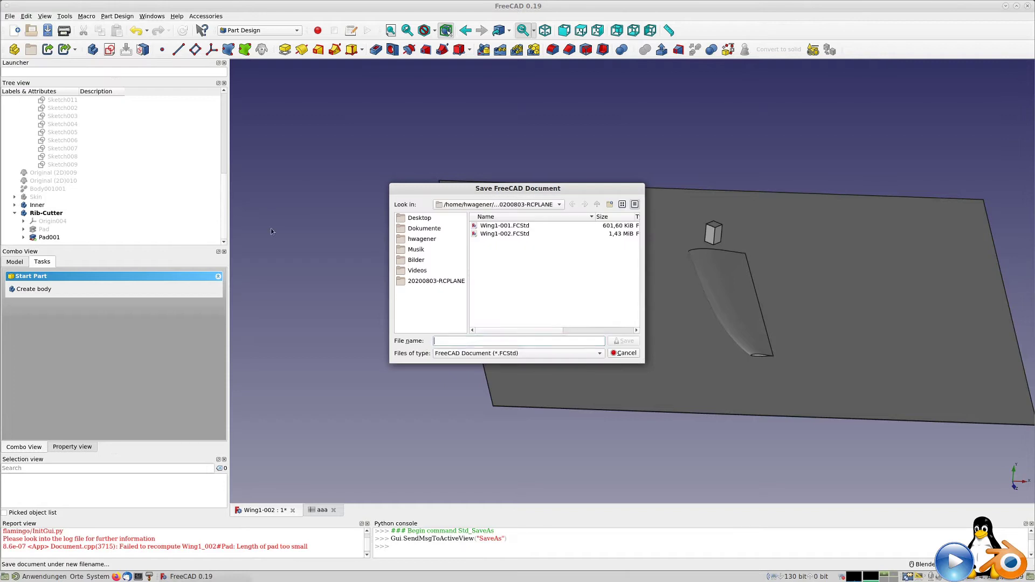
left_click(507, 235)
left_click(464, 343)
key("BackSpace")
type("3")
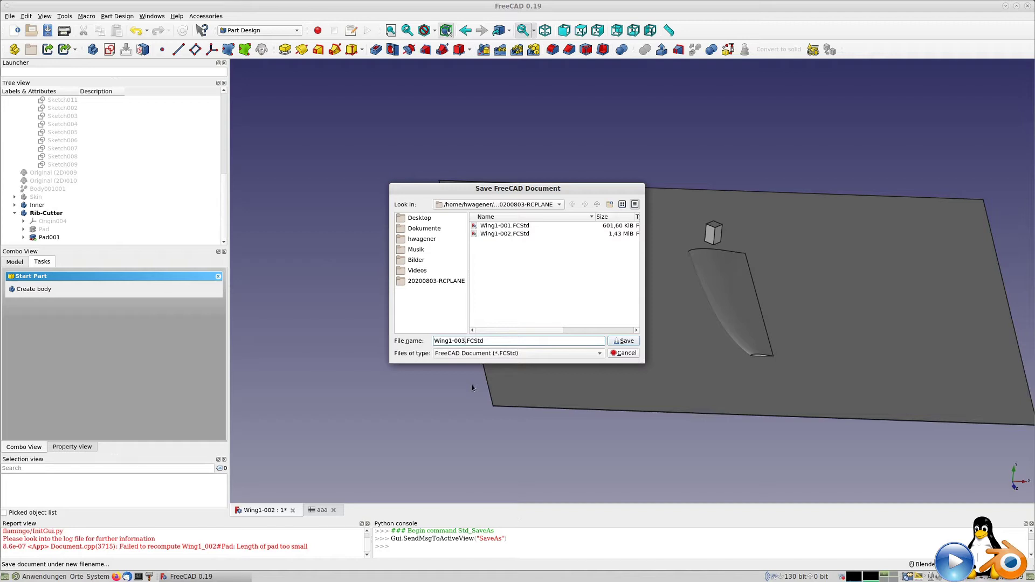
key("Return")
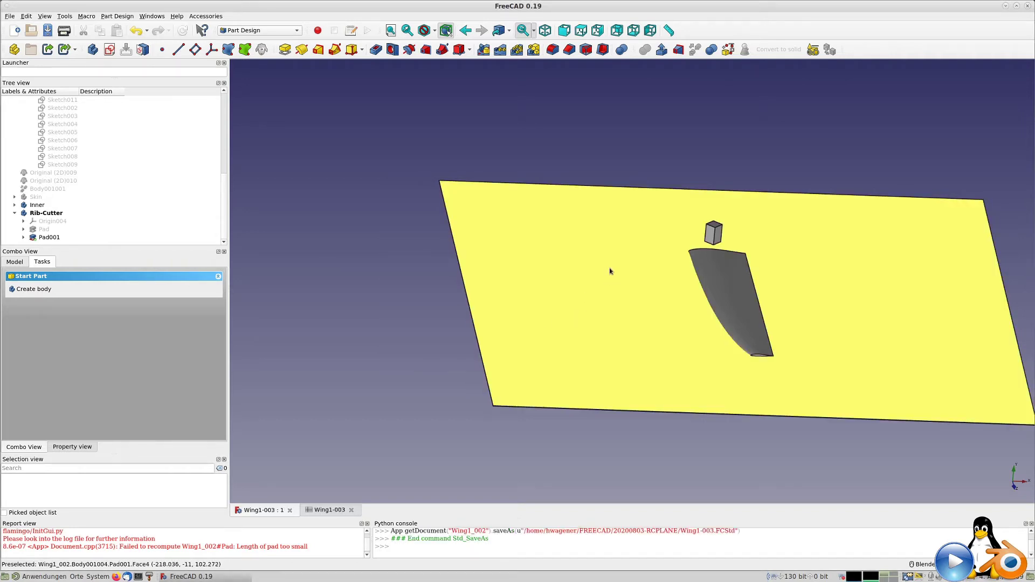
Create a MultiTransform feature from the square block's pad, Pad001, in the Rib-Cutter body
middle_click_drag(610, 271, 787, 292)
mouse_move(567, 265)
middle_mouse_down()
mouse_move(503, 176)
mouse_move(430, 254)
mouse_move(661, 254)
mouse_move(520, 167)
middle_mouse_up()
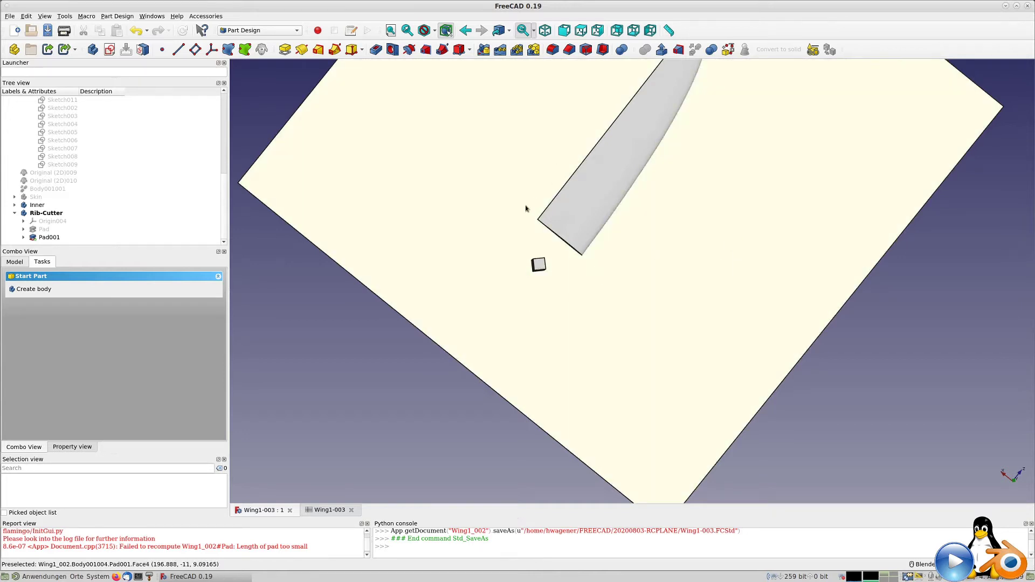
scroll(468, 269, "down", 4)
scroll(468, 269, "up", 1)
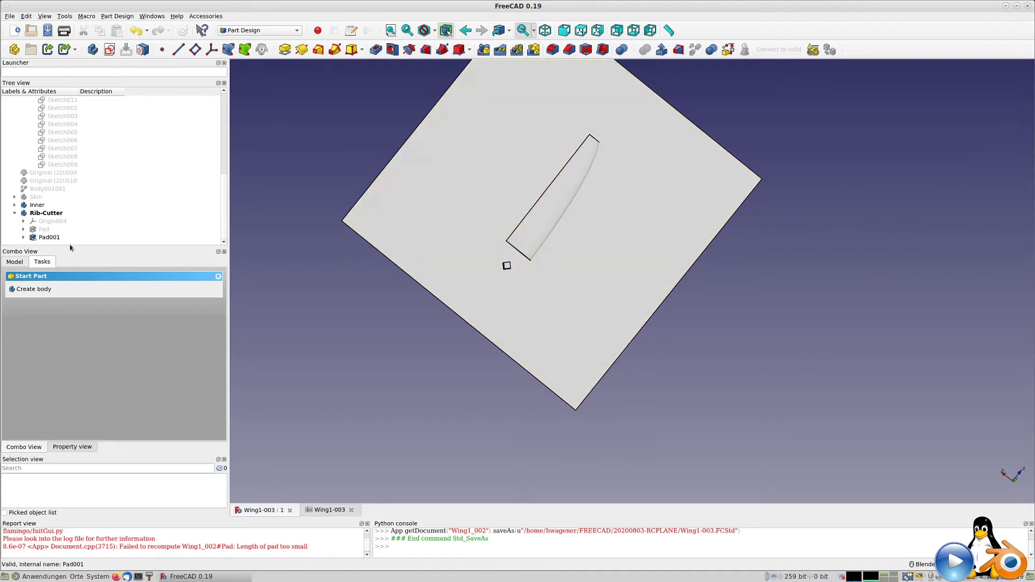
left_click(47, 238)
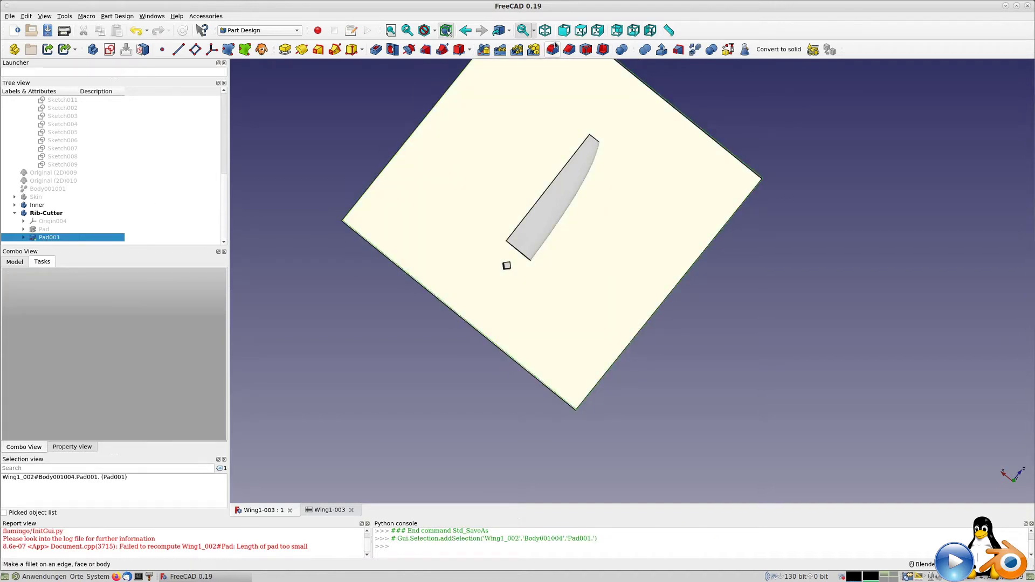
left_click(535, 51)
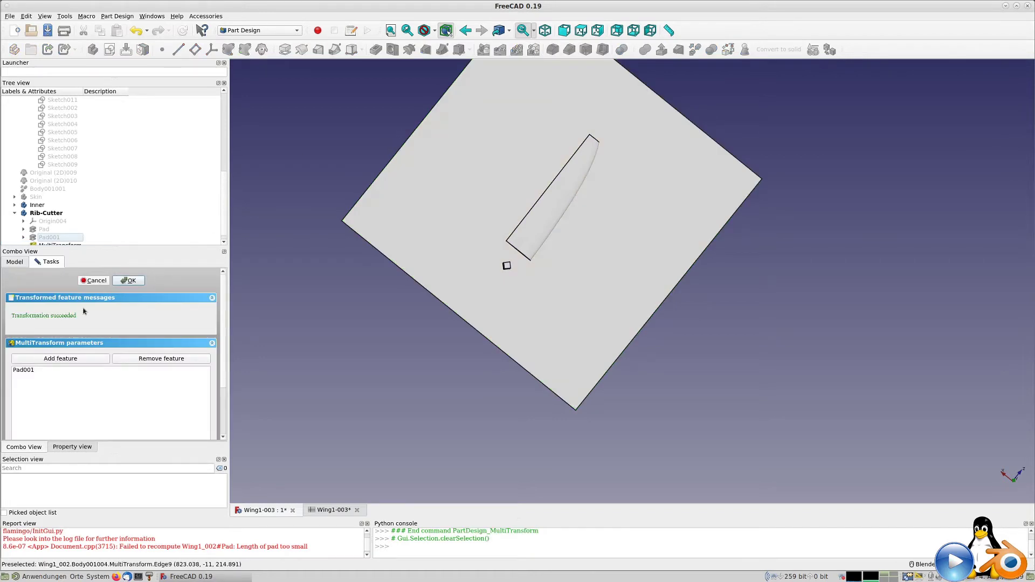
scroll(172, 418, "down", 2)
right_click(87, 401)
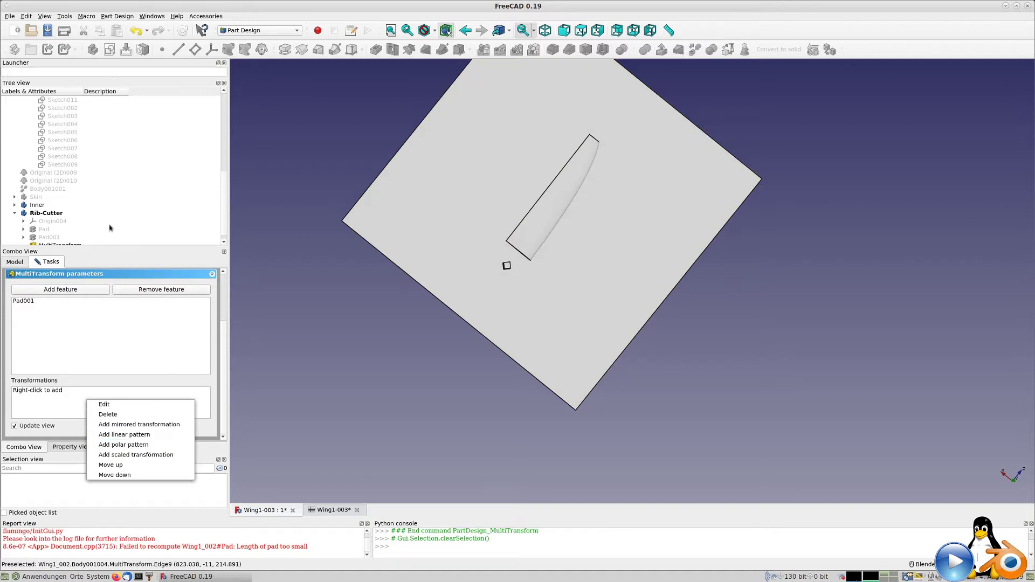
Leave the MultiTransform setup and reopen the square block's sketch, Sketch013, for editing
left_click(62, 225)
scroll(70, 221, "down", 1)
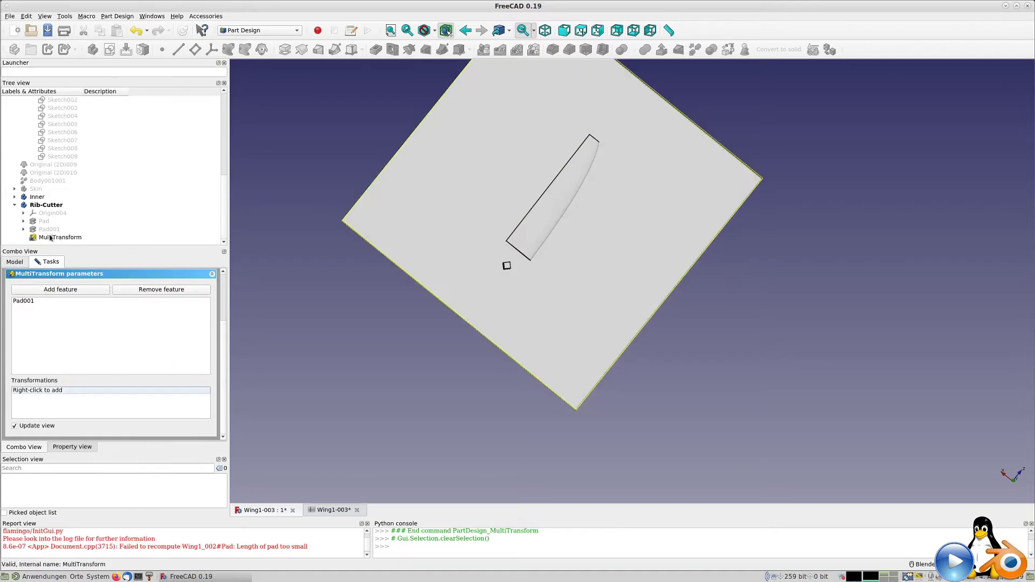
left_click(34, 230)
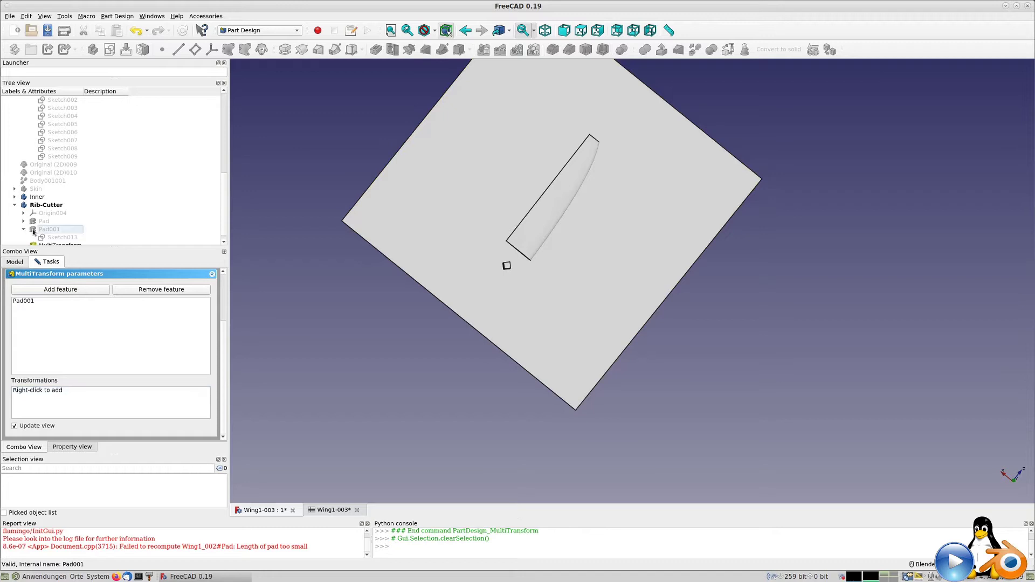
scroll(70, 243, "down", 1)
double_click(62, 230)
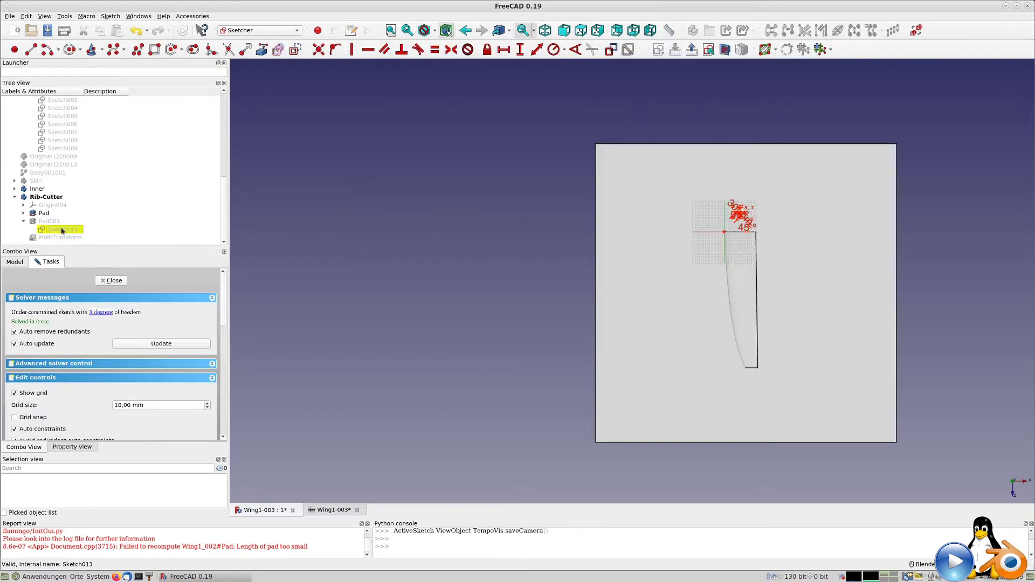
scroll(872, 248, "up", 4)
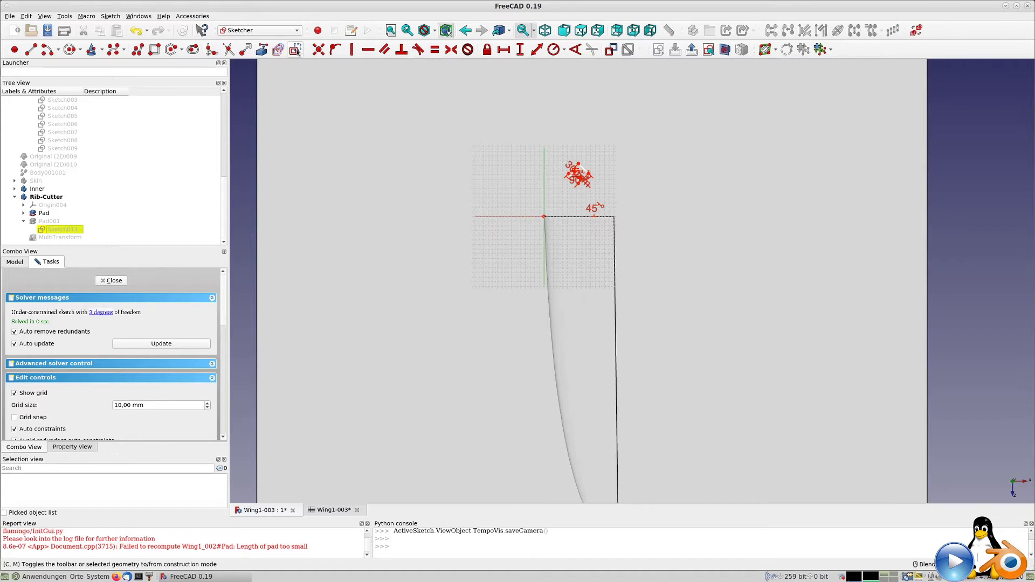
Draw two connected construction lines forming an inverted V beside the square, away from the sketch origin
left_click(276, 51)
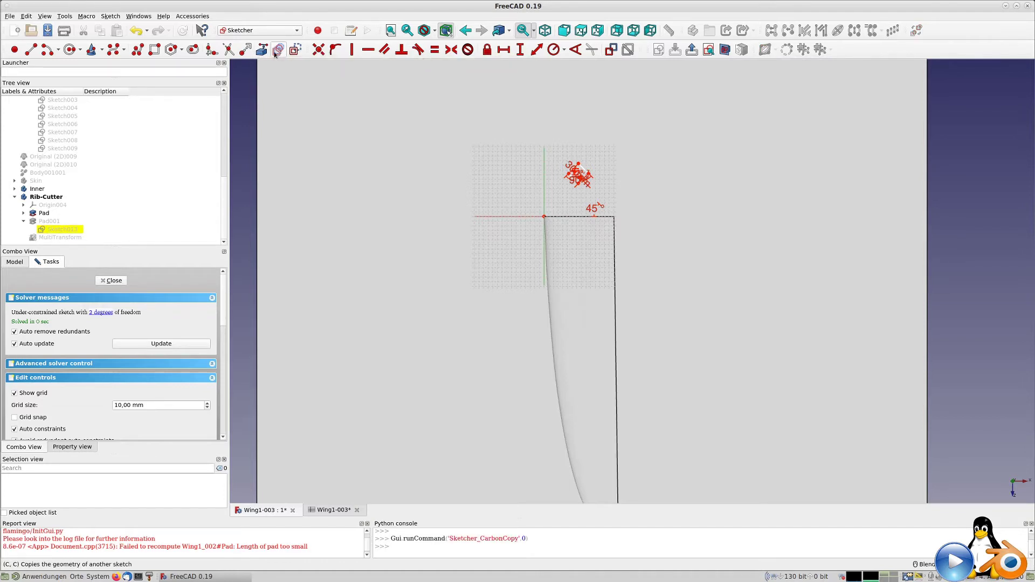
left_click(296, 50)
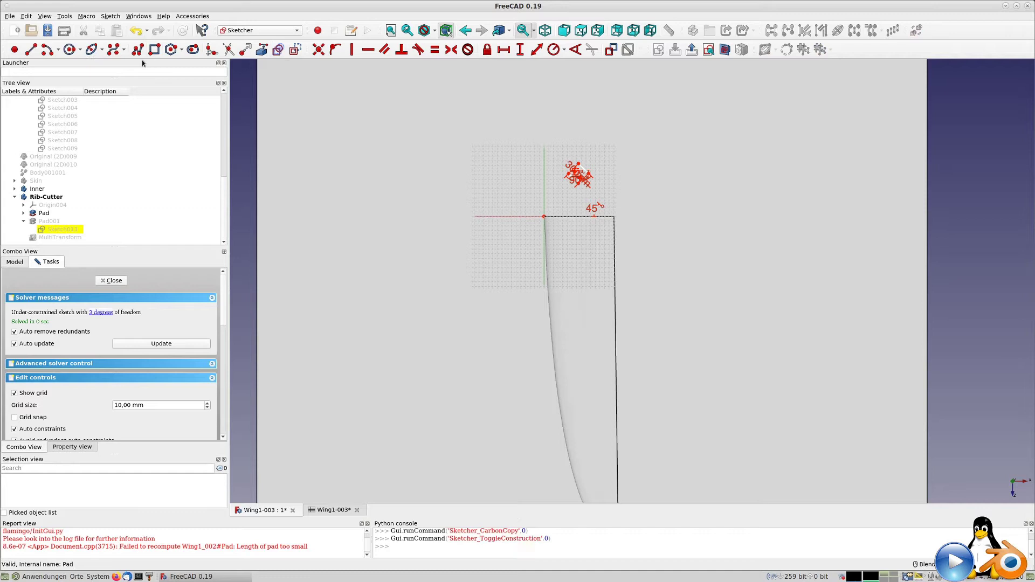
left_click(31, 49)
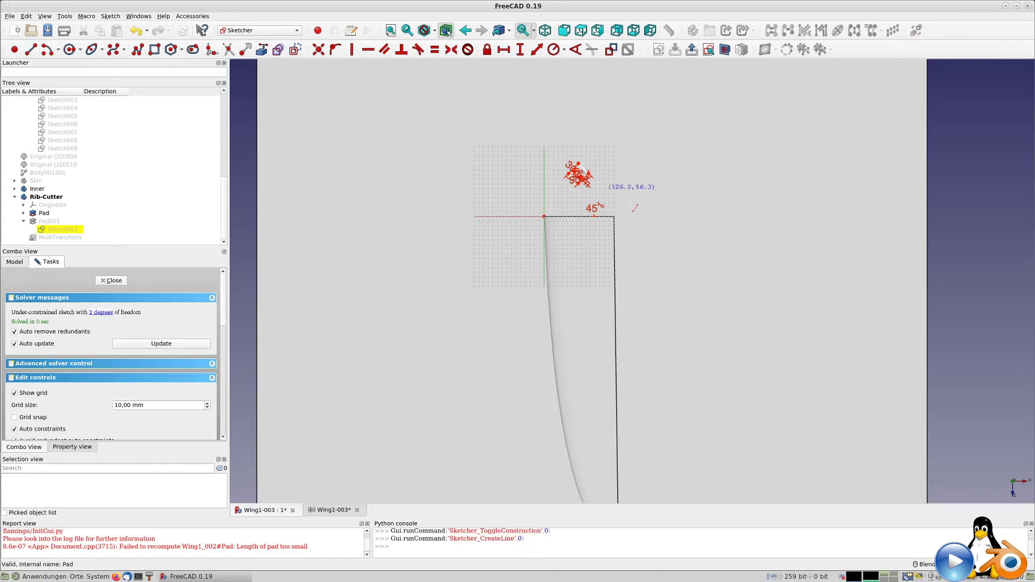
left_click(641, 191)
left_click(625, 161)
left_click(625, 161)
left_click(642, 180)
key("Escape")
scroll(636, 181, "up", 3)
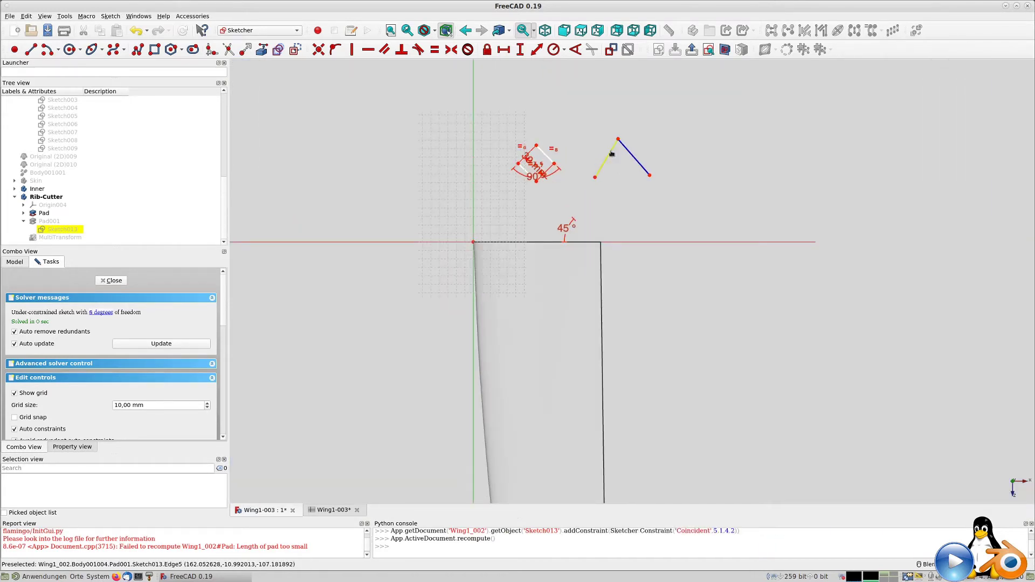
Constrain the angle between the two connected construction lines to 90°
left_click(612, 154)
left_click(636, 158)
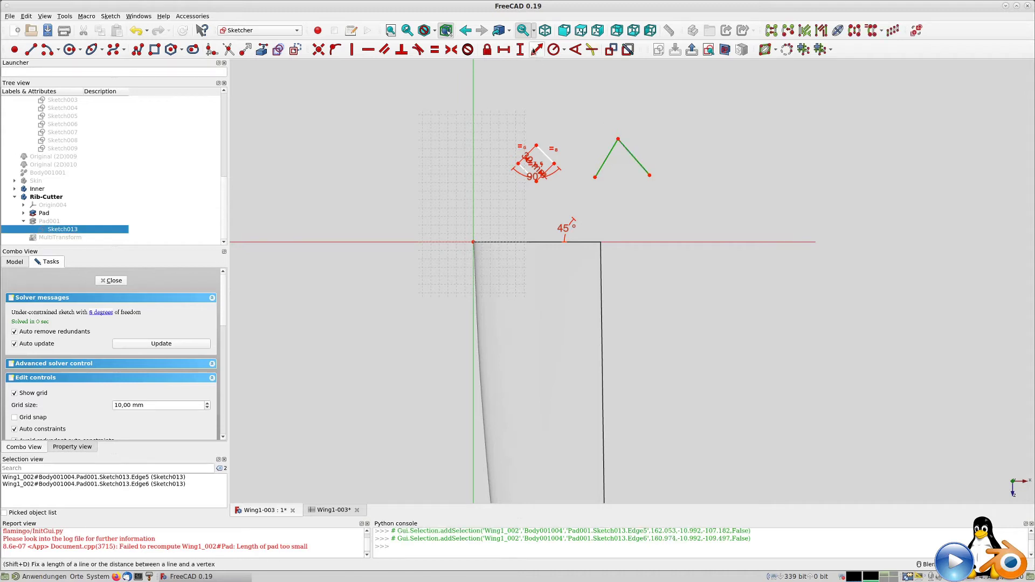
left_click(574, 50)
type("45")
key("Return")
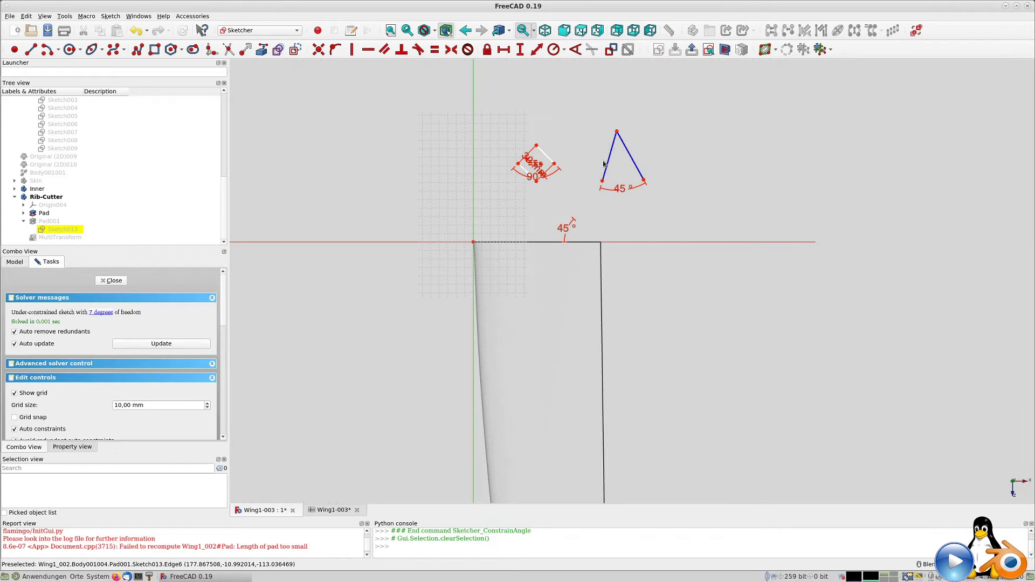
double_click(620, 190)
type("90")
key("Return")
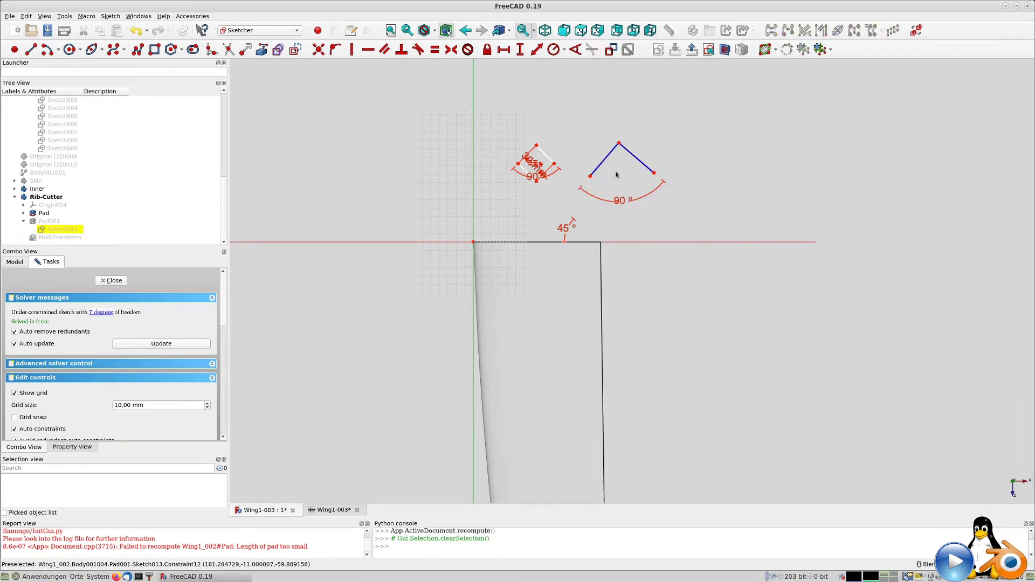
Constrain the left construction line to a 135° angle with the horizontal axis and close the sketch
left_click(607, 157)
left_click(412, 239)
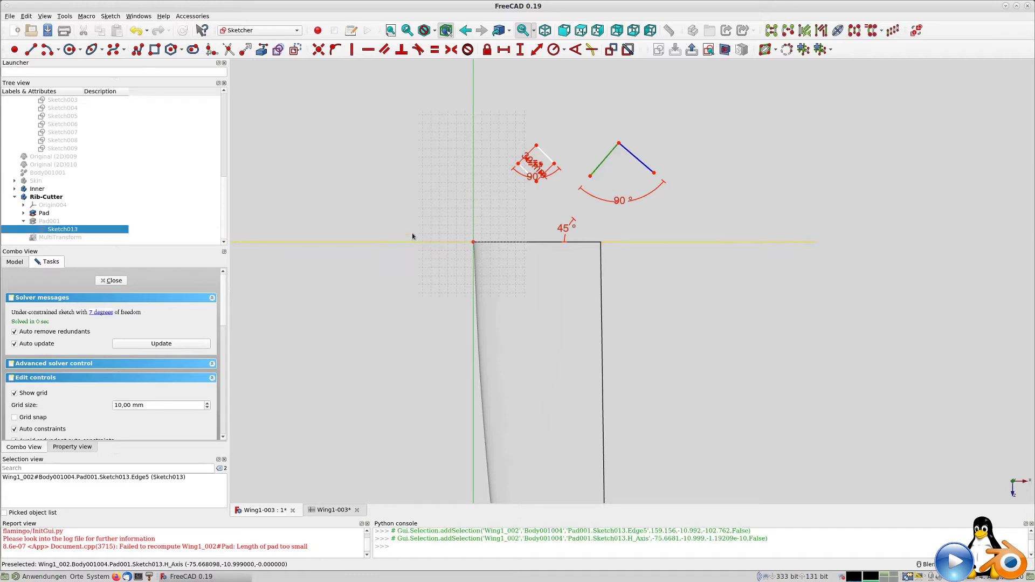
left_click(554, 49)
type("135")
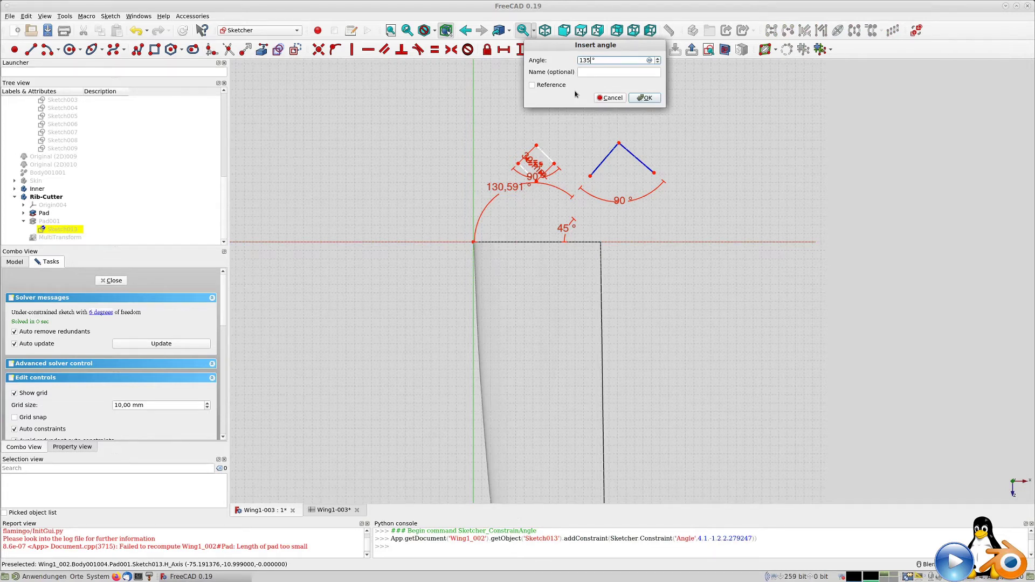
key("Return")
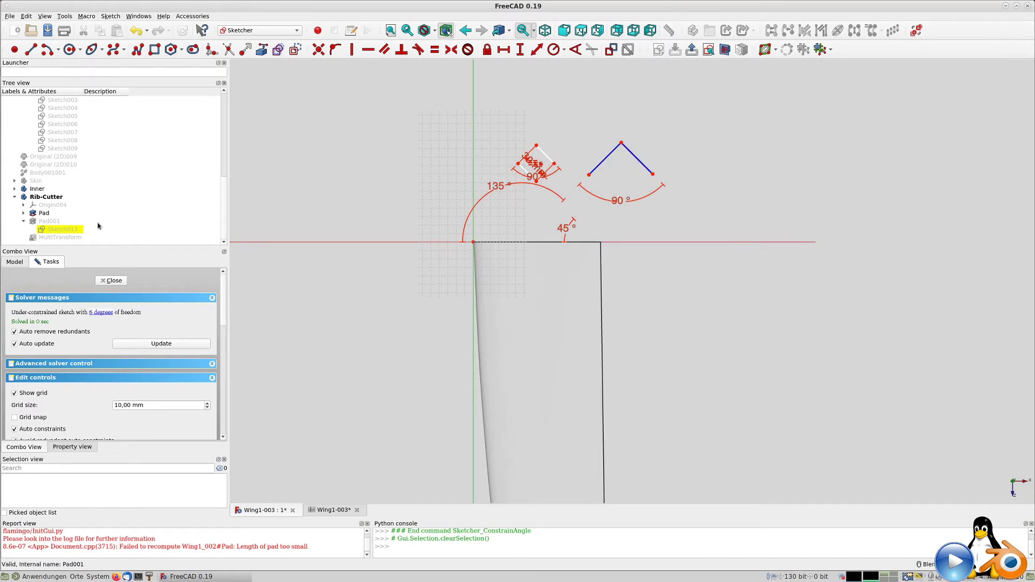
left_click(121, 280)
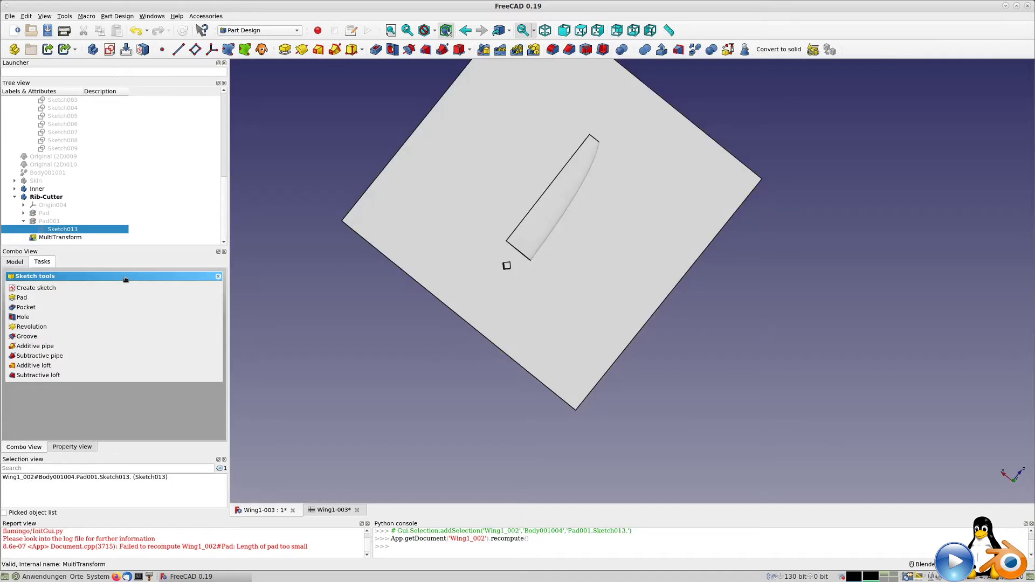
Reopen the MultiTransform feature, add a linear pattern to its transformations and show the pattern's settings
double_click(60, 238)
scroll(130, 329, "down", 2)
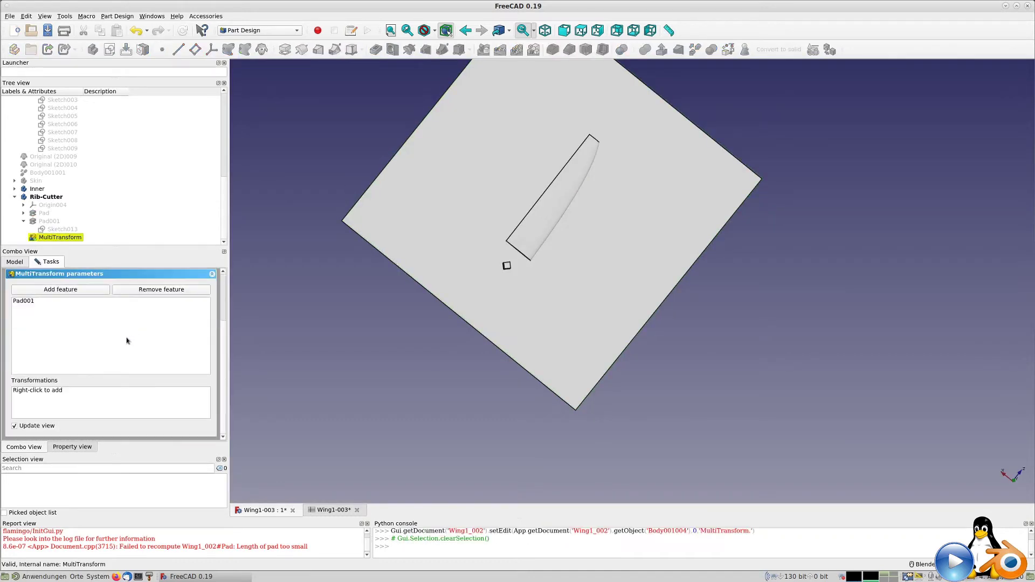
right_click(89, 397)
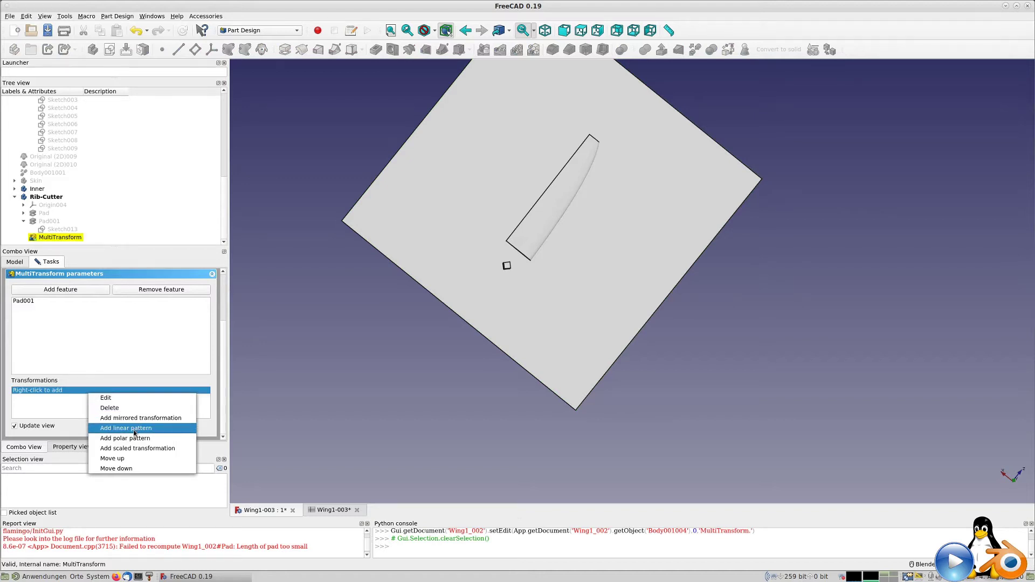
left_click(126, 428)
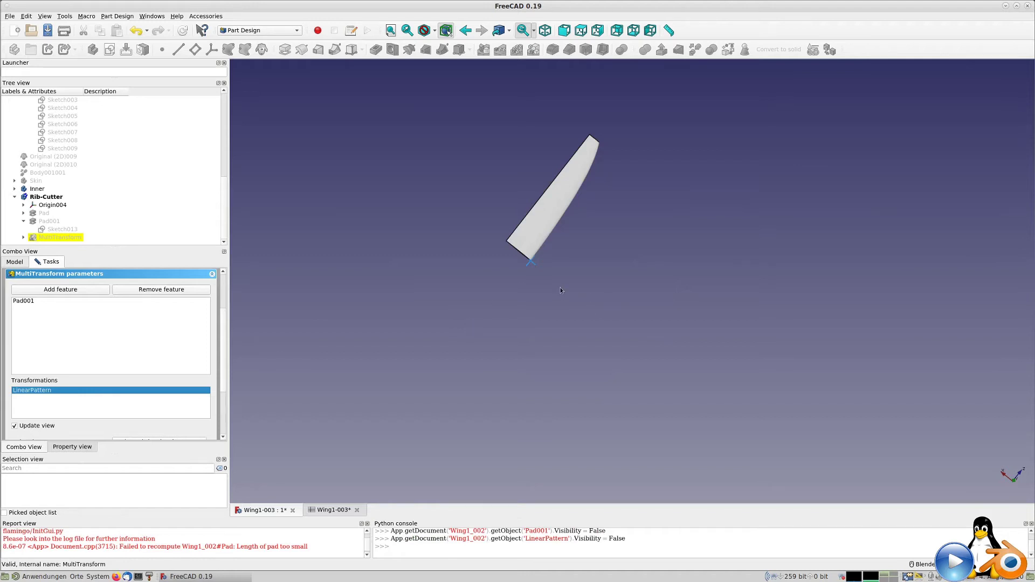
scroll(561, 290, "up", 3)
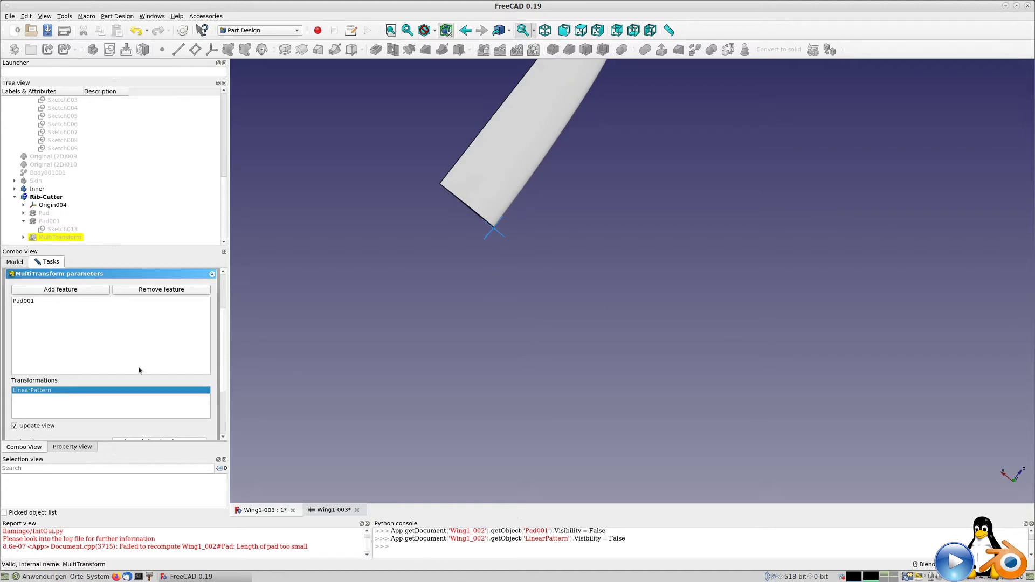
double_click(160, 390)
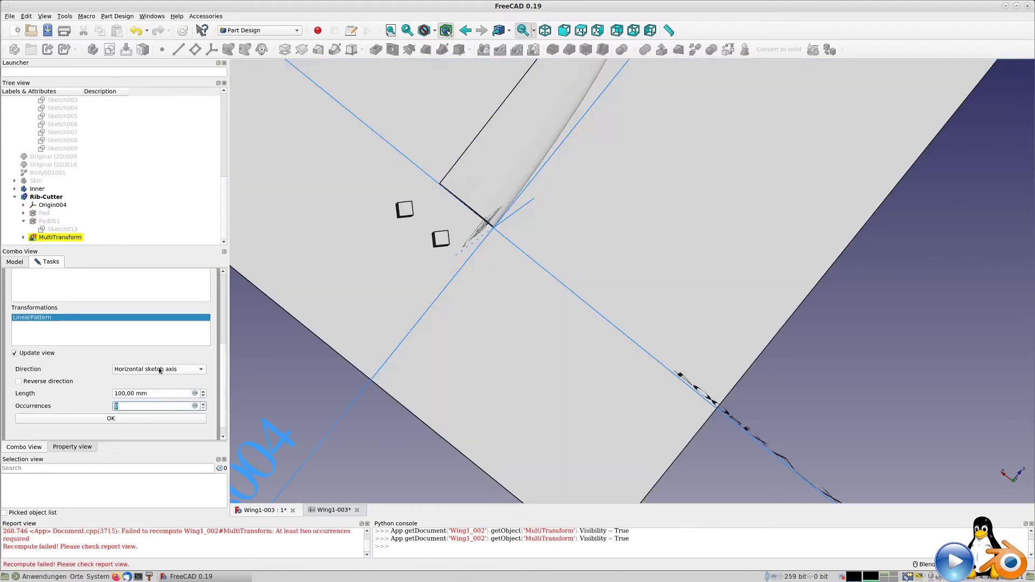
Try Construction line 1 as the linear pattern's direction, then switch the direction to Construction line 2
left_click(160, 370)
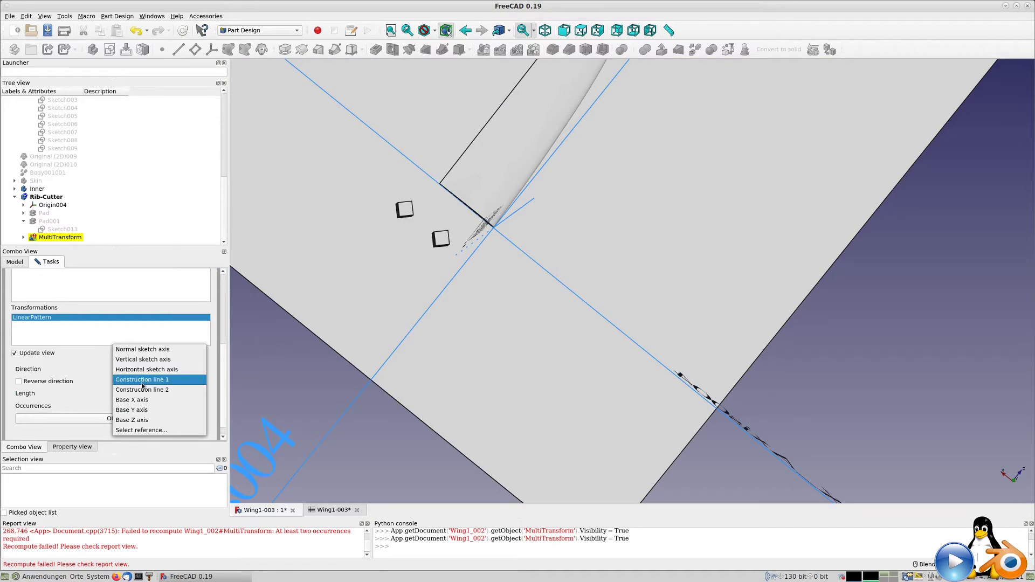
left_click(143, 380)
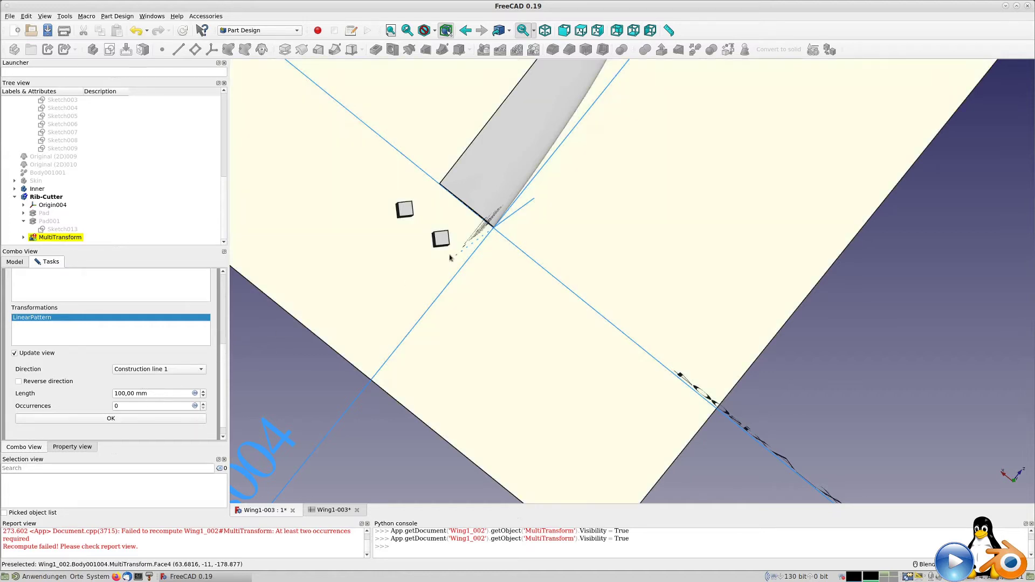
scroll(415, 254, "down", 5)
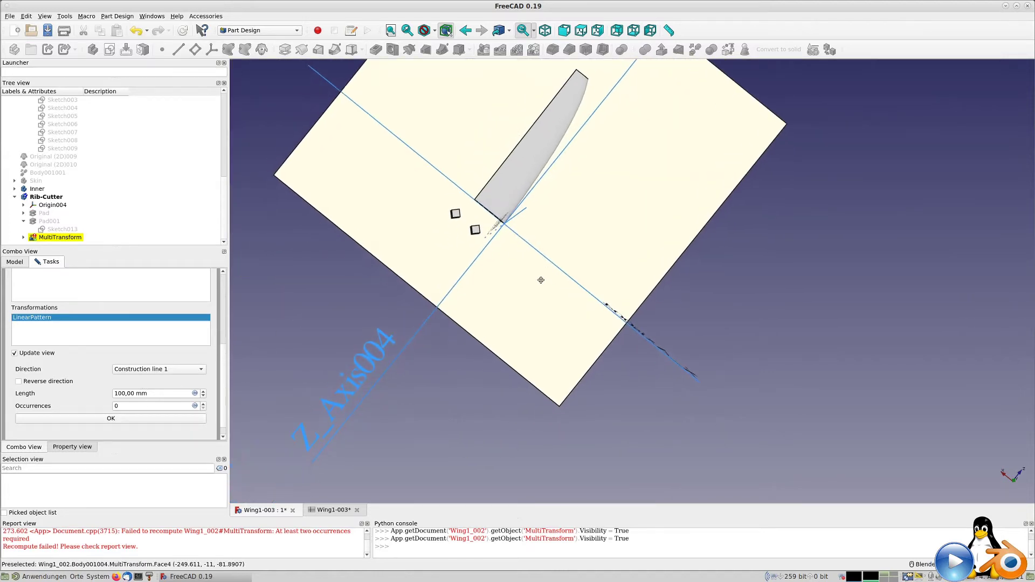
middle_click_drag(551, 291, 431, 313)
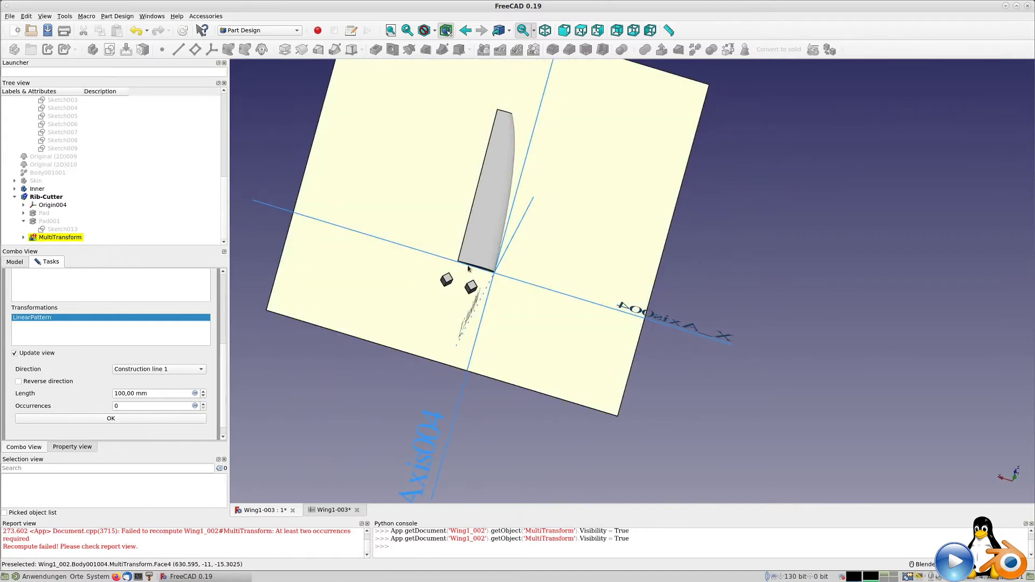
left_click(183, 369)
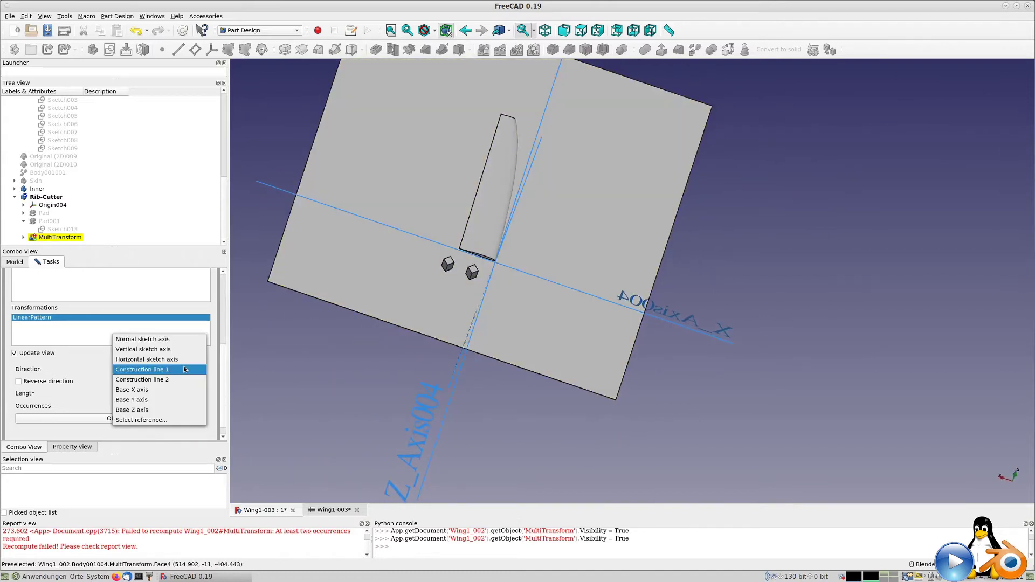
left_click(172, 381)
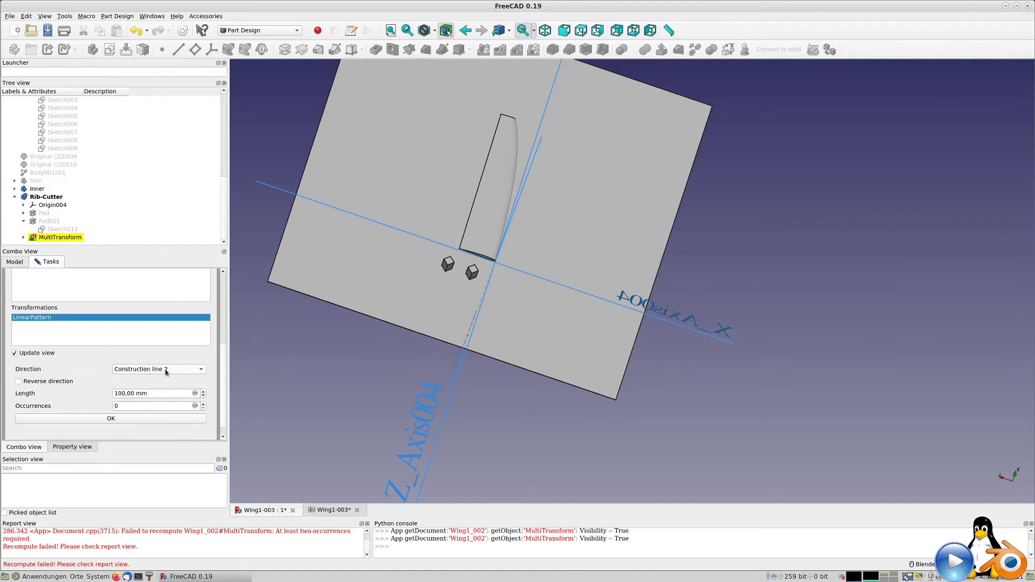
Set the linear pattern's direction to Construction line 1, then delete that pattern from the MultiTransform's transformations
left_click(165, 370)
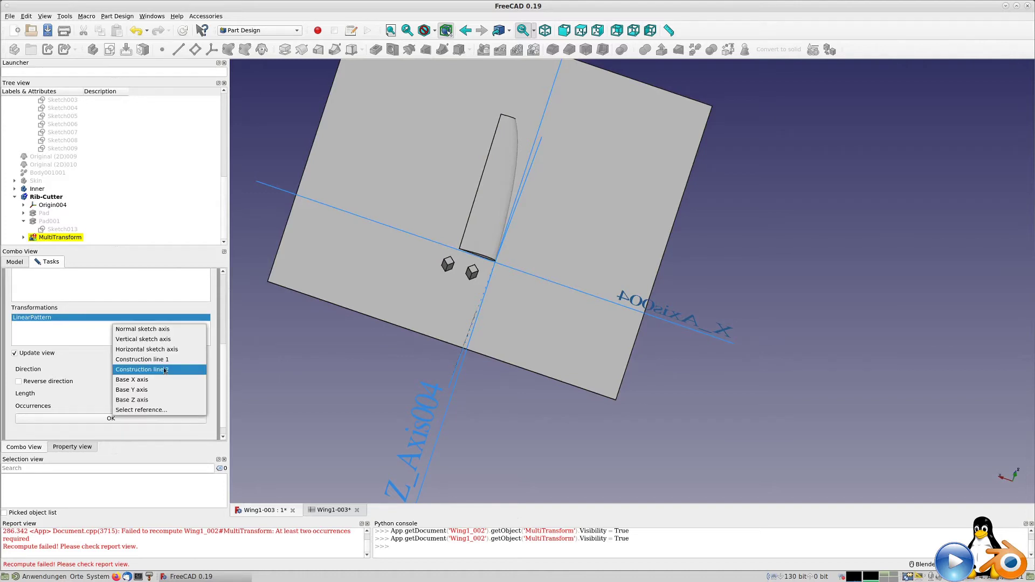
left_click(163, 362)
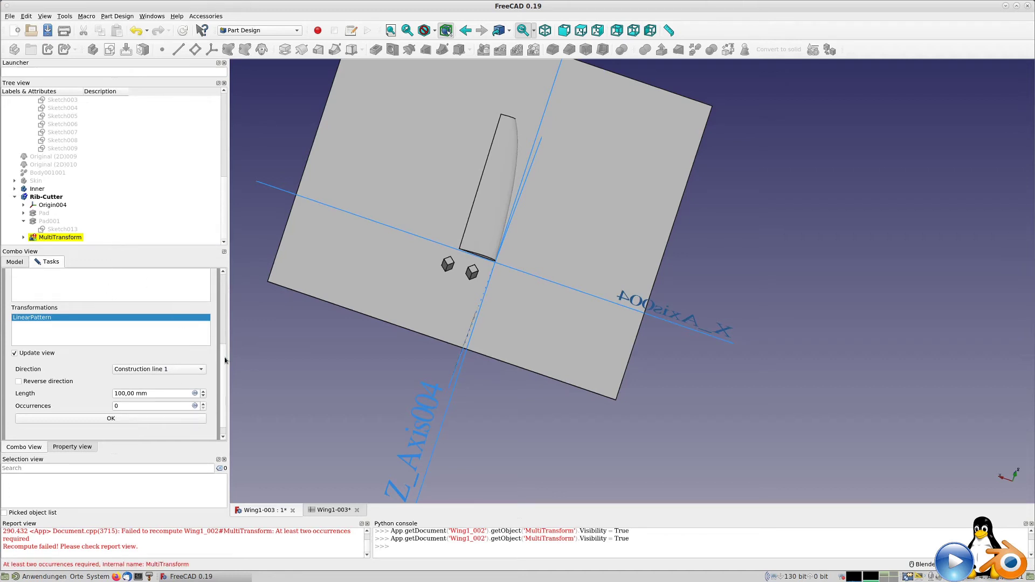
scroll(108, 334, "up", 2)
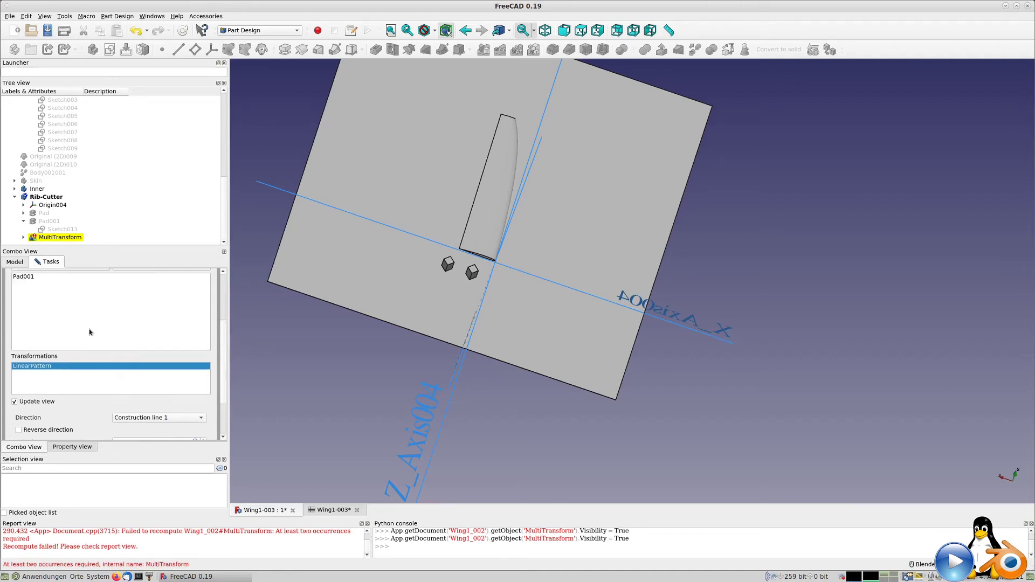
right_click(70, 367)
left_click(90, 381)
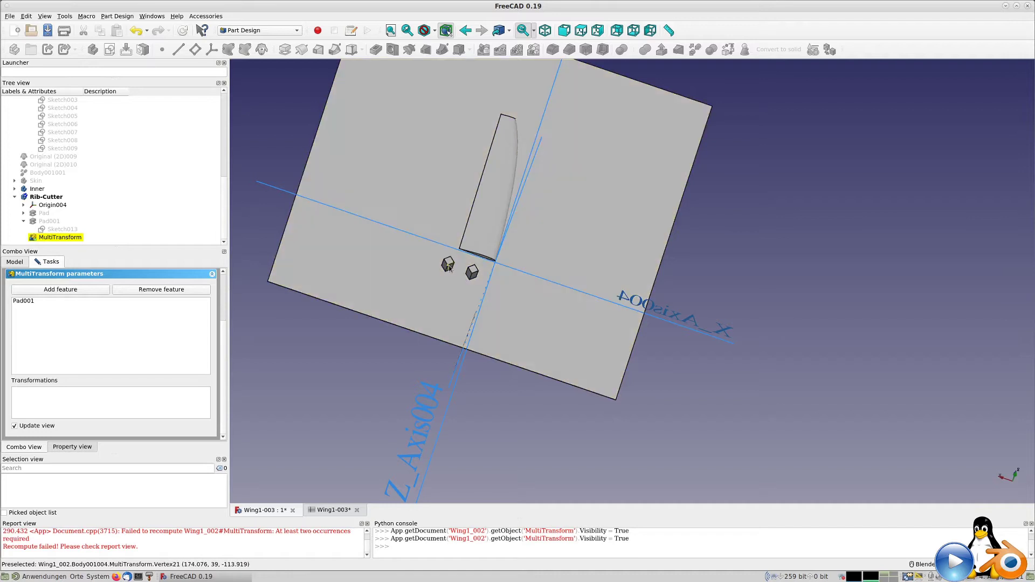
Show Pad and Pad001 in turn to inspect the Rib-Cutter's features, and select Sketch013 and the MultiTransform
left_click(49, 223)
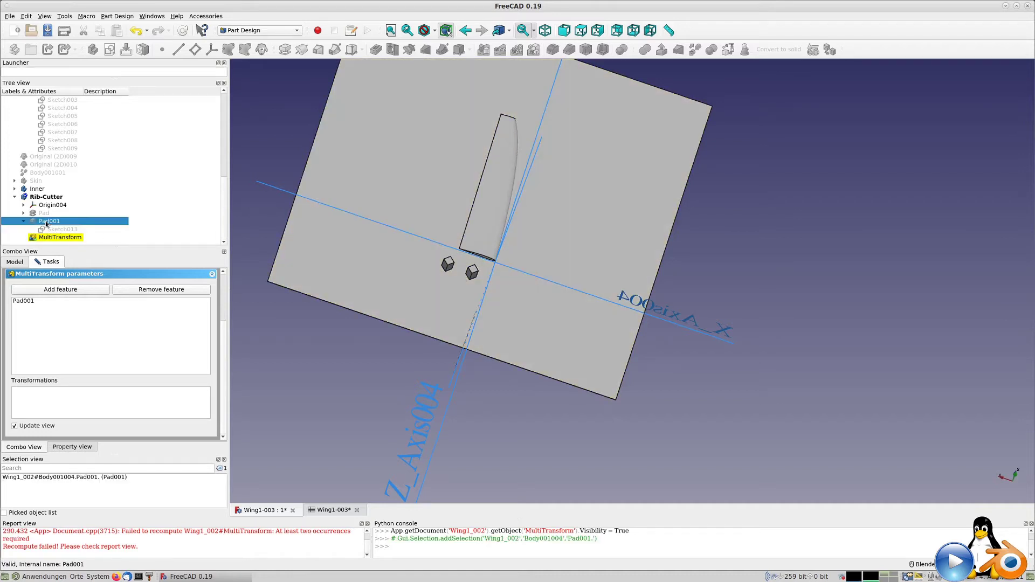
left_click(46, 216)
key("space")
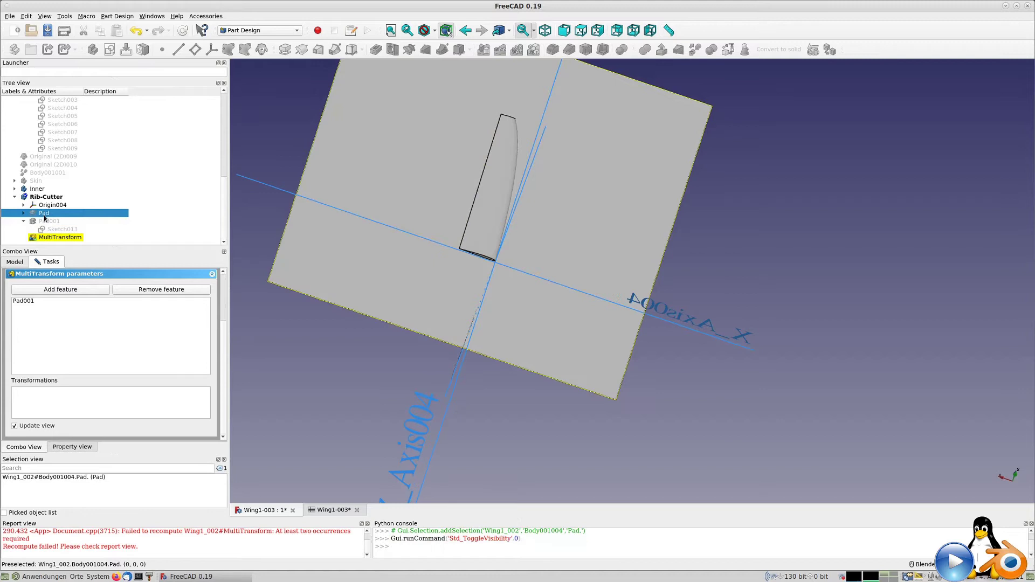
key("space")
left_click(48, 222)
key("space")
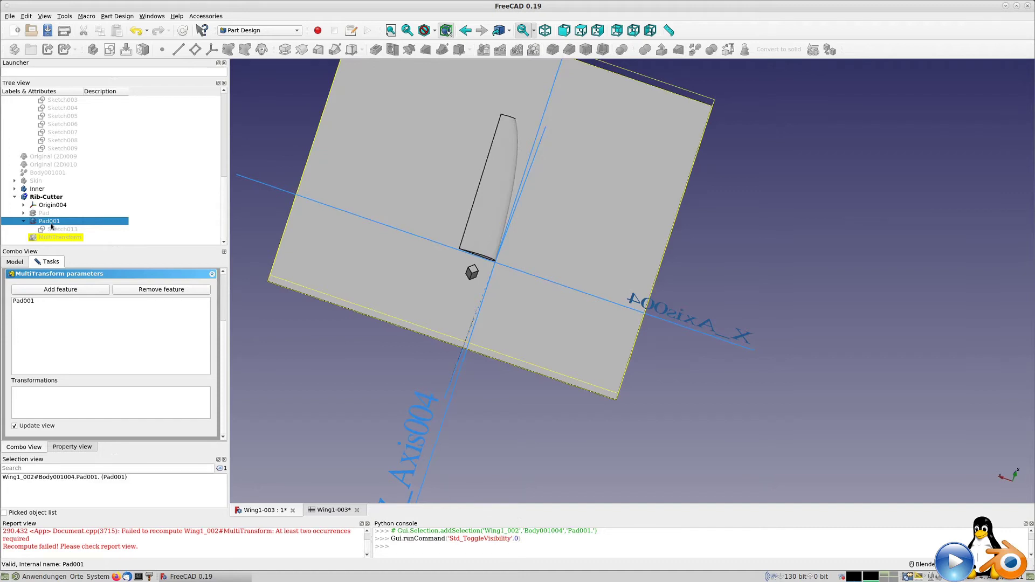
left_click(55, 230)
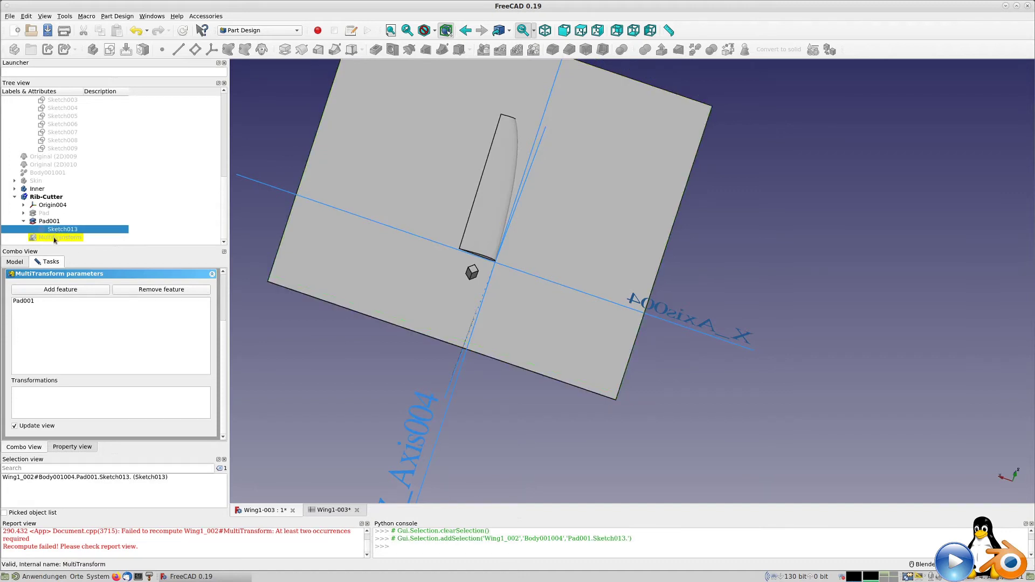
left_click(55, 238)
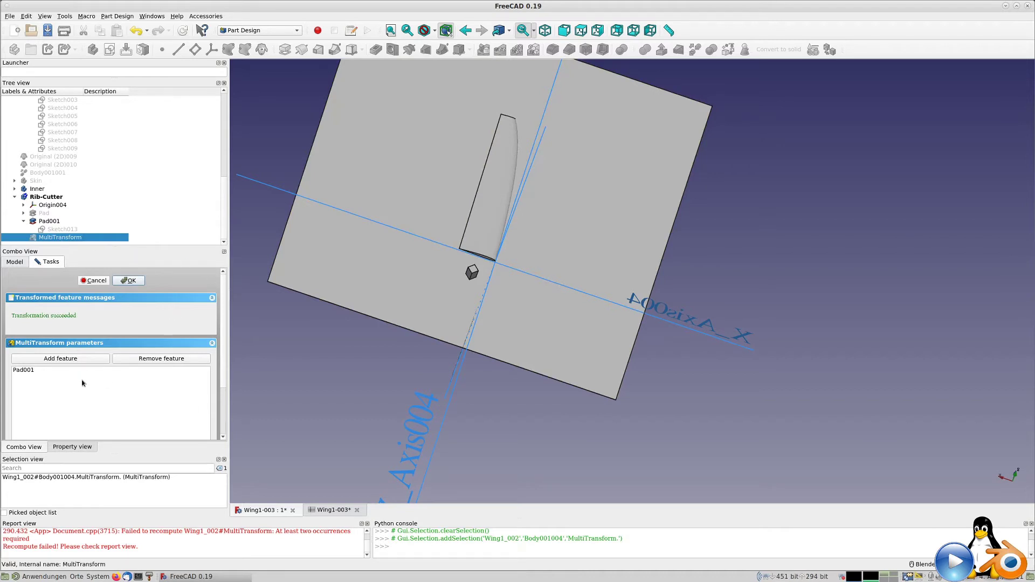
Add a new linear pattern to the MultiTransform along Construction line 1 with the direction reversed
scroll(171, 408, "down", 2)
right_click(113, 400)
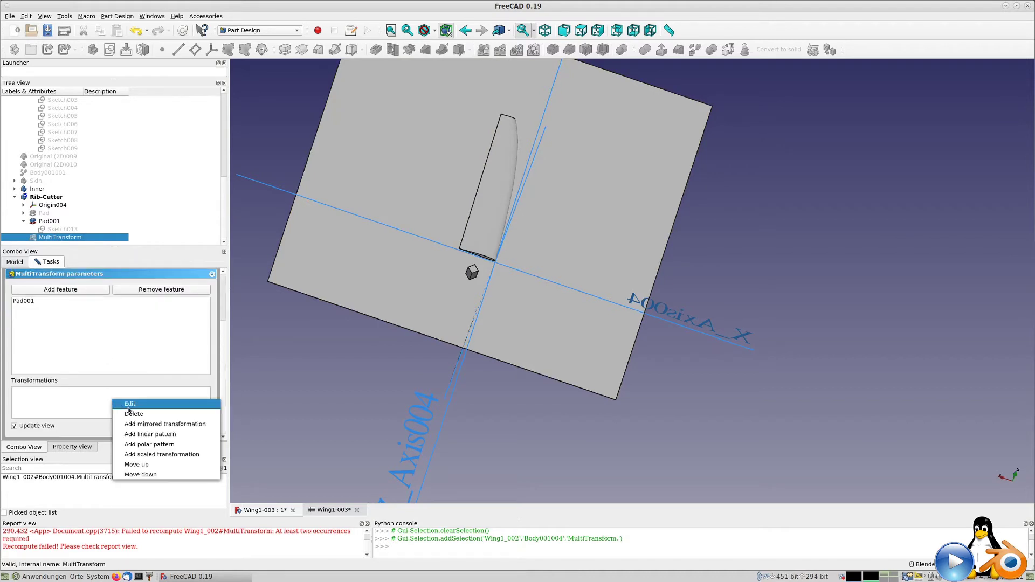
left_click(149, 434)
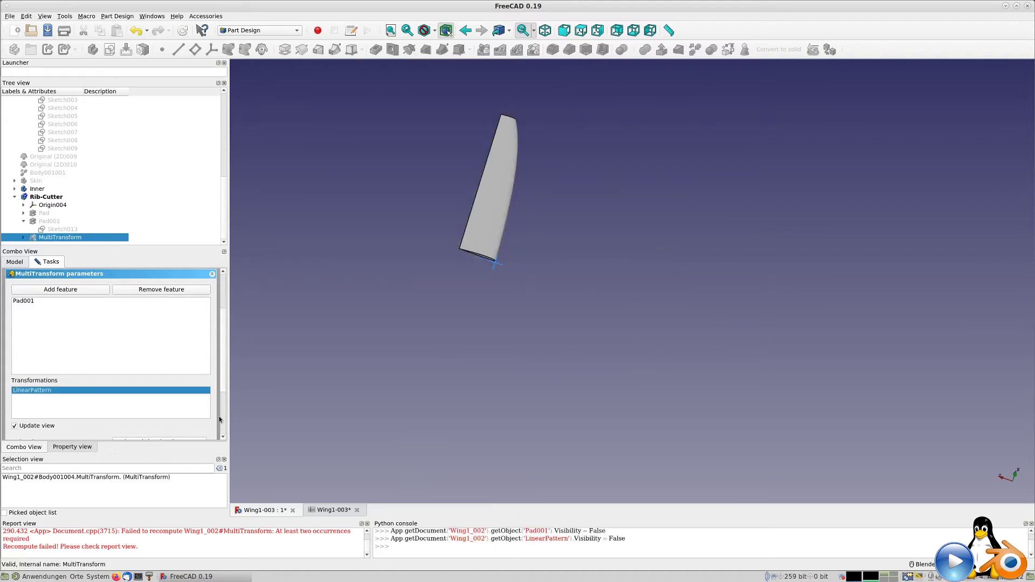
left_click_drag(220, 371, 226, 422)
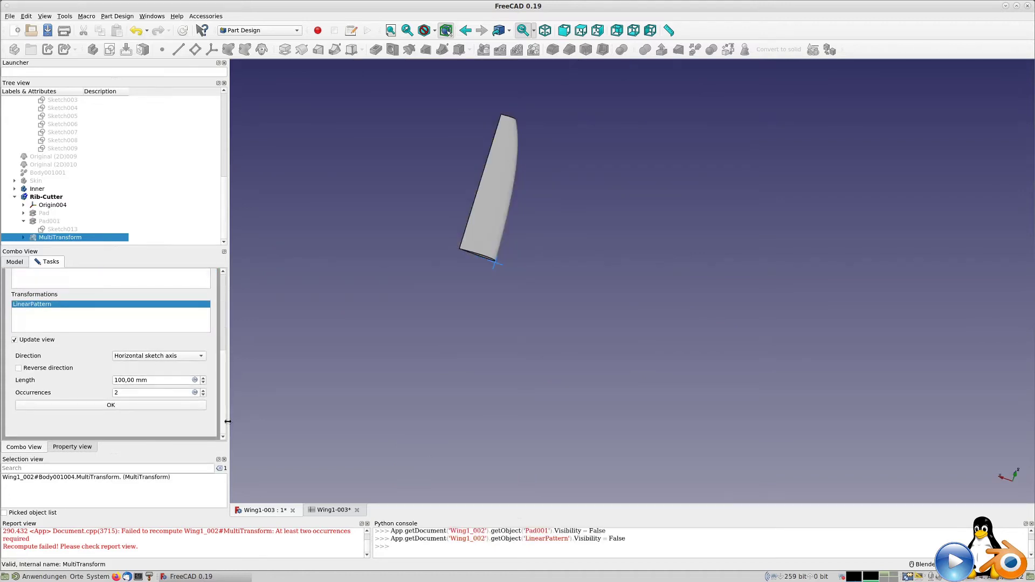
left_click(178, 360)
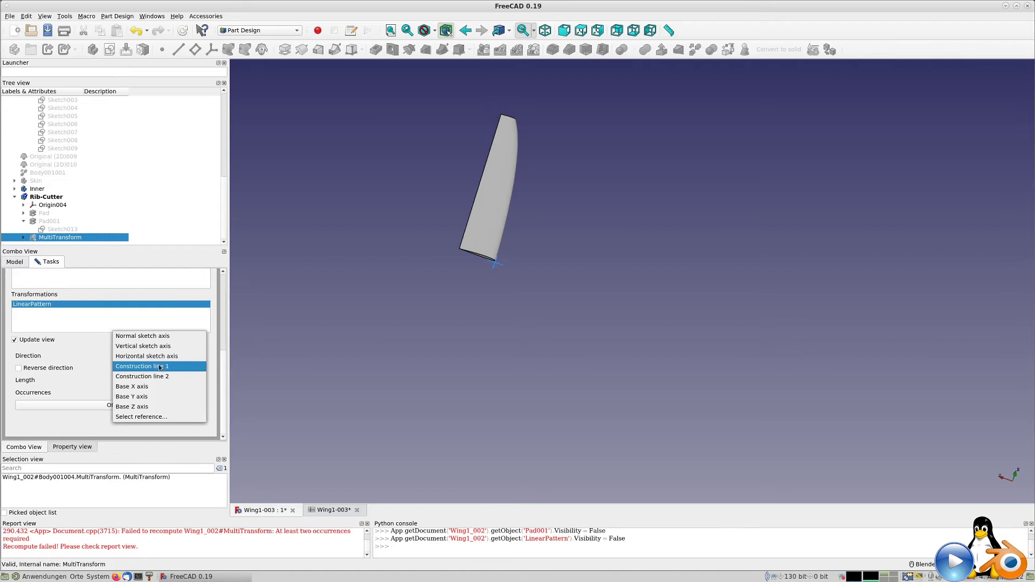
left_click(159, 366)
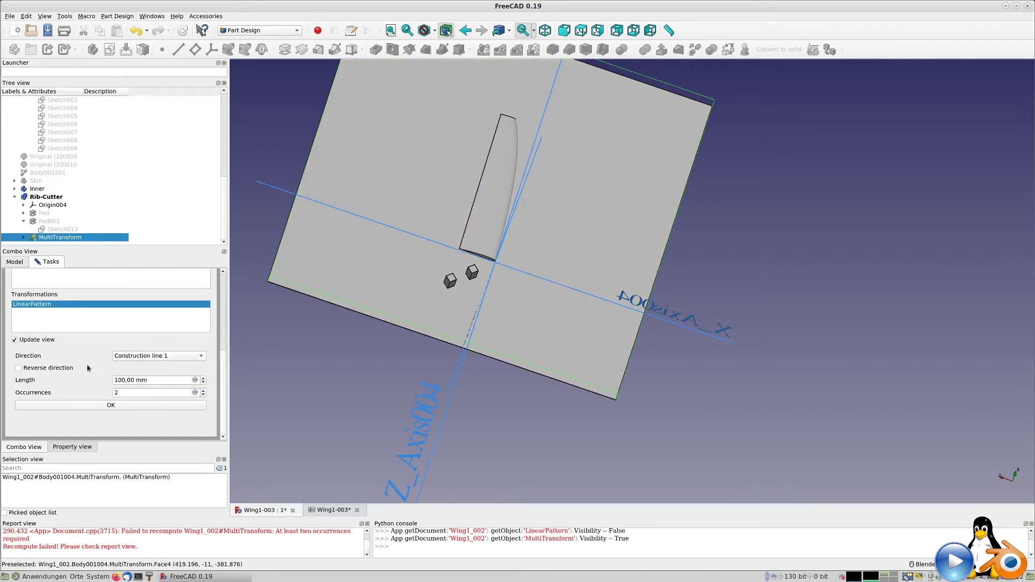
left_click(46, 371)
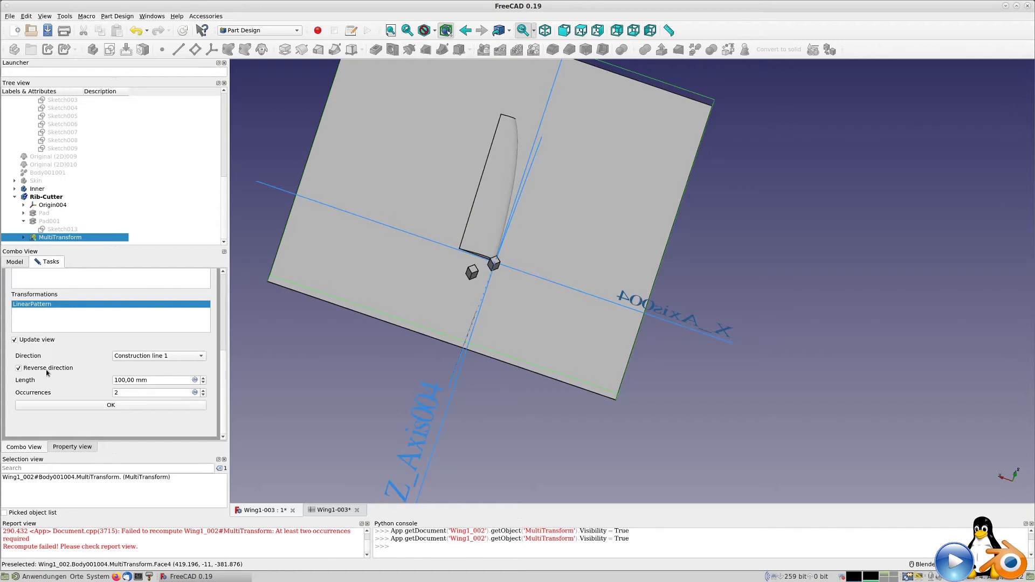
Set the first linear pattern's length with the formula 19*30,4
left_click(195, 380)
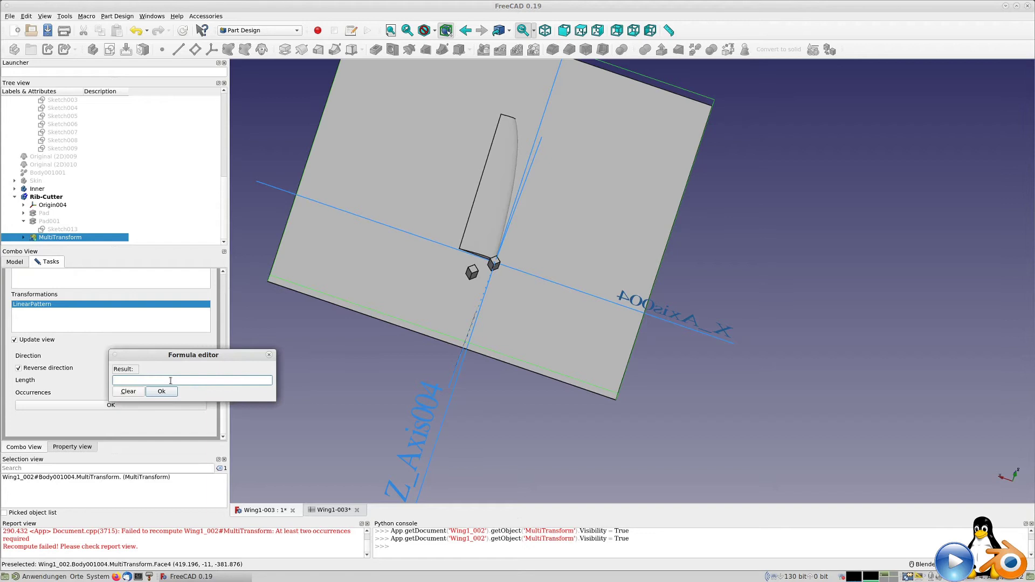
type("19*")
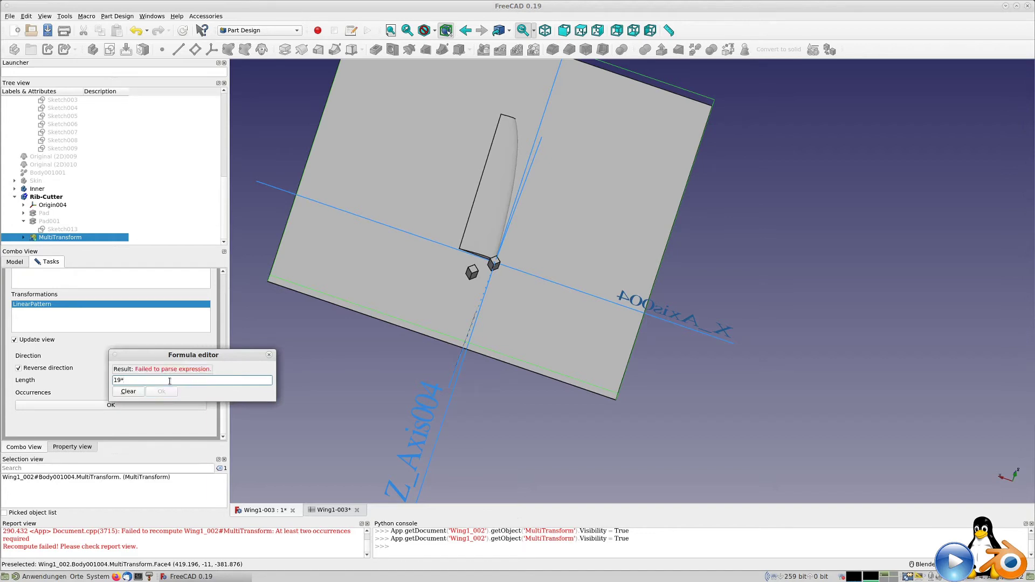
type("30,4")
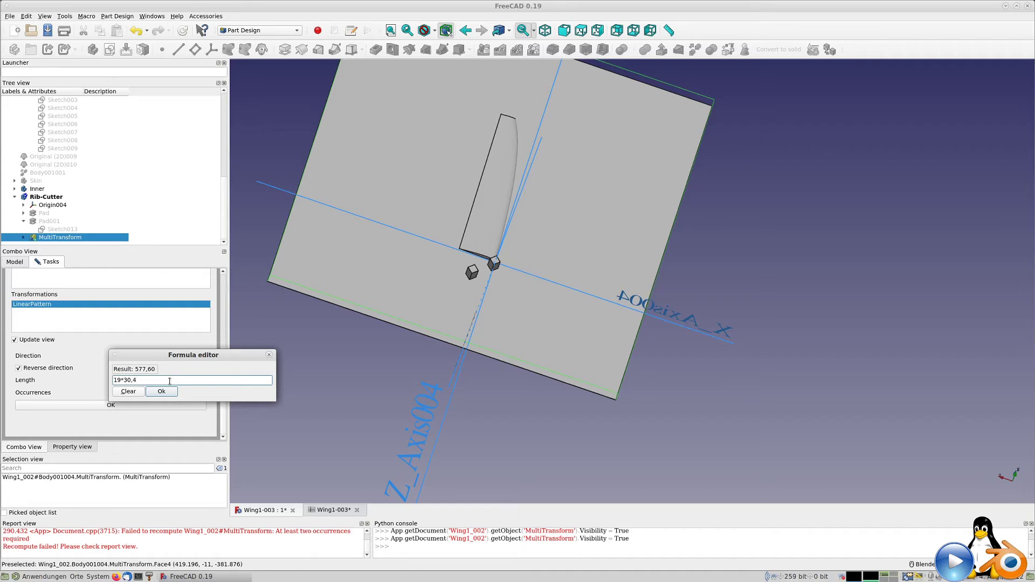
key("Return")
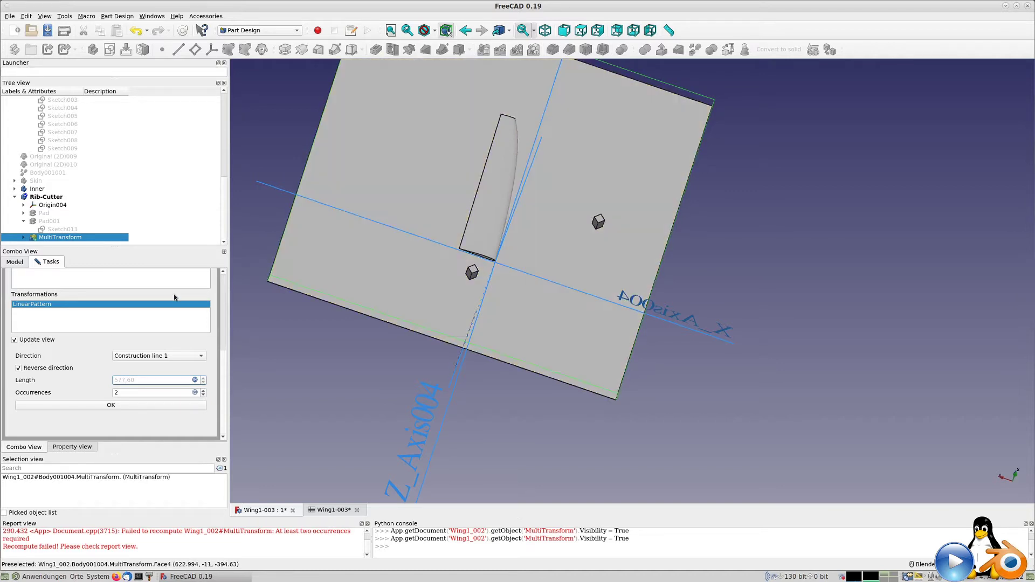
Add a second linear pattern to the MultiTransform with Construction line 2 as its direction
right_click(67, 318)
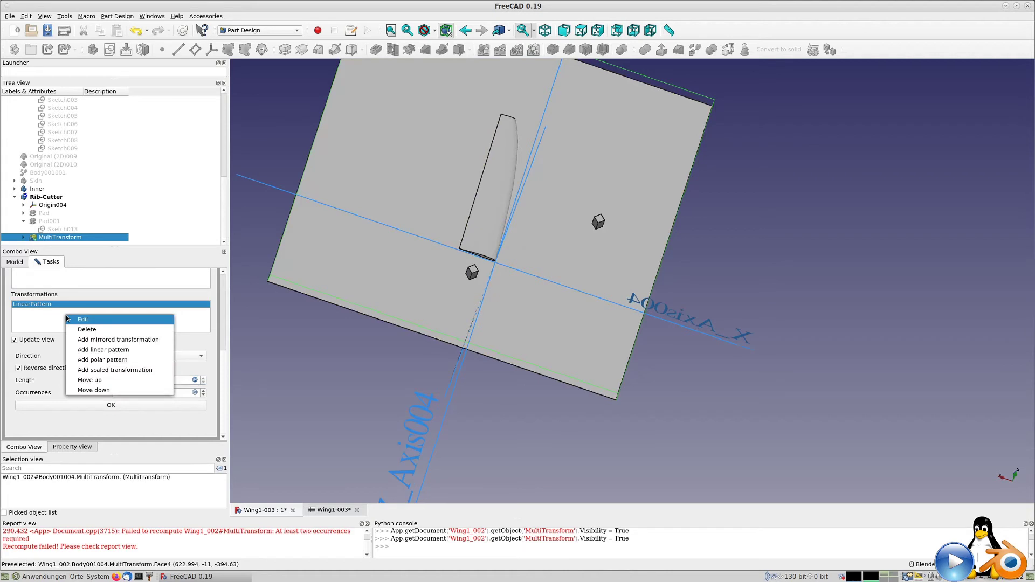
left_click(97, 350)
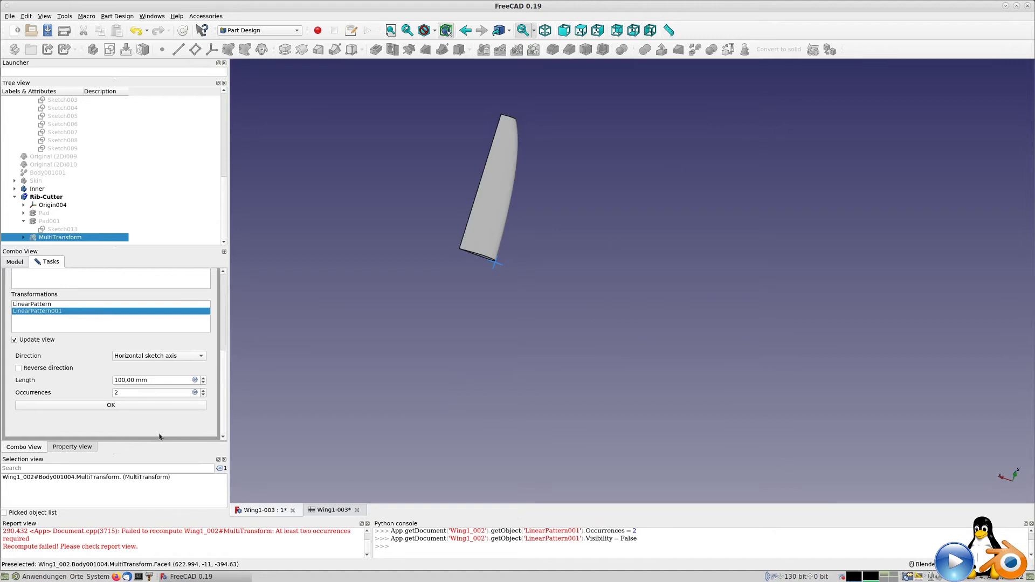
left_click(156, 357)
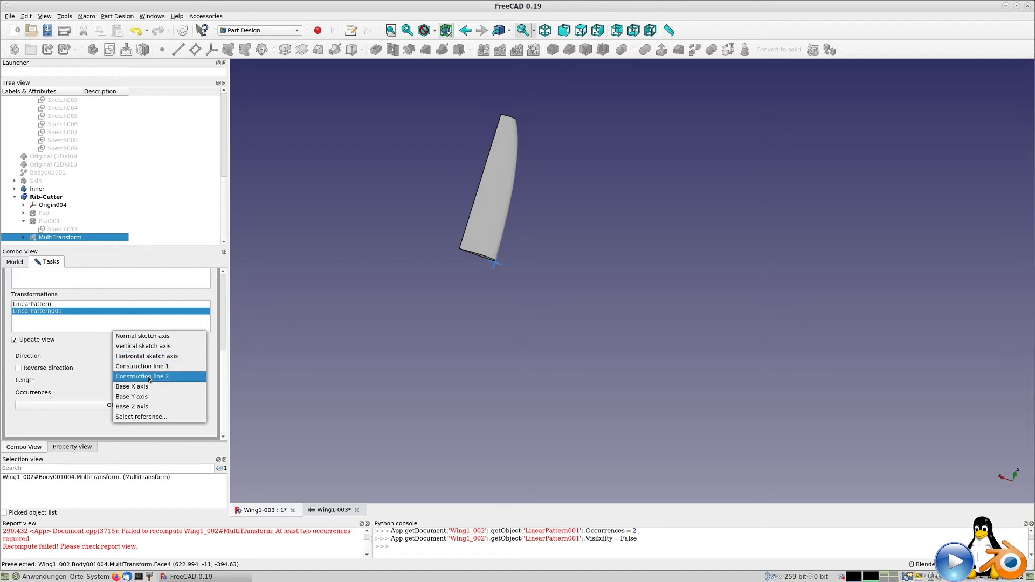
left_click(148, 376)
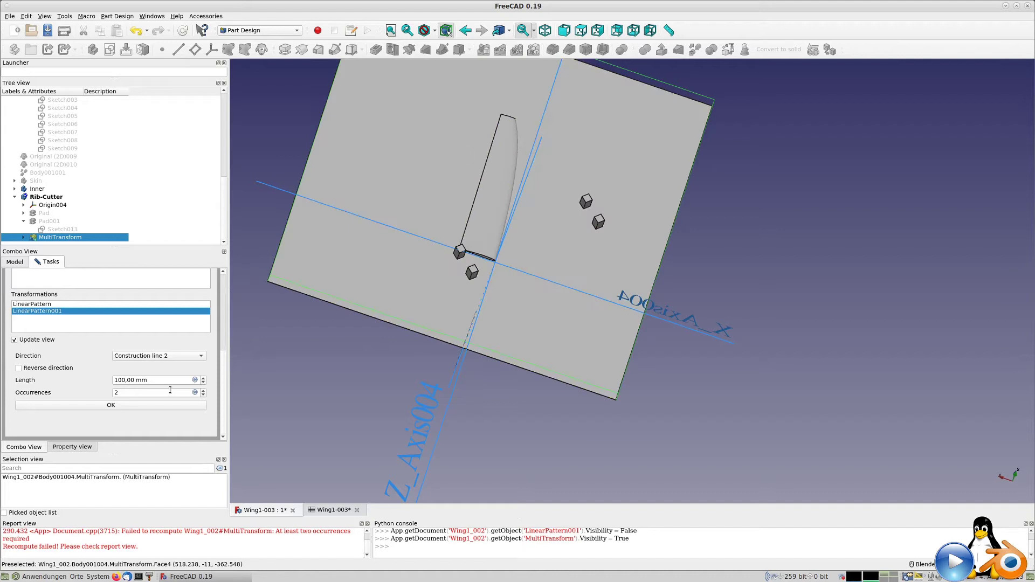
Set the second linear pattern's length with the formula 19*30.4
left_click(194, 381)
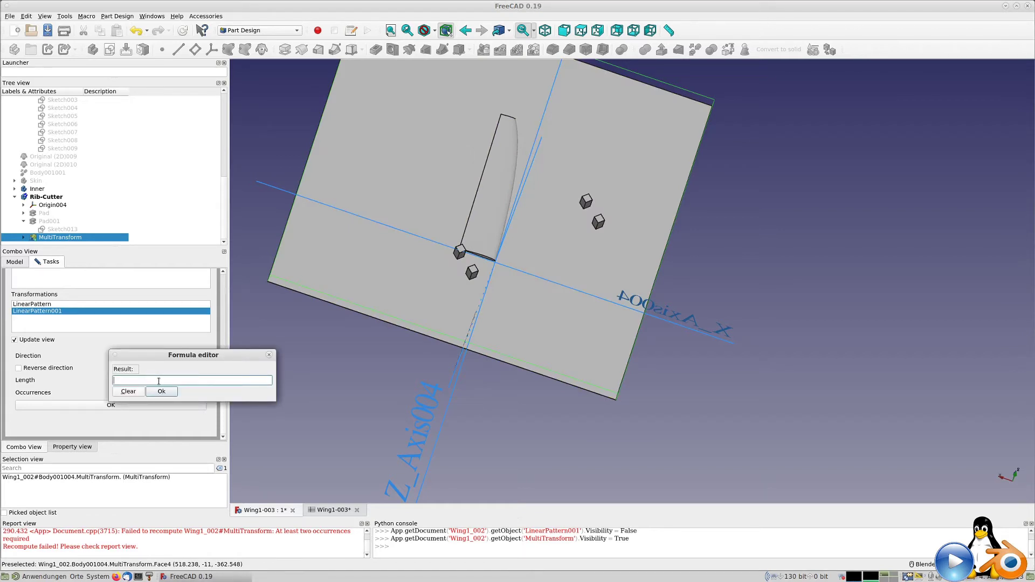
type("19*")
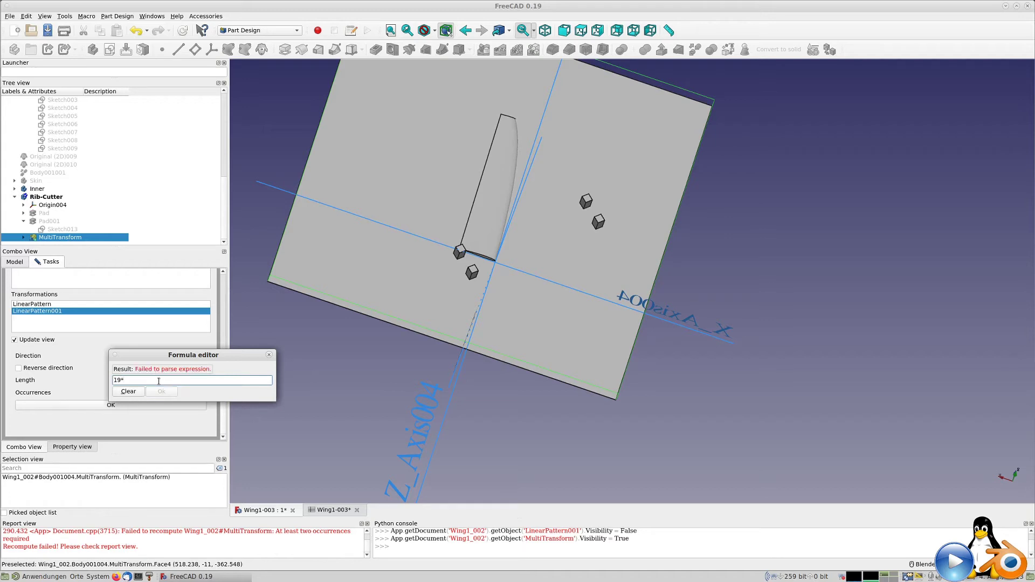
type("30.4")
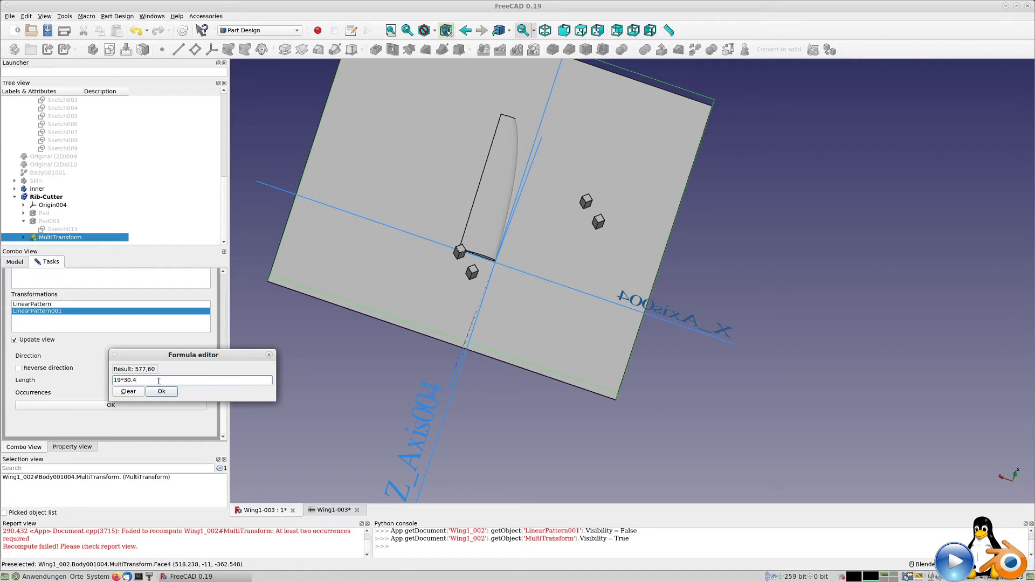
key("Return")
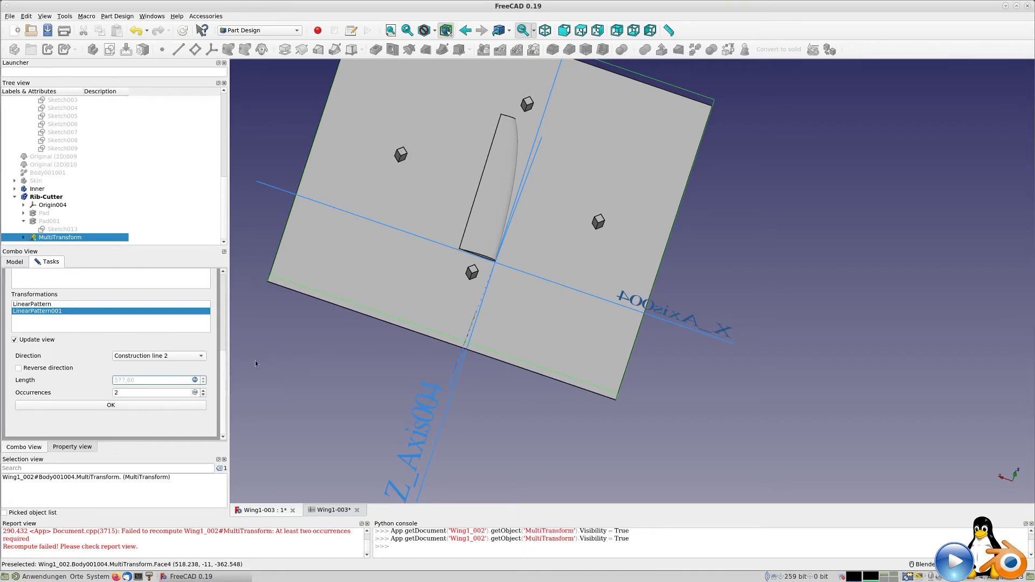
Set the second linear pattern's occurrences to 20 and confirm the MultiTransform
mouse_move(446, 293)
middle_mouse_down()
mouse_move(425, 317)
mouse_move(437, 337)
mouse_move(437, 296)
middle_mouse_up()
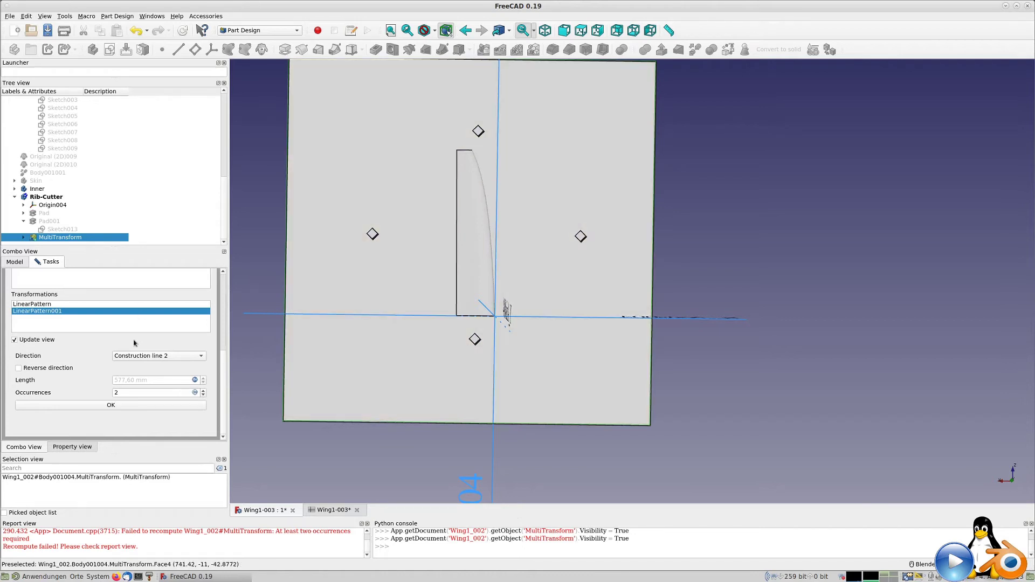
left_click(126, 393)
type("0")
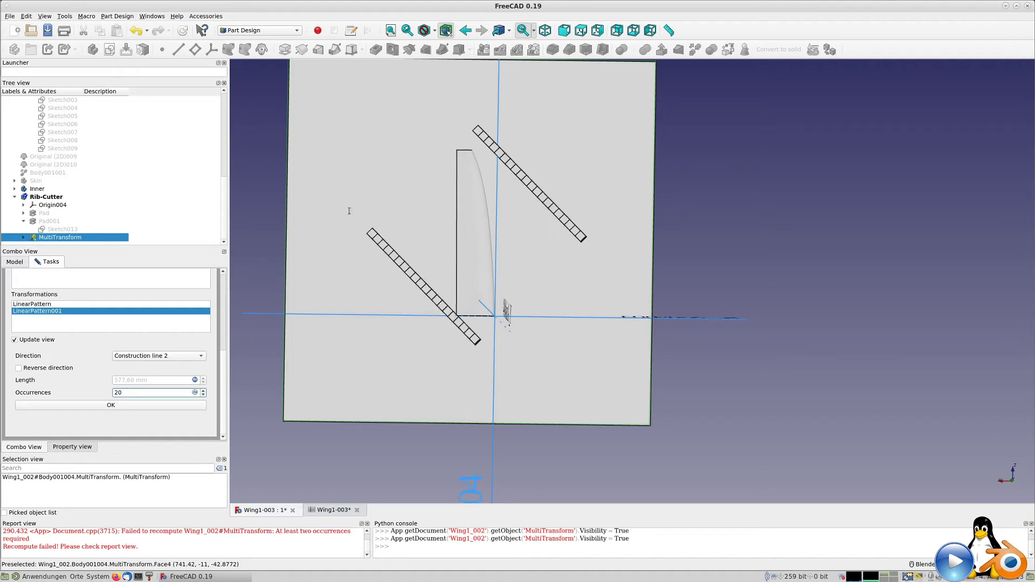
key("Return")
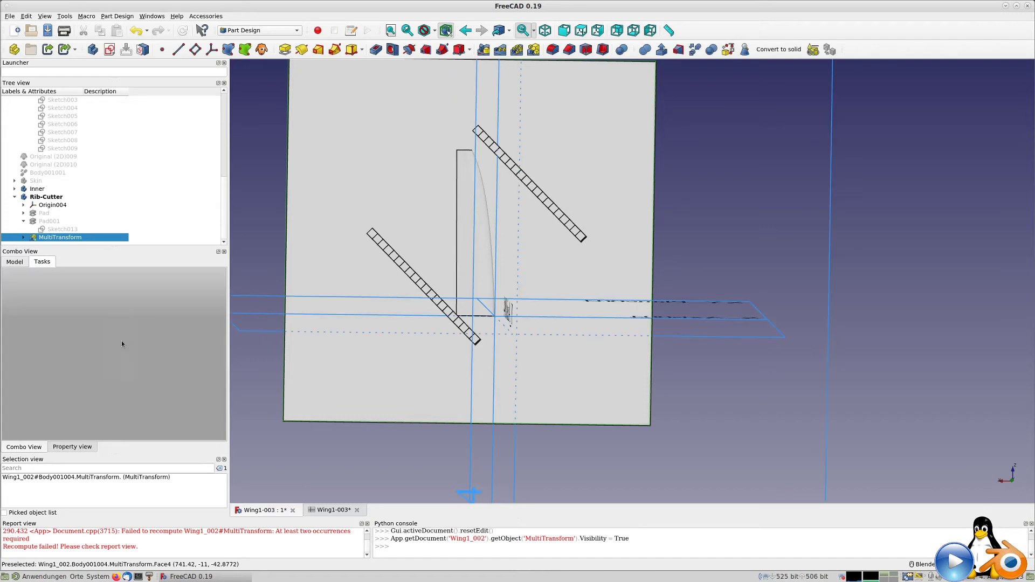
Reopen the MultiTransform, set the first linear pattern's occurrences to 20, confirm, and inspect the block grid up close
double_click(79, 238)
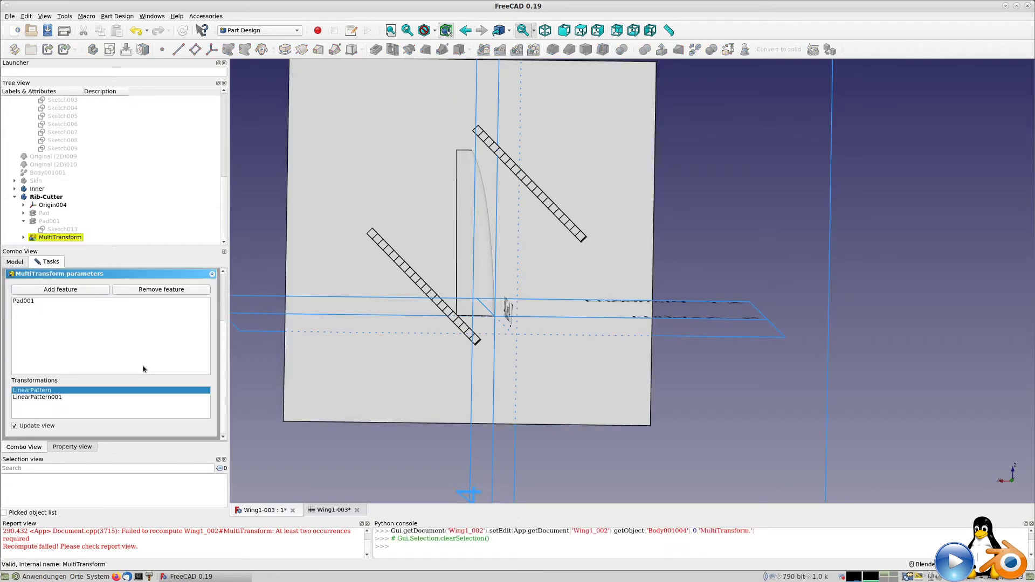
double_click(54, 391)
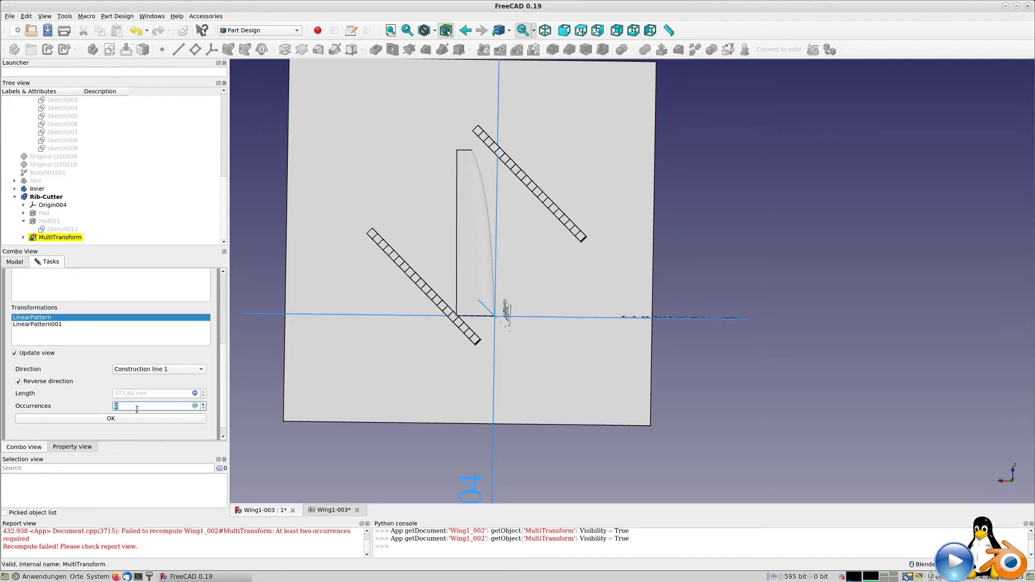
type("20")
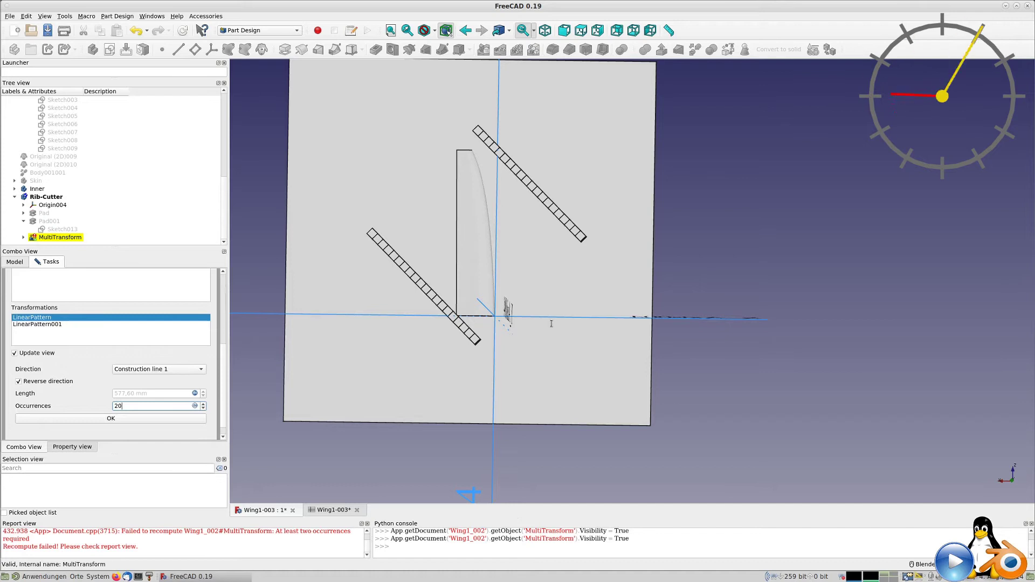
key("Return")
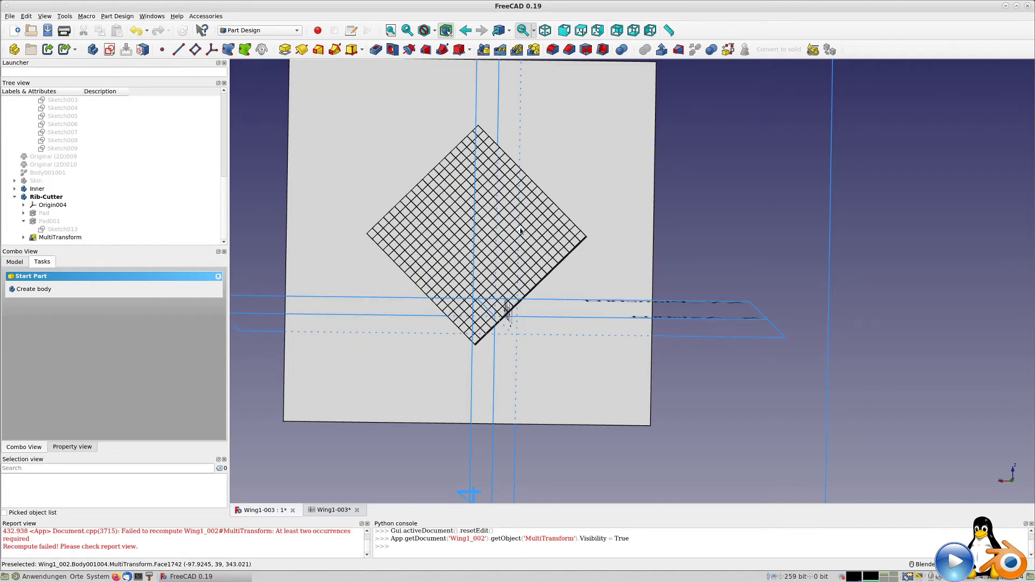
scroll(487, 229, "up", 10)
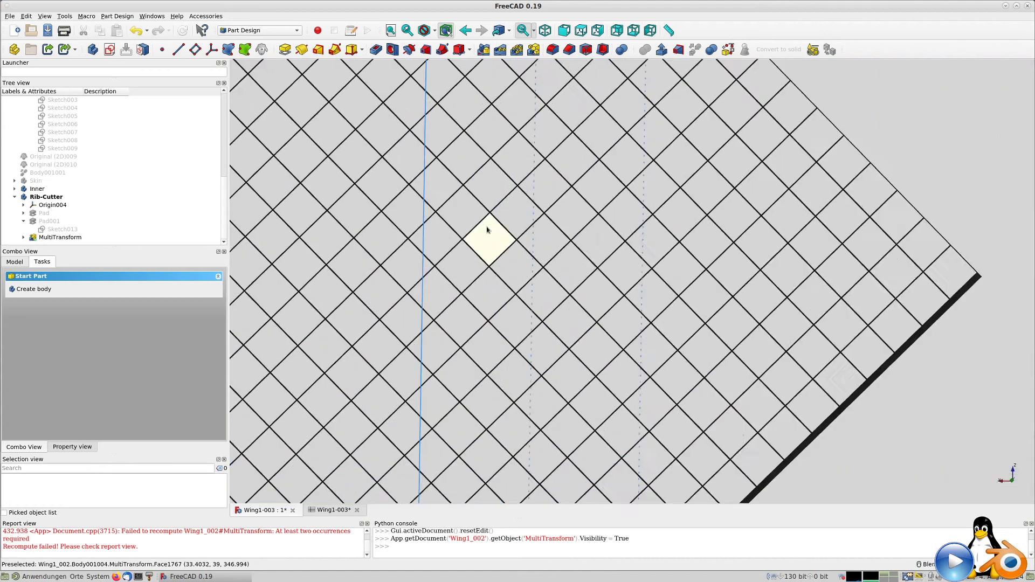
Set the display transparency of both the Inner and Rib-Cutter bodies to 56
scroll(486, 230, "up", 3)
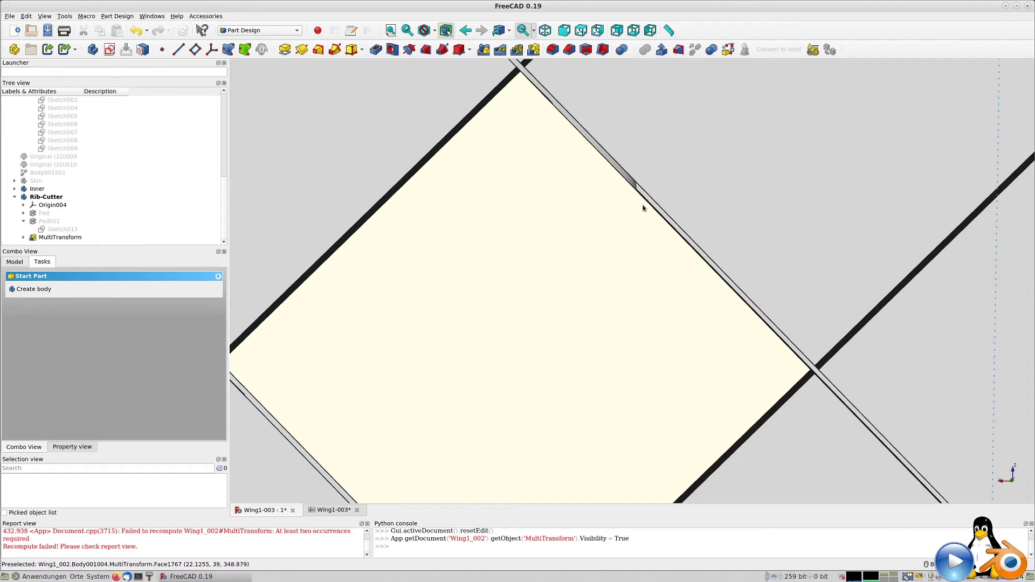
scroll(557, 217, "down", 10)
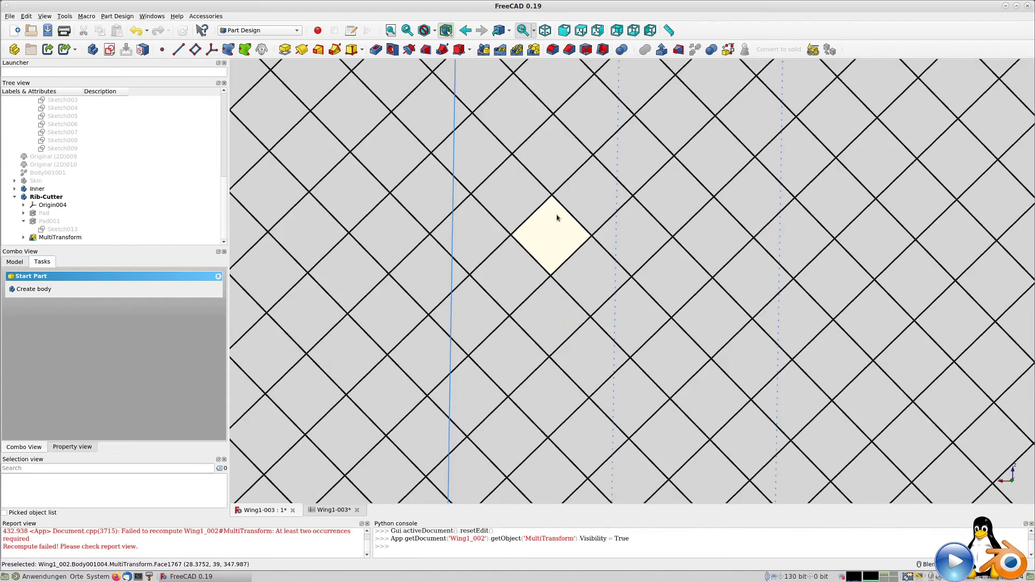
scroll(556, 218, "down", 3)
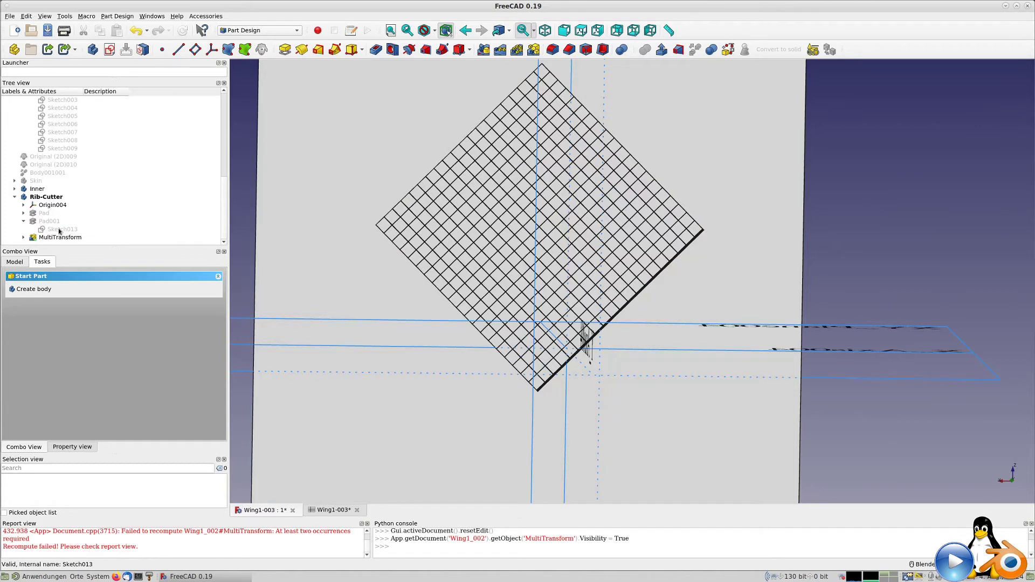
left_click(37, 190)
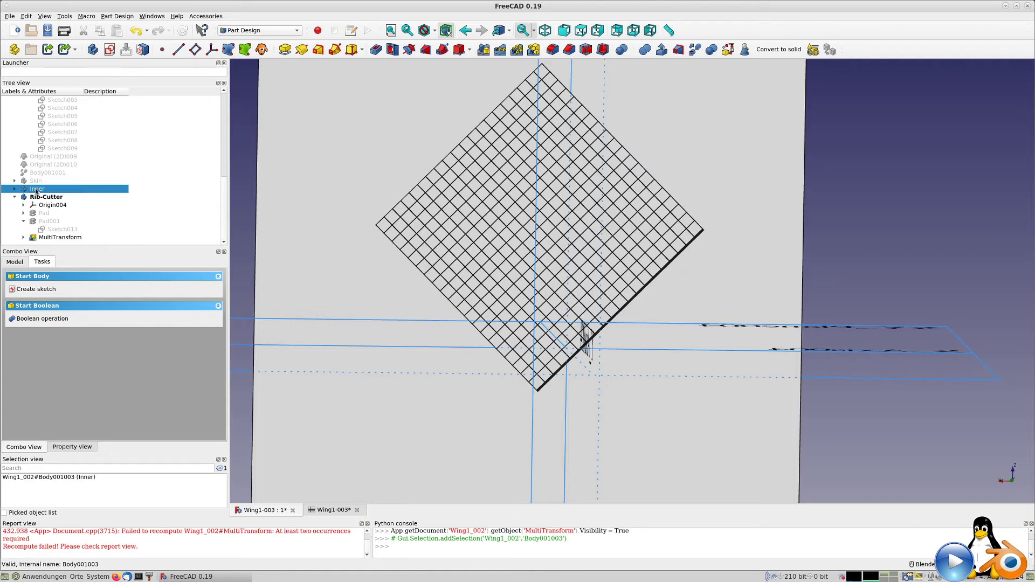
right_click(37, 191)
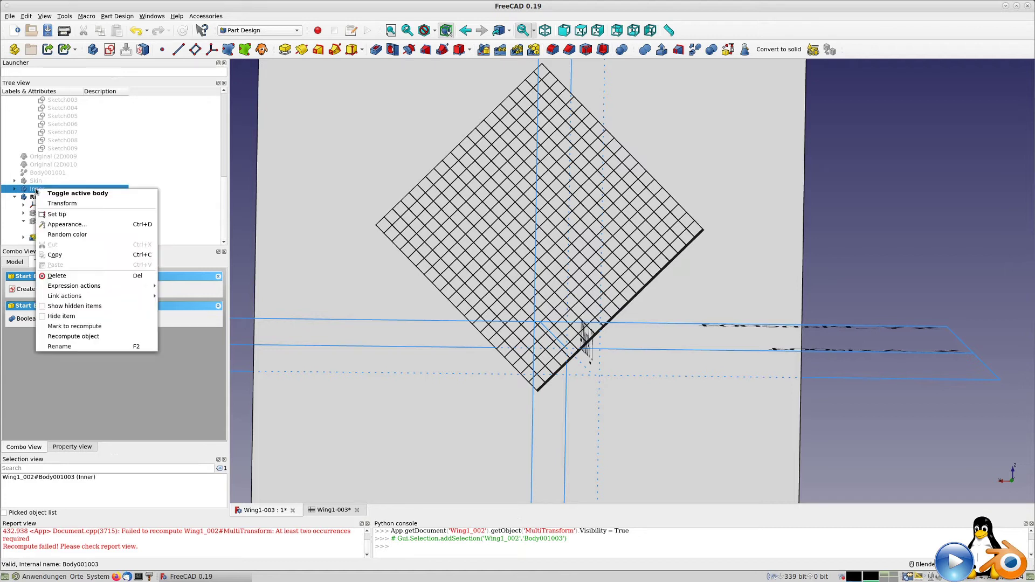
left_click(72, 226)
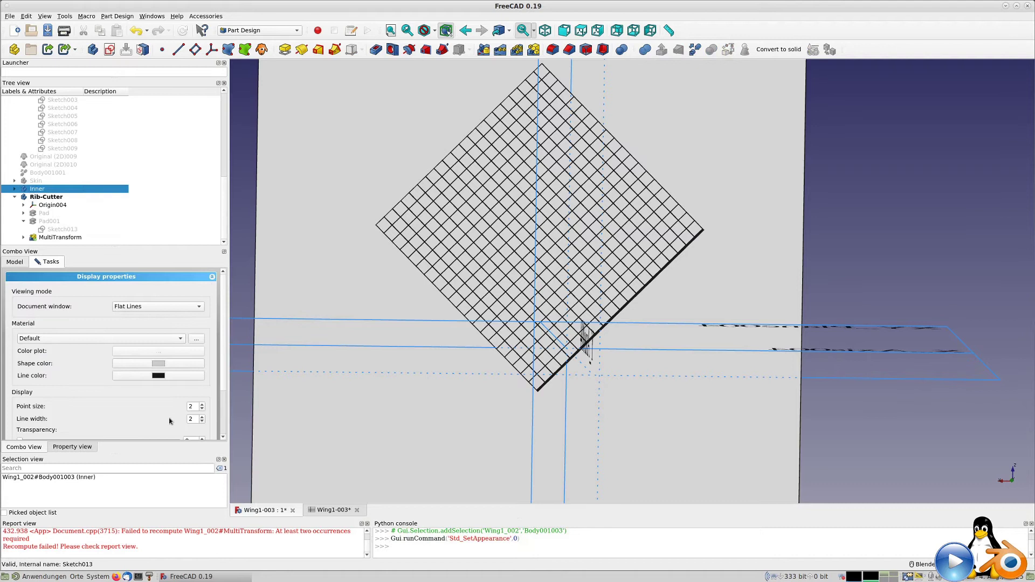
scroll(63, 416, "down", 1)
left_click_drag(20, 417, 110, 419)
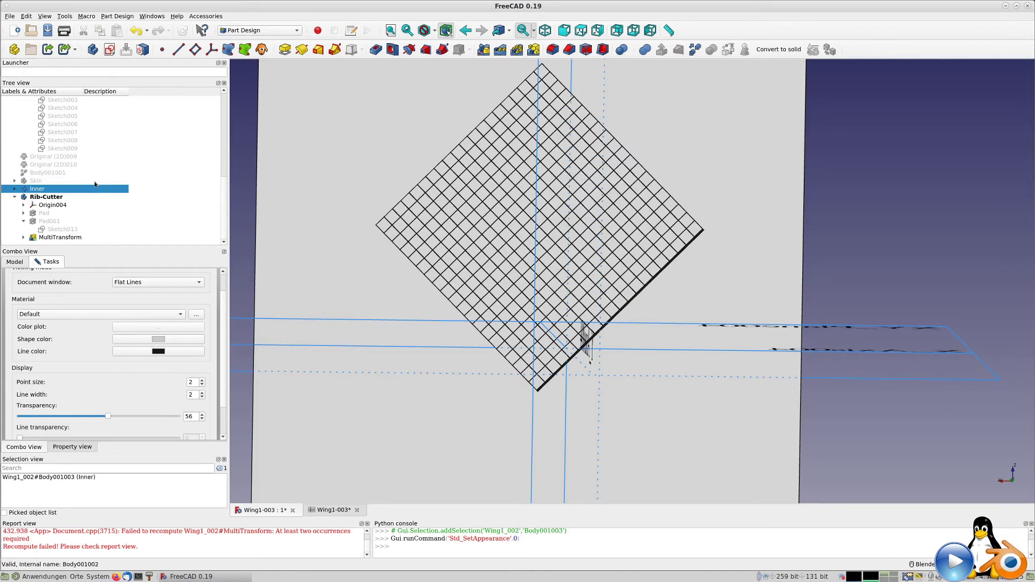
left_click(54, 197)
left_click_drag(21, 417, 109, 421)
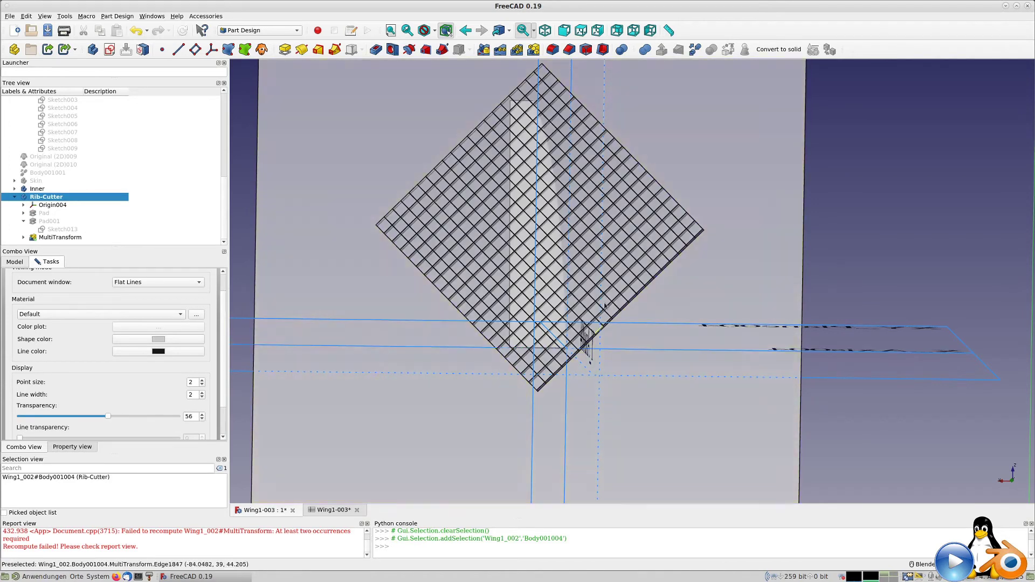
View the model from the rear and examine how the block grid overlaps the wing's lower end
scroll(573, 363, "up", 3)
middle_click_drag(575, 358, 574, 292)
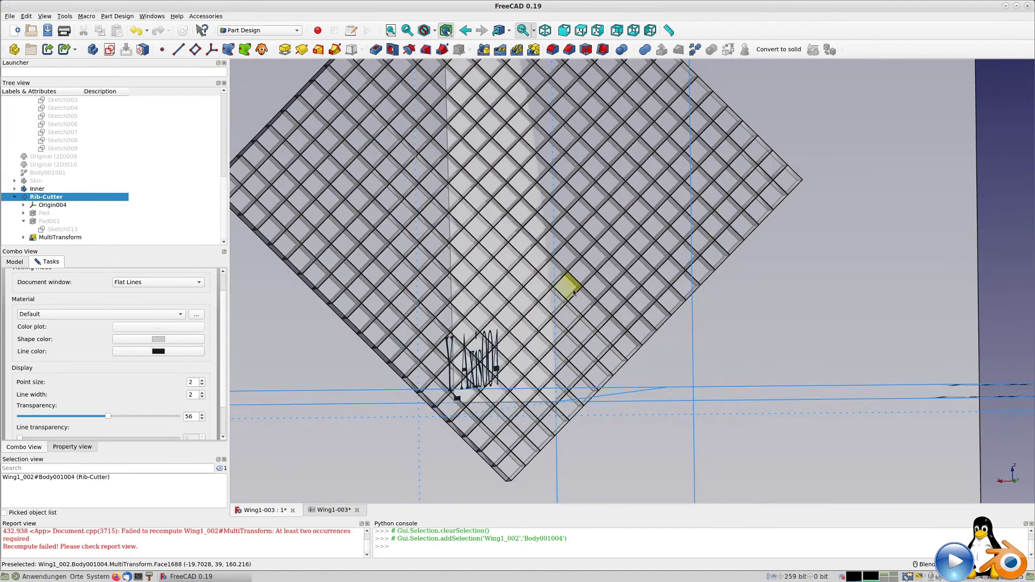
key("4")
scroll(599, 208, "up", 3)
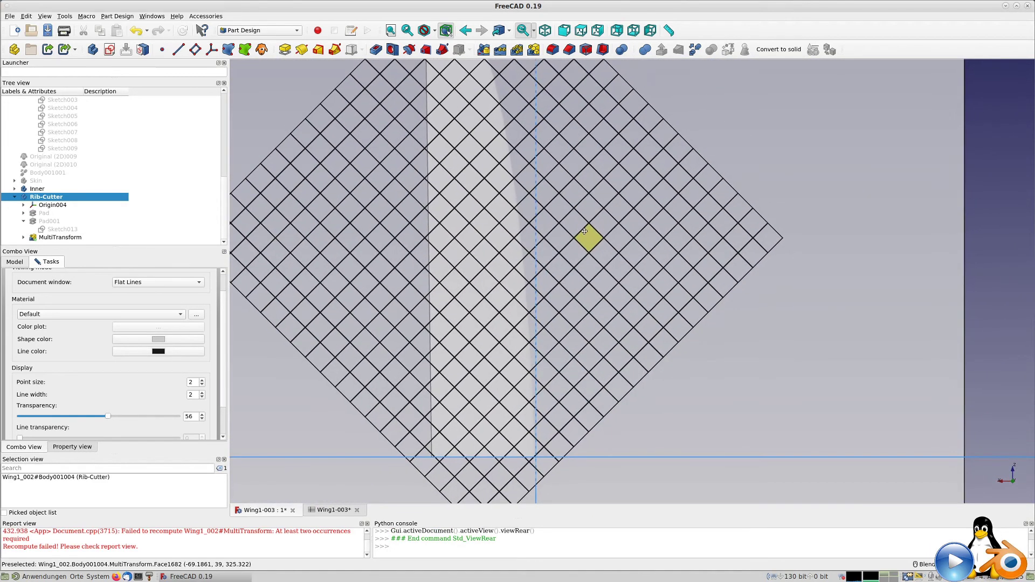
scroll(499, 423, "up", 1)
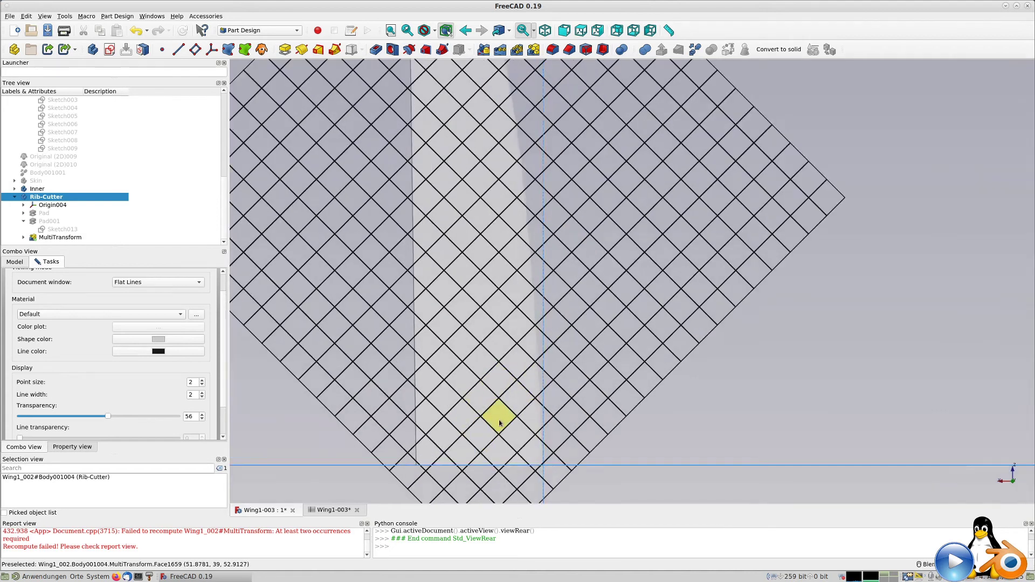
scroll(499, 423, "up", 1)
scroll(499, 423, "down", 2)
middle_click_drag(499, 423, 474, 281)
scroll(489, 365, "up", 2)
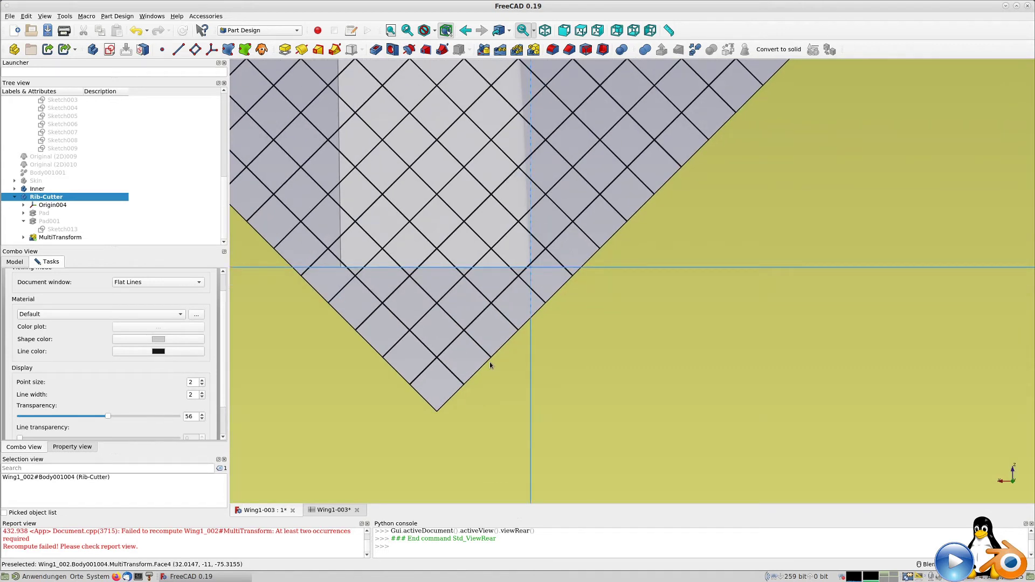
scroll(471, 192, "down", 2)
middle_click_drag(471, 192, 507, 432)
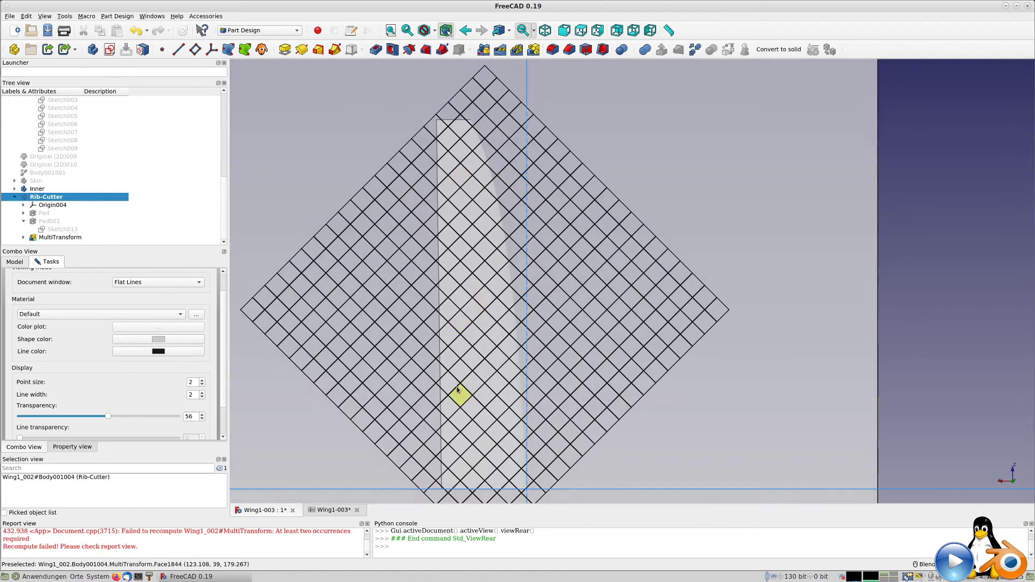
middle_click_drag(458, 389, 412, 308)
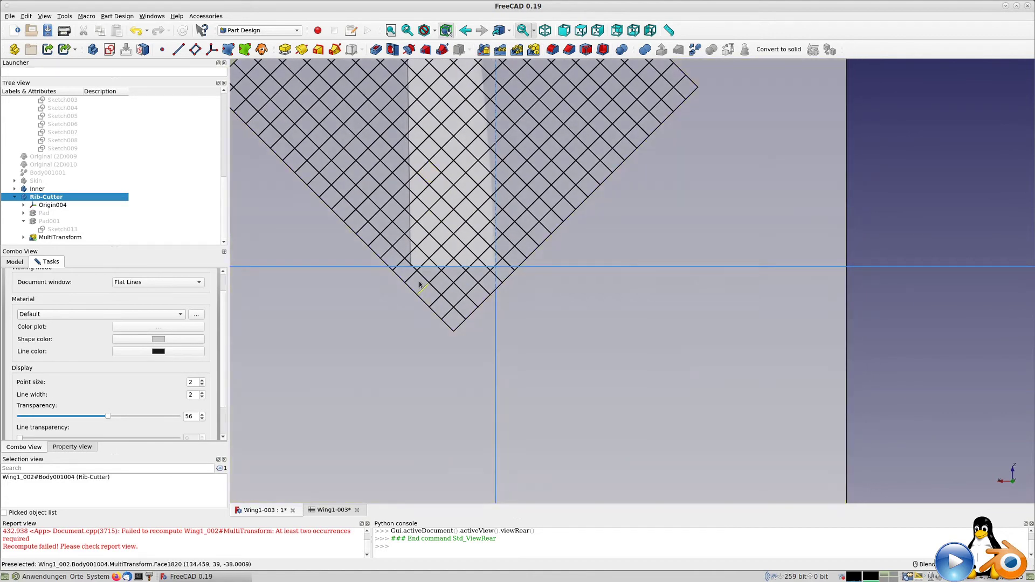
scroll(422, 268, "up", 8)
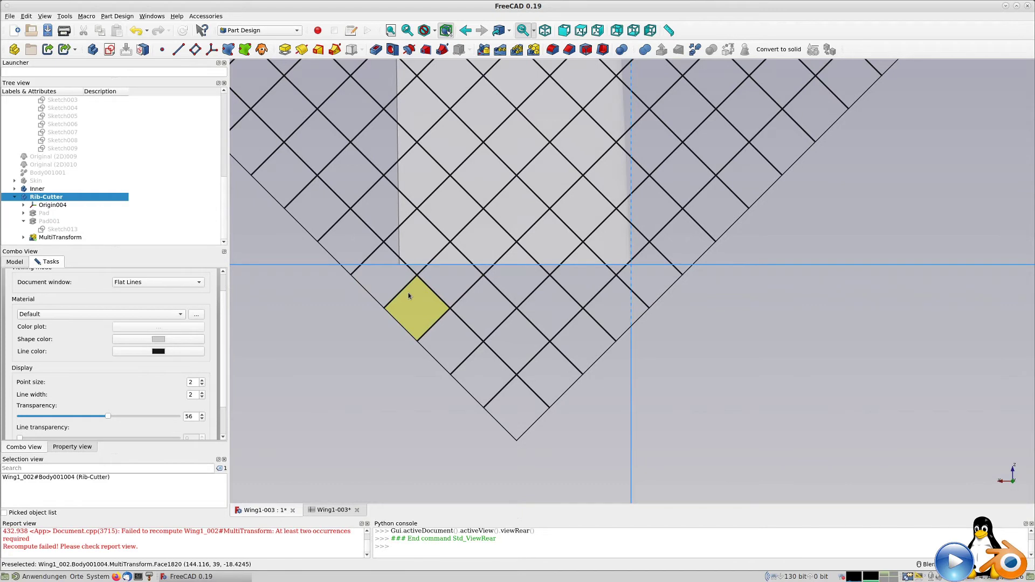
scroll(409, 296, "up", 2)
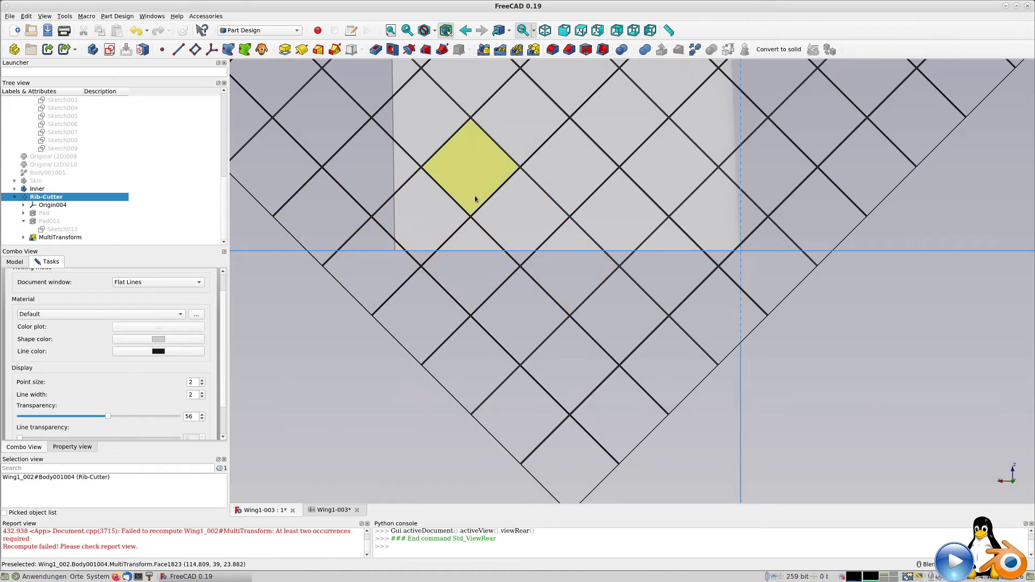
Examine where the grid lines cross the wing's edges along its length, at the tip and at the lower corner
scroll(645, 222, "down", 6)
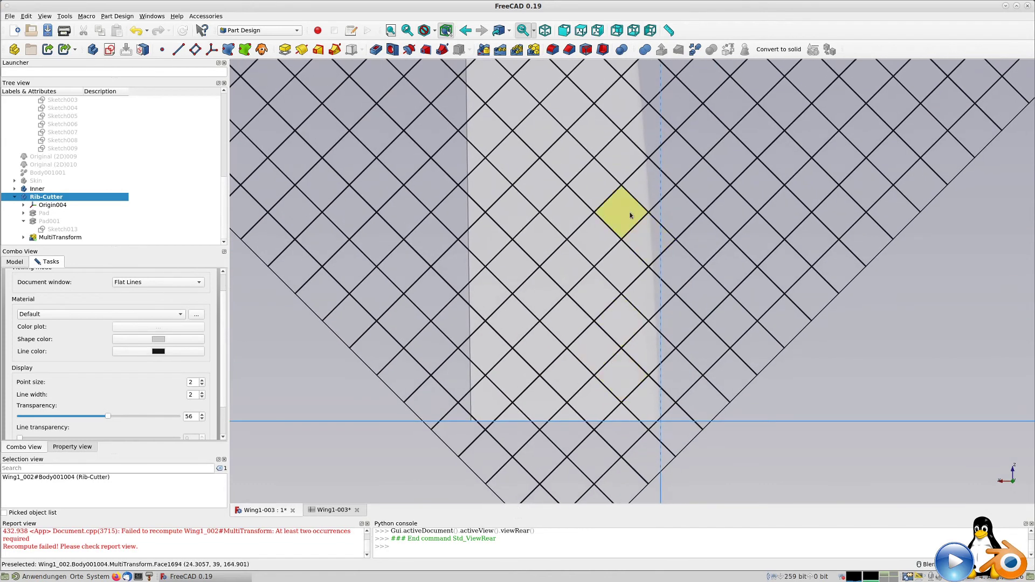
middle_click_drag(630, 213, 591, 190)
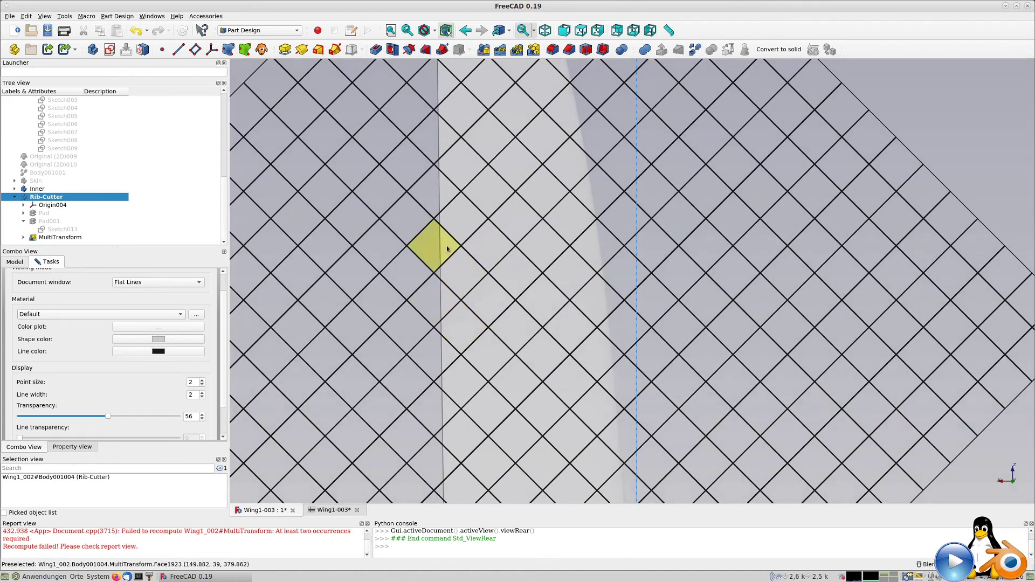
scroll(473, 109, "down", 1)
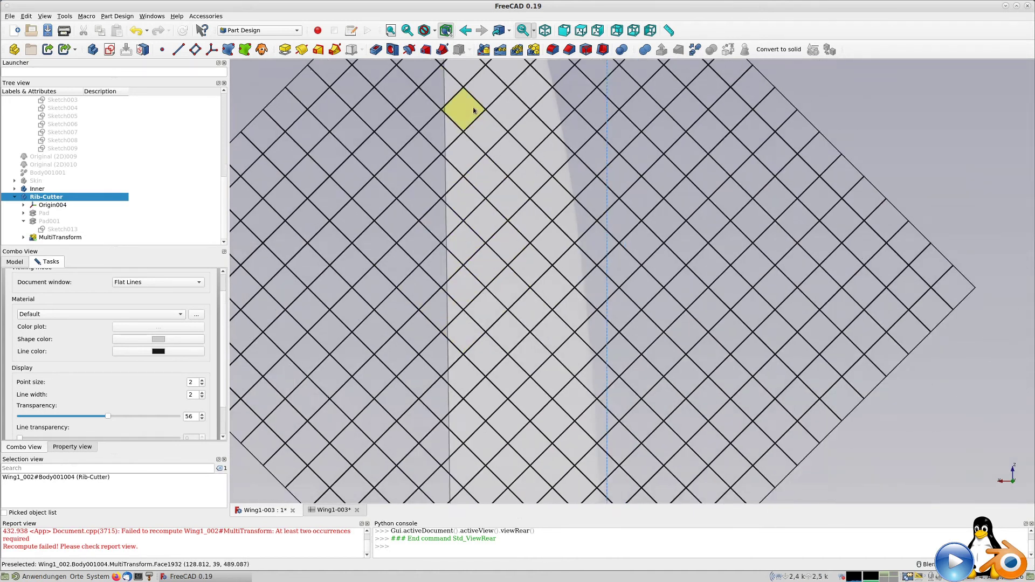
scroll(474, 108, "down", 5)
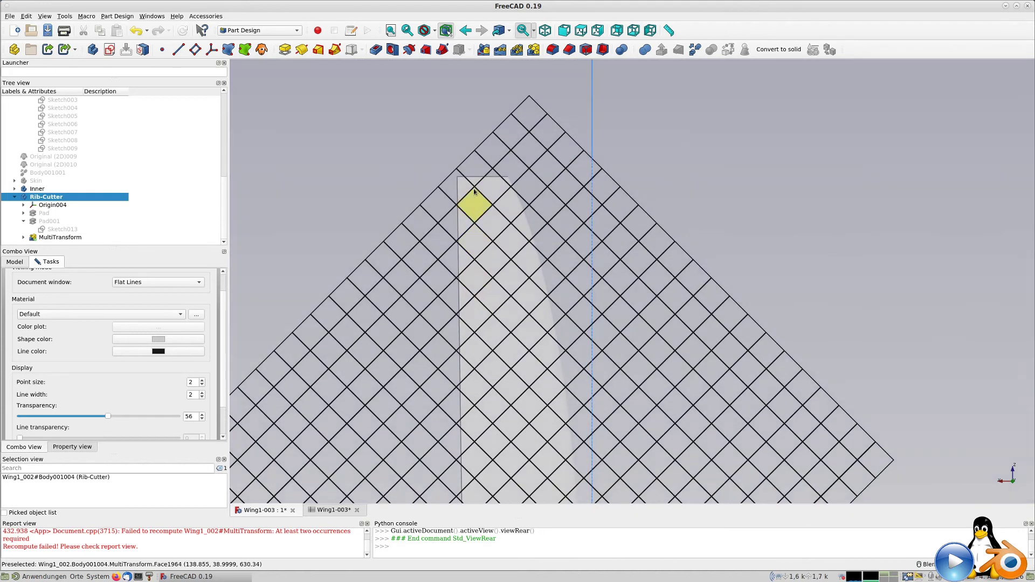
scroll(470, 184, "up", 5)
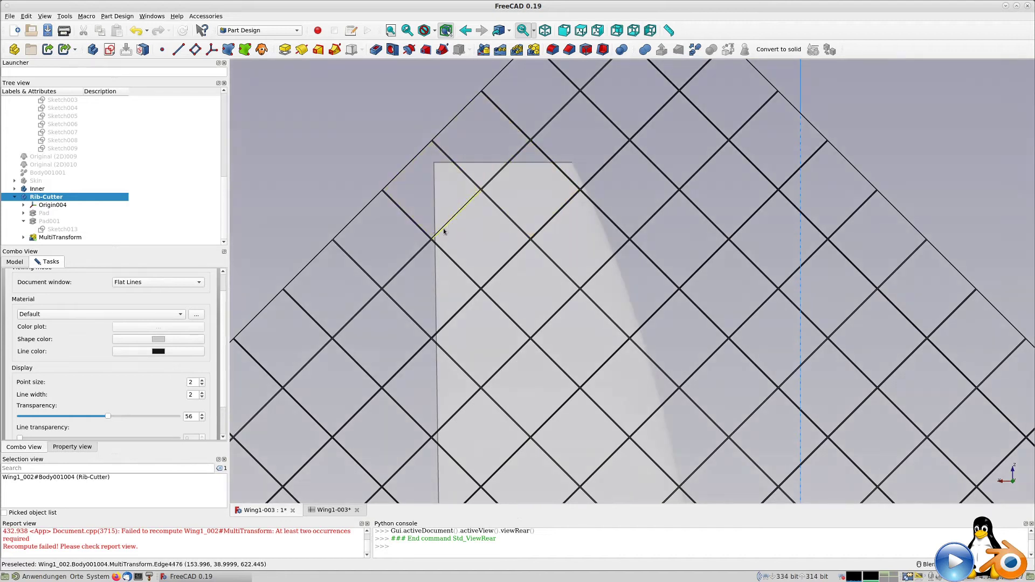
scroll(525, 258, "down", 8)
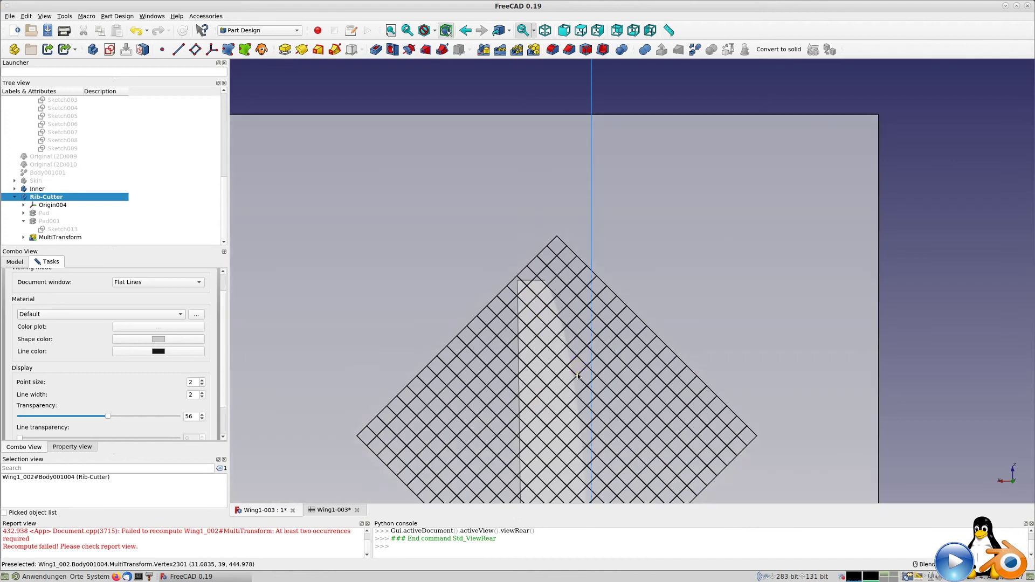
middle_click_drag(576, 158, 512, 72)
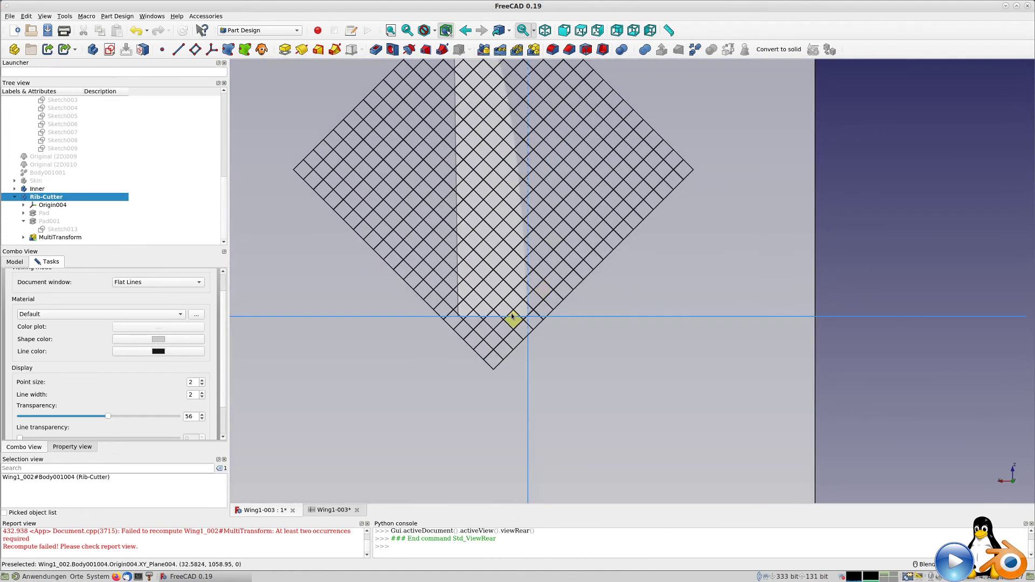
scroll(512, 319, "up", 6)
middle_click_drag(402, 347, 526, 323)
scroll(526, 322, "up", 4)
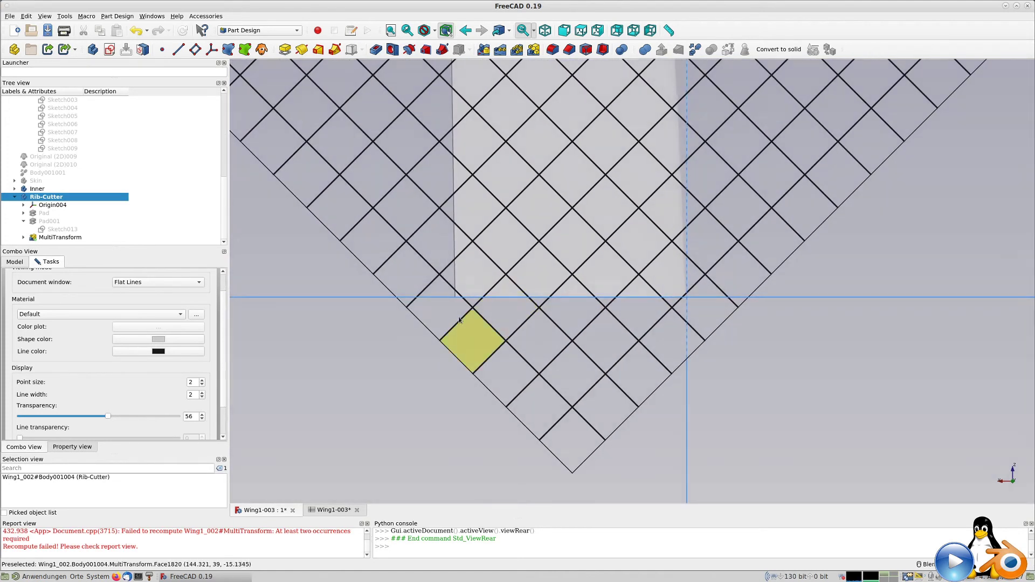
scroll(458, 317, "down", 3)
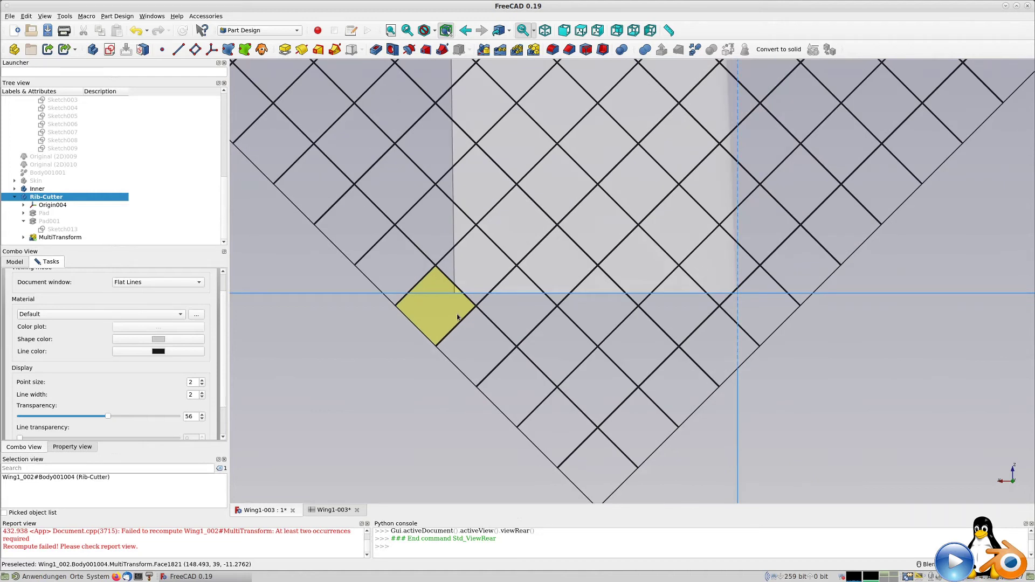
Close the display properties and create a new sketch on the large flat base face of the Rib-Cutter's MultiTransform
scroll(223, 284, "up", 2)
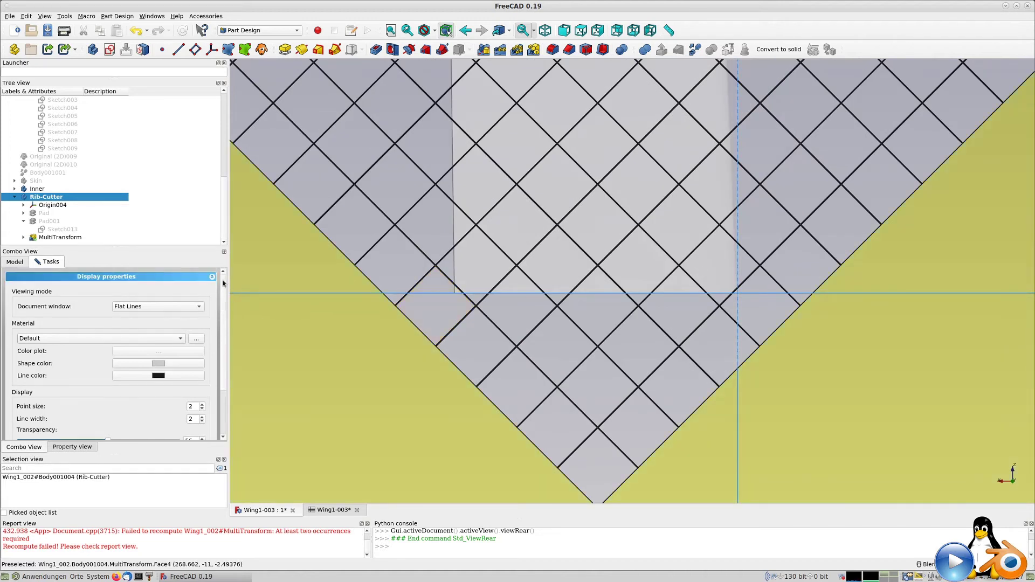
scroll(221, 351, "down", 3)
left_click(118, 426)
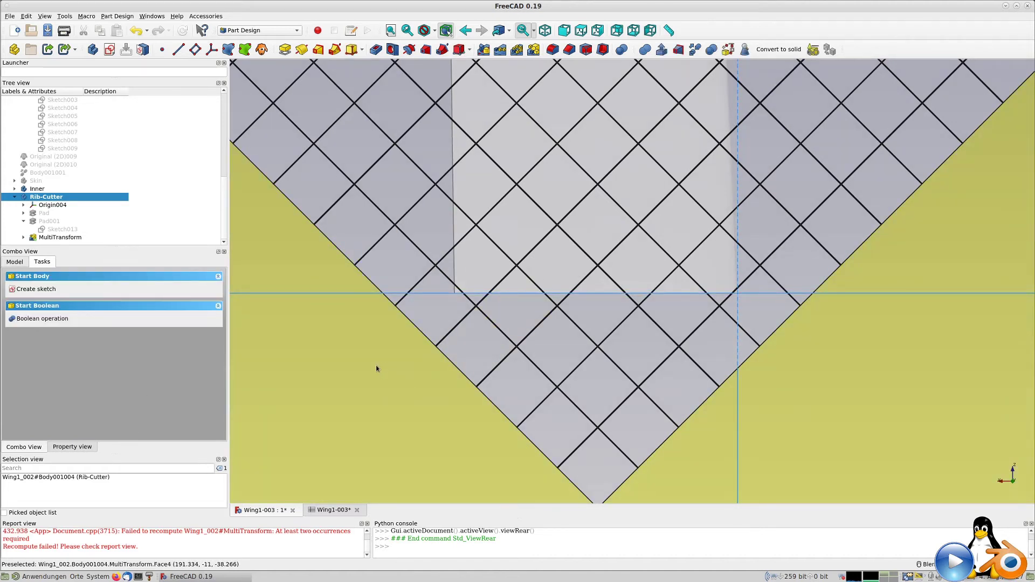
left_click(376, 369)
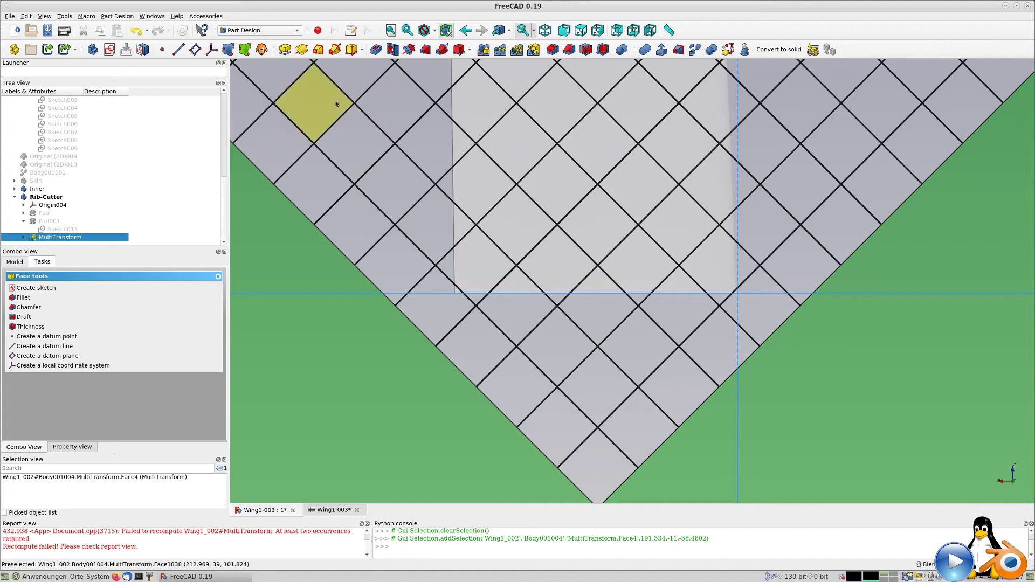
left_click(109, 49)
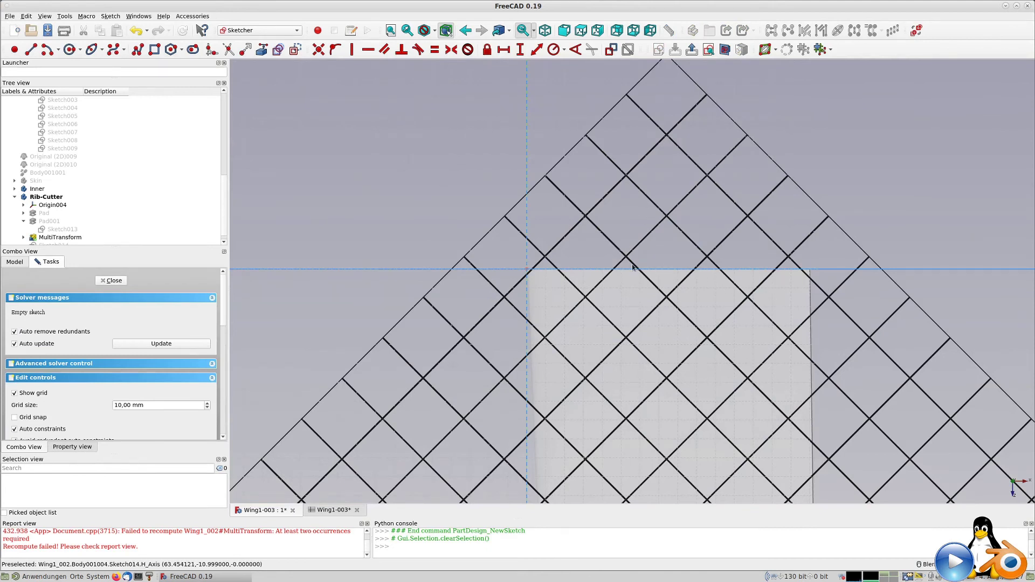
Try to outline the diagonal grid gap at the wing corner near the sketch origin with a narrow polyline about 7 mm long
scroll(631, 259, "up", 2)
scroll(487, 285, "up", 2)
scroll(419, 285, "up", 2)
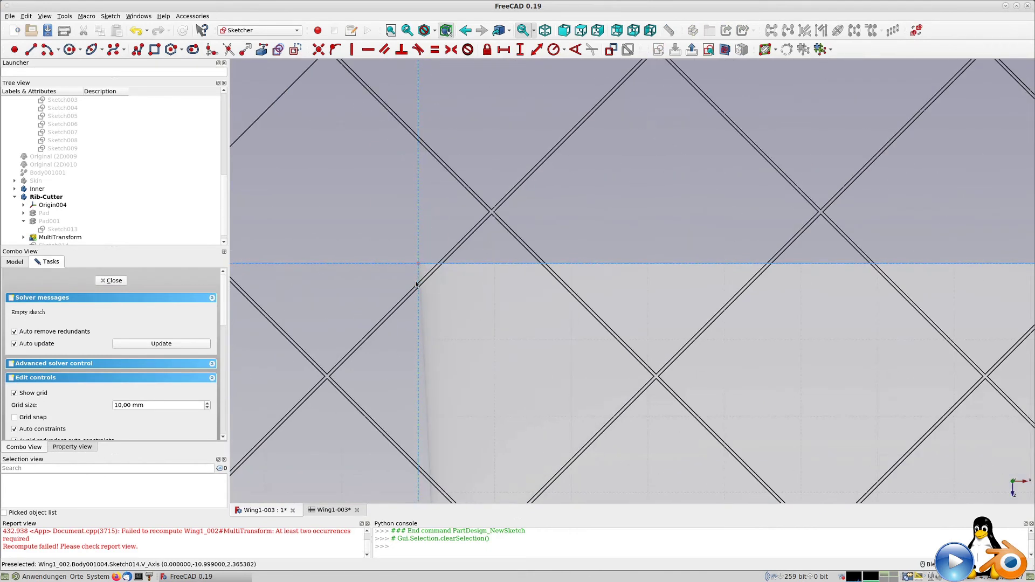
scroll(513, 279, "up", 2)
scroll(436, 280, "up", 2)
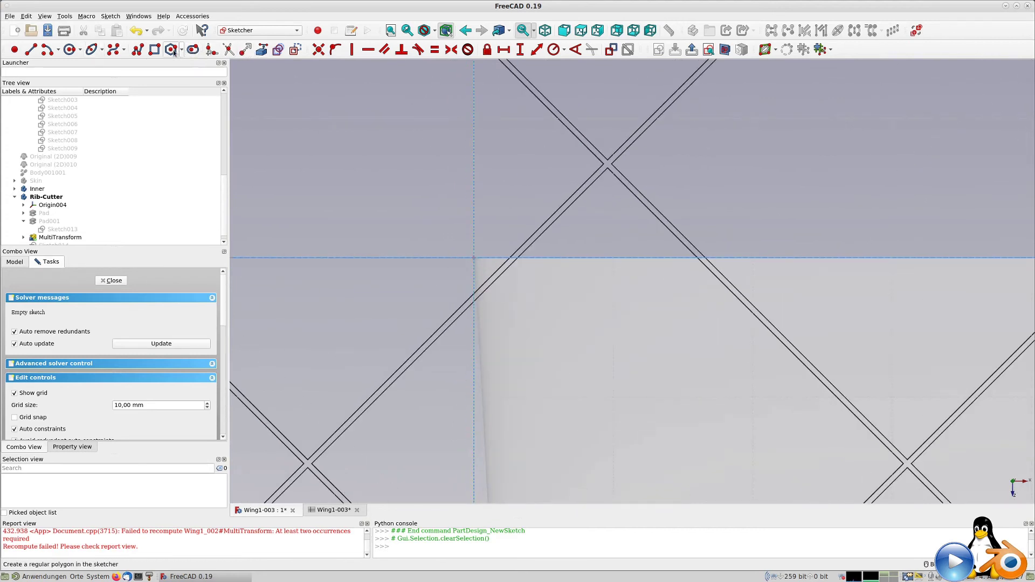
left_click(278, 50)
left_click(295, 49)
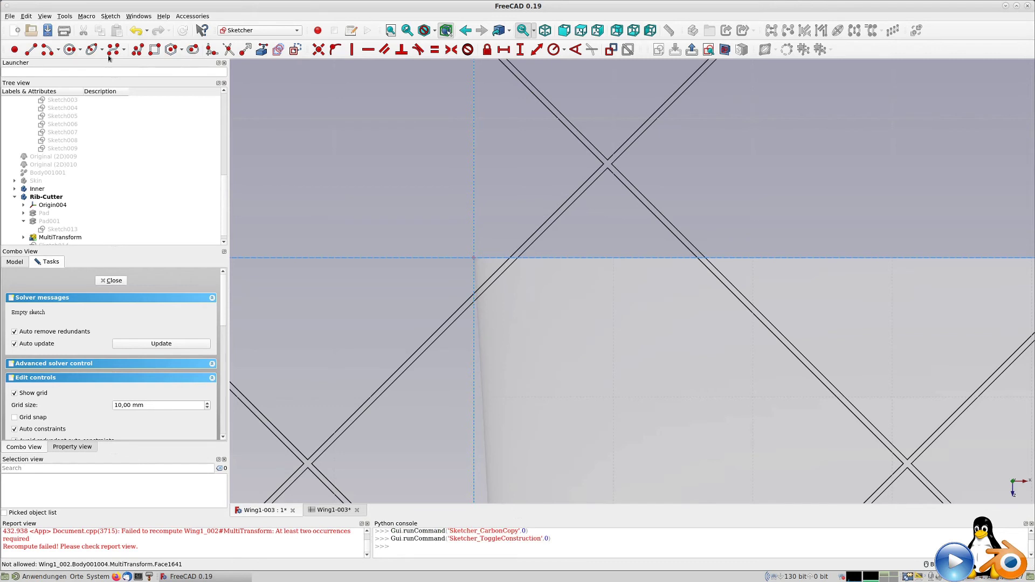
left_click(138, 51)
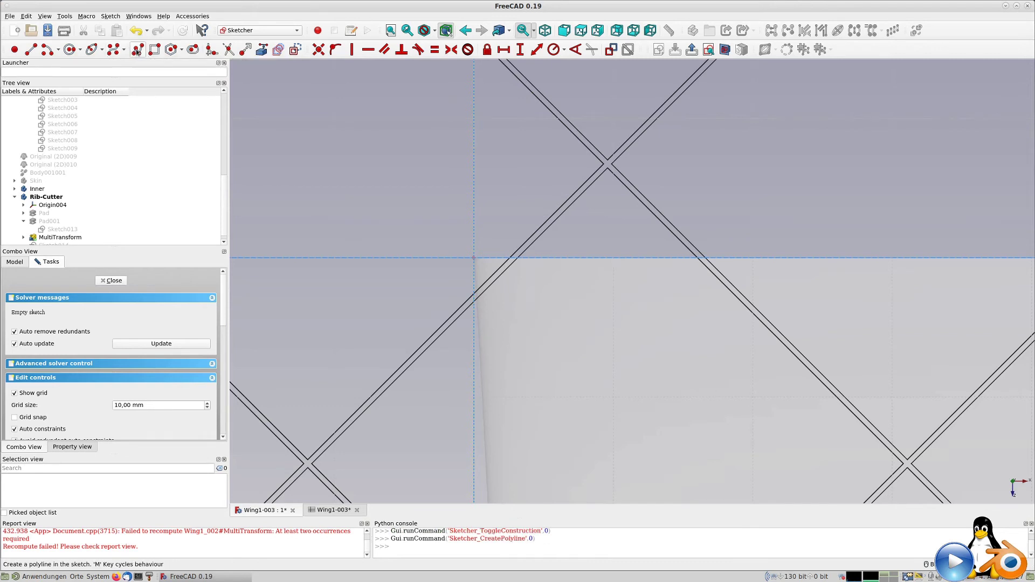
left_click(505, 246)
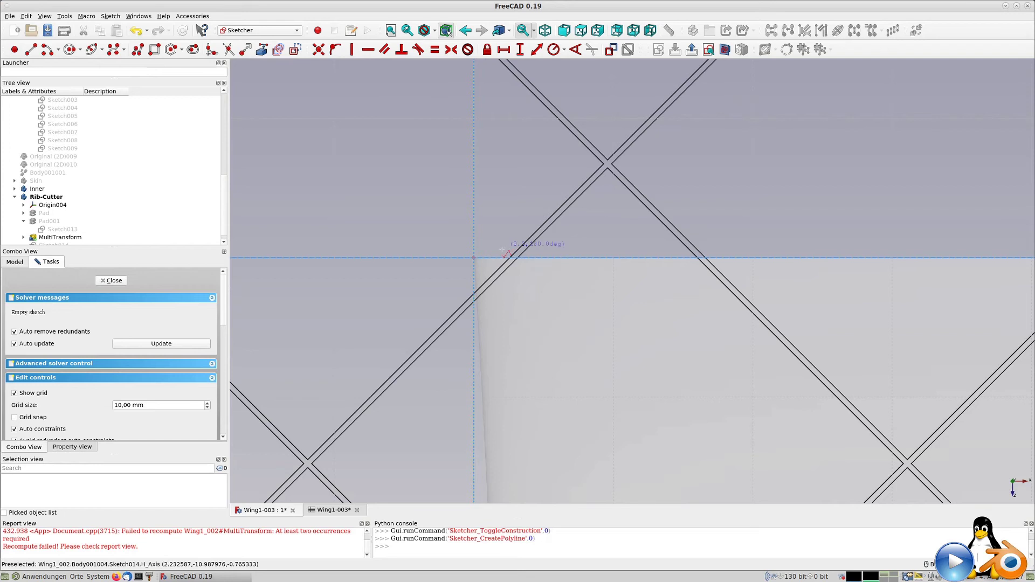
left_click(461, 289)
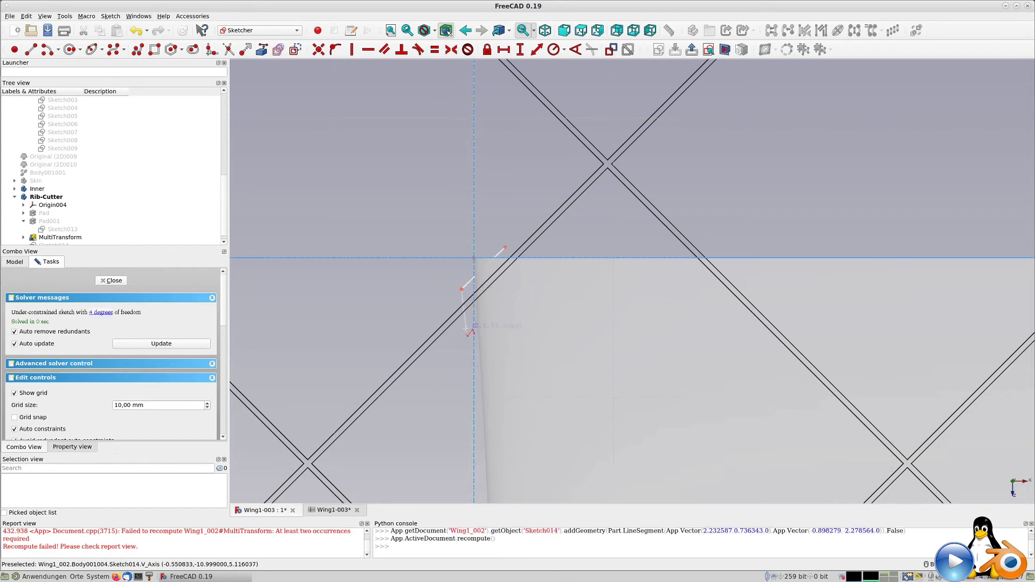
left_click(466, 322)
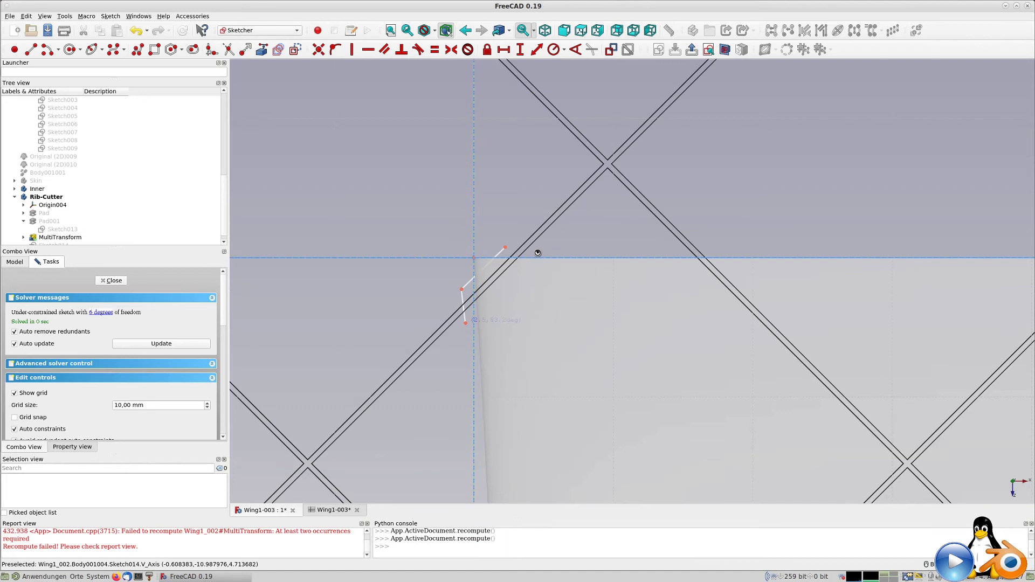
left_click(537, 252)
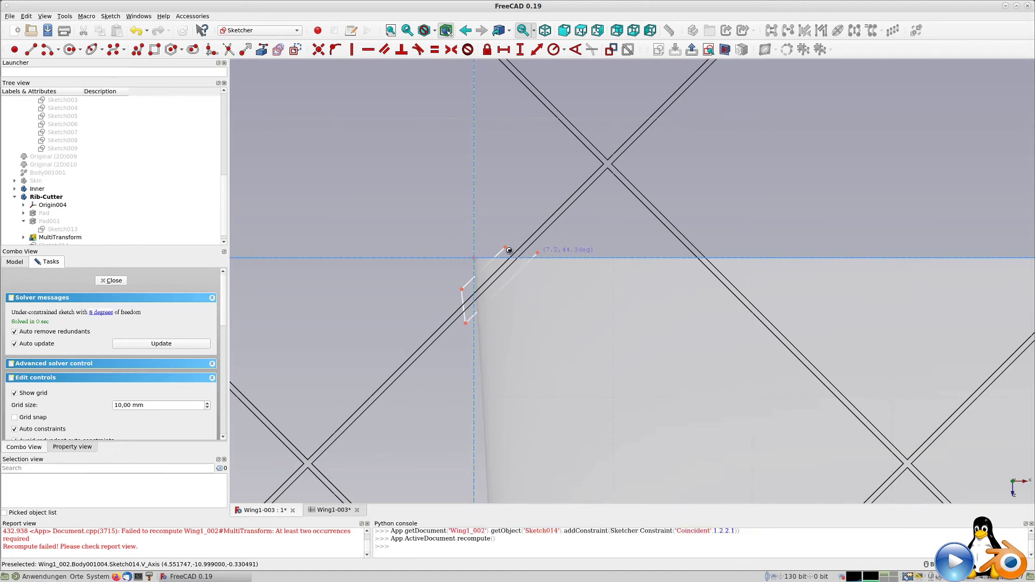
left_click(506, 248)
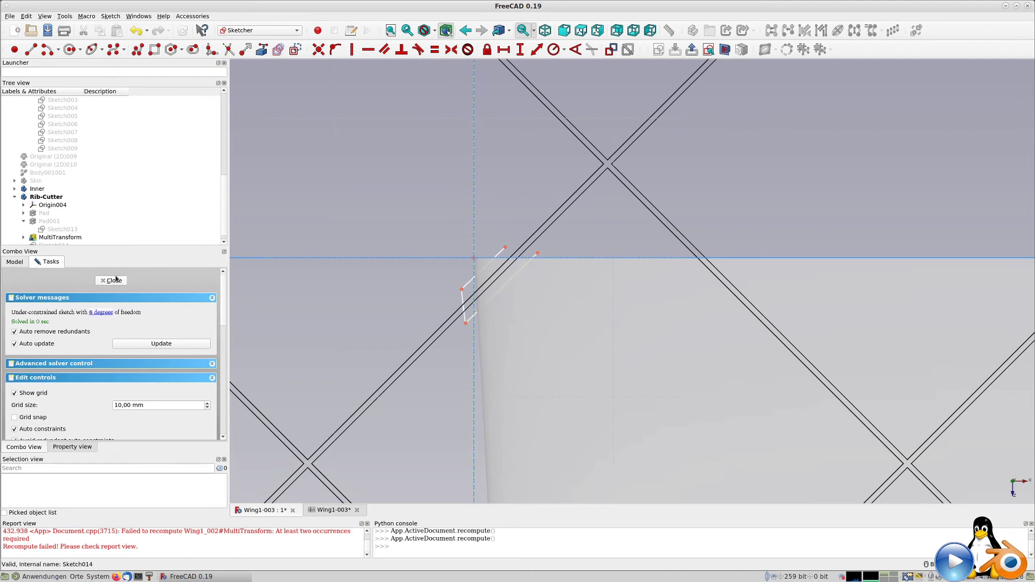
Close the sketch and delete it from the Rib-Cutter body
key("Escape")
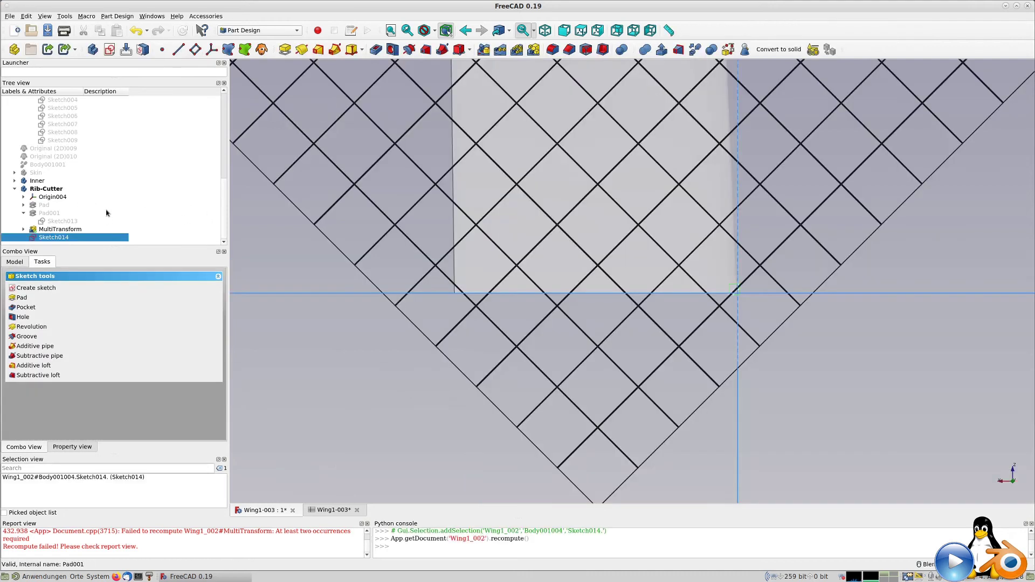
left_click(46, 238)
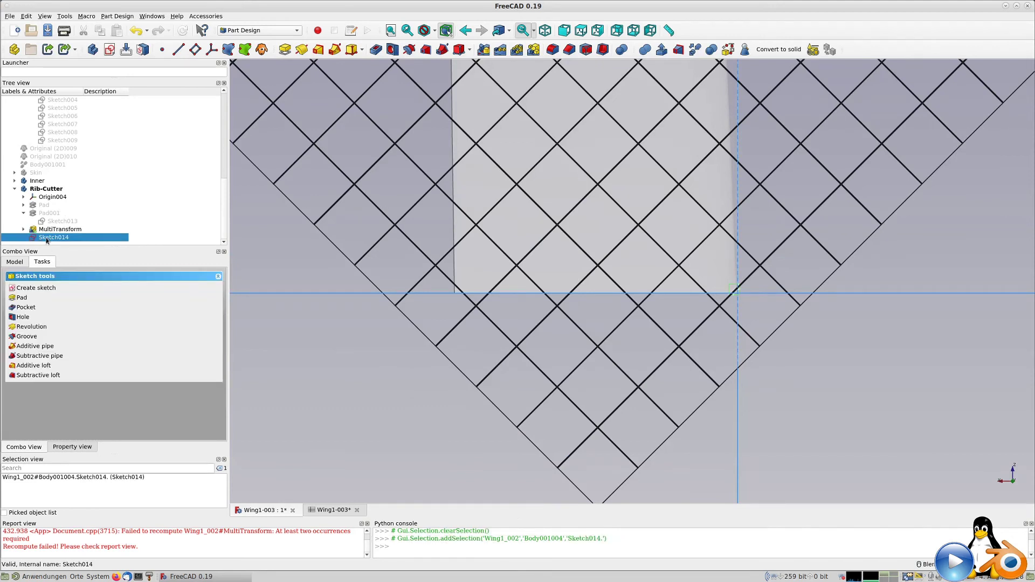
key("Delete")
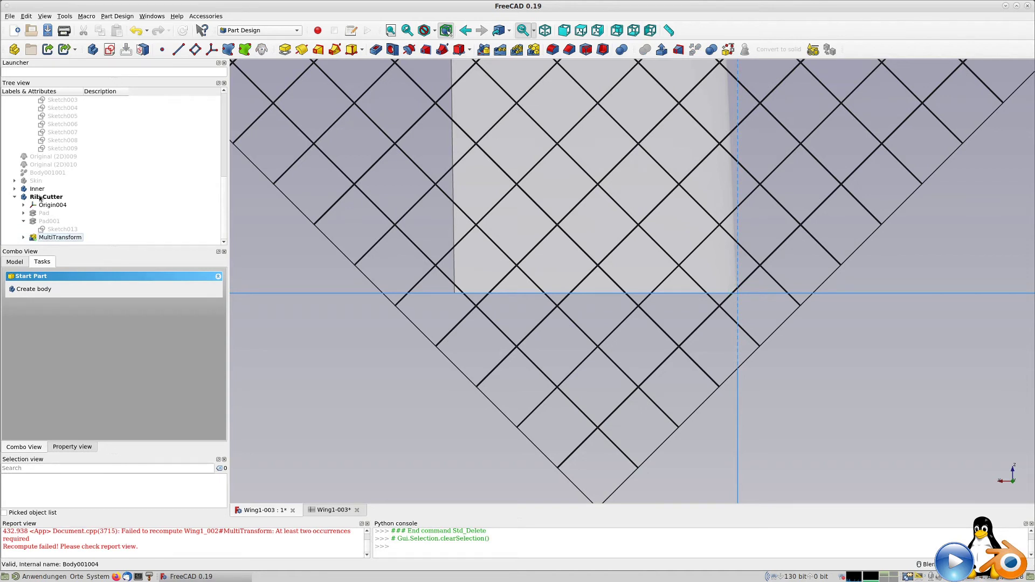
left_click(93, 49)
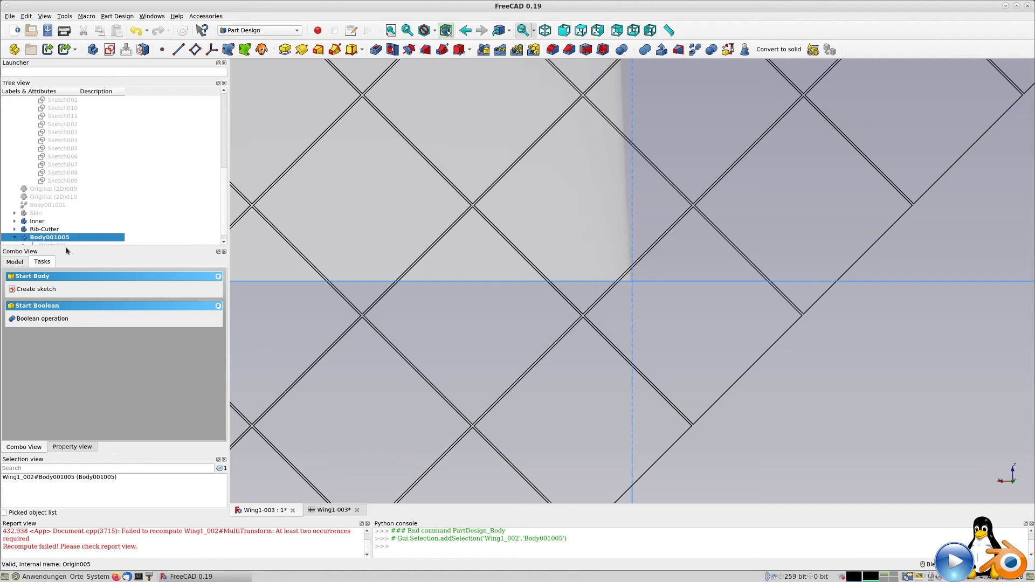
left_click(44, 230)
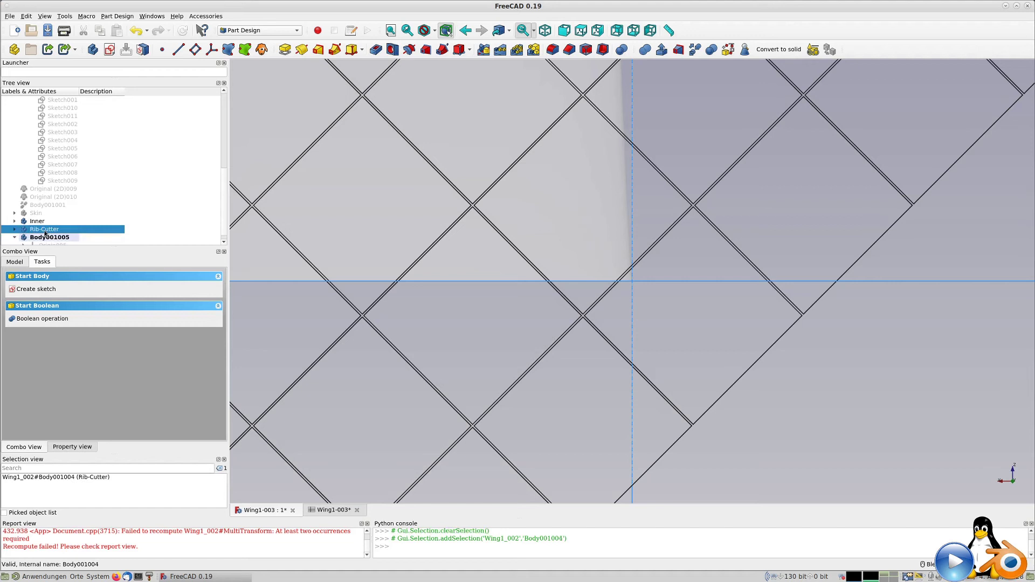
double_click(46, 231)
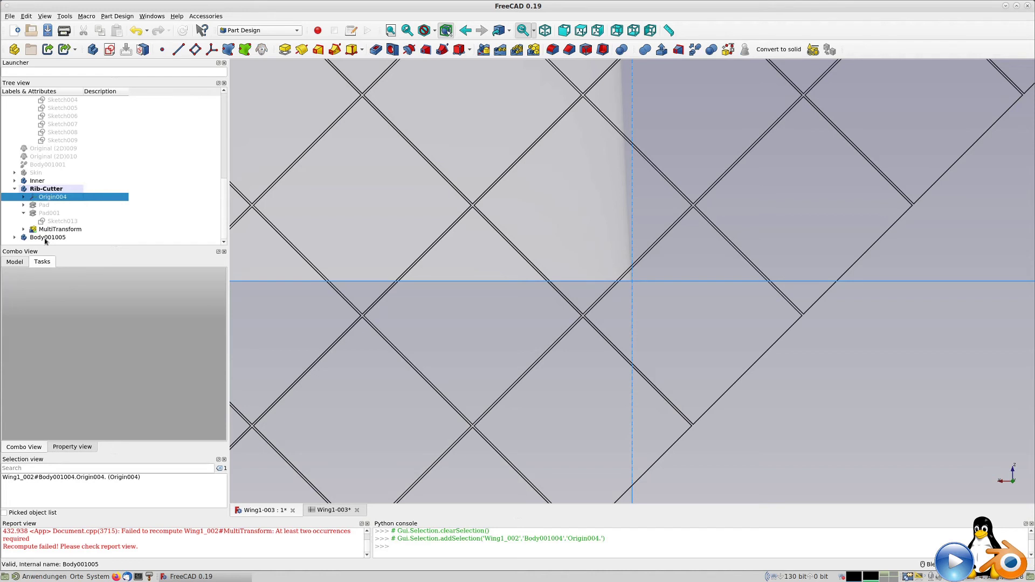
left_click(47, 239)
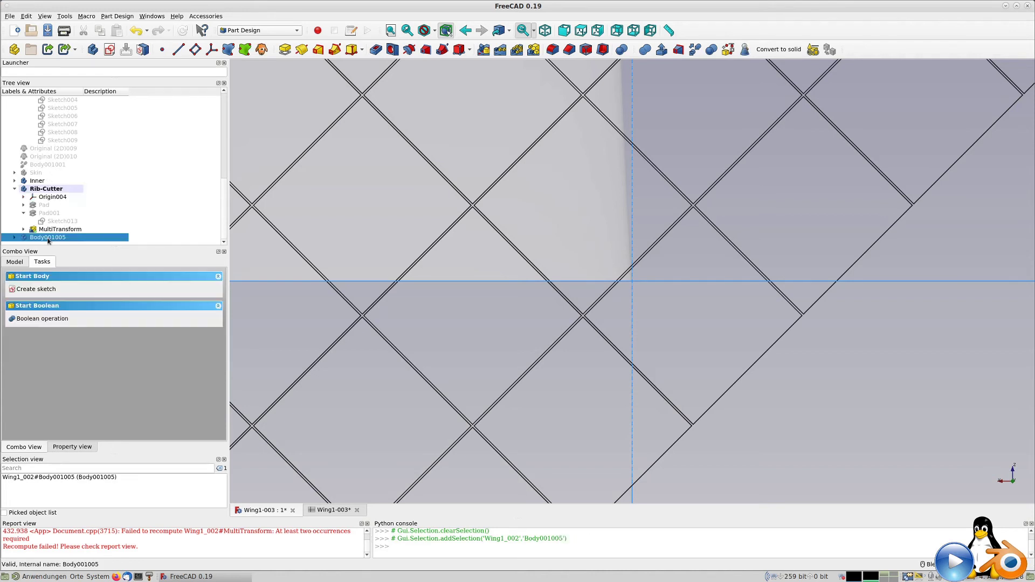
key("Delete")
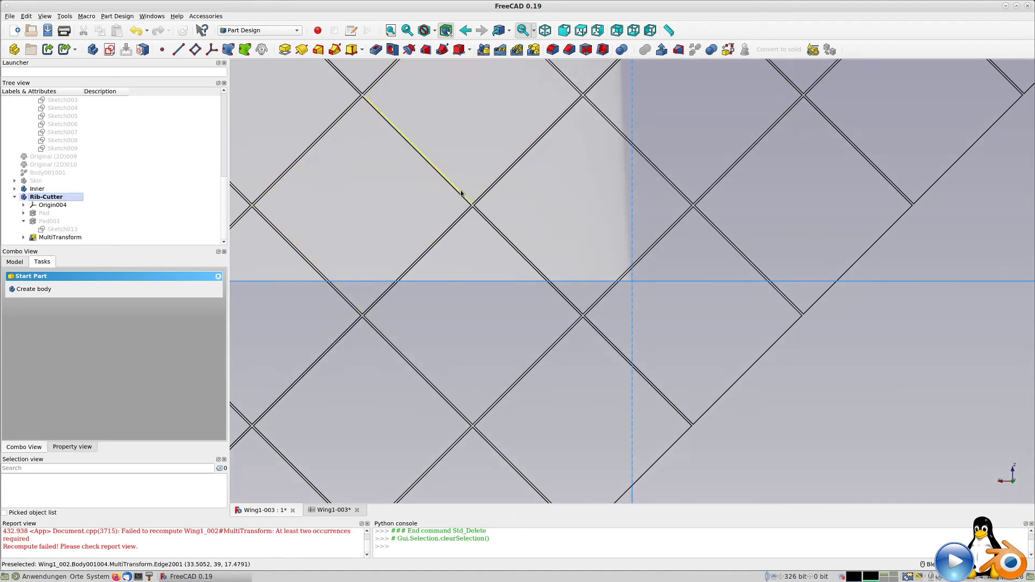
Create a new sketch on the large flat base face of the Rib-Cutter's MultiTransform
scroll(410, 204, "down", 2)
middle_click_drag(406, 204, 313, 215)
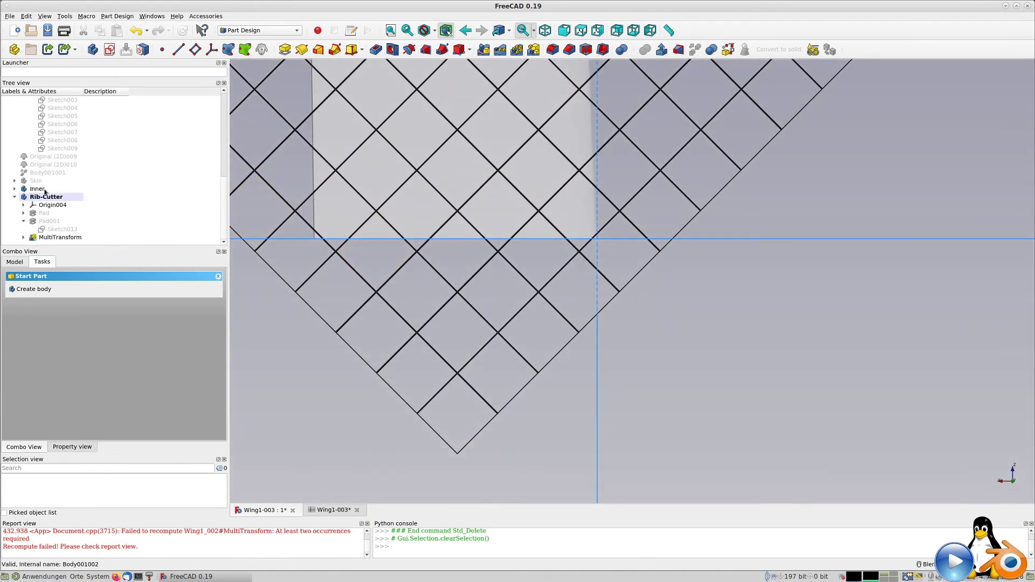
left_click(279, 321)
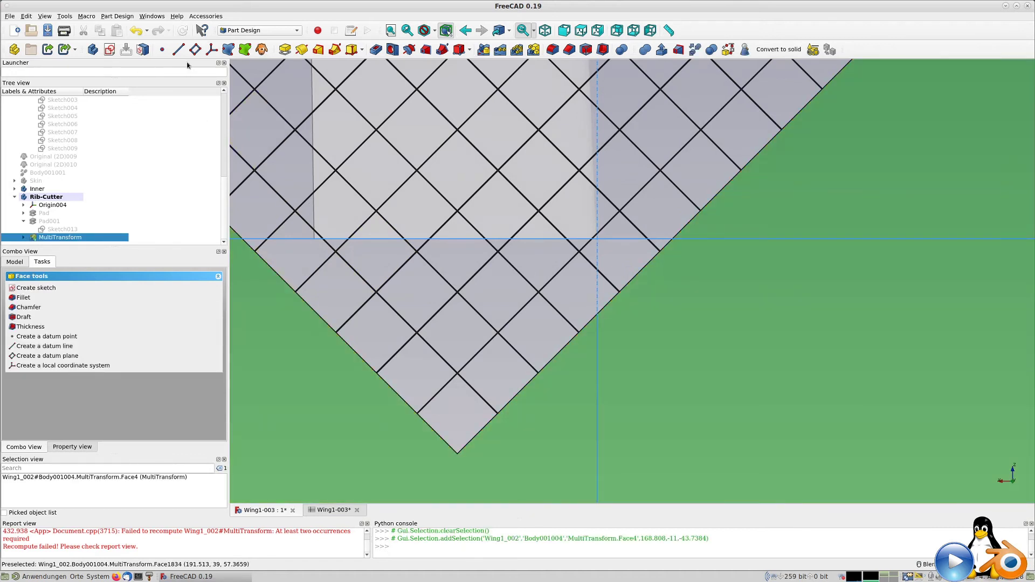
left_click(109, 49)
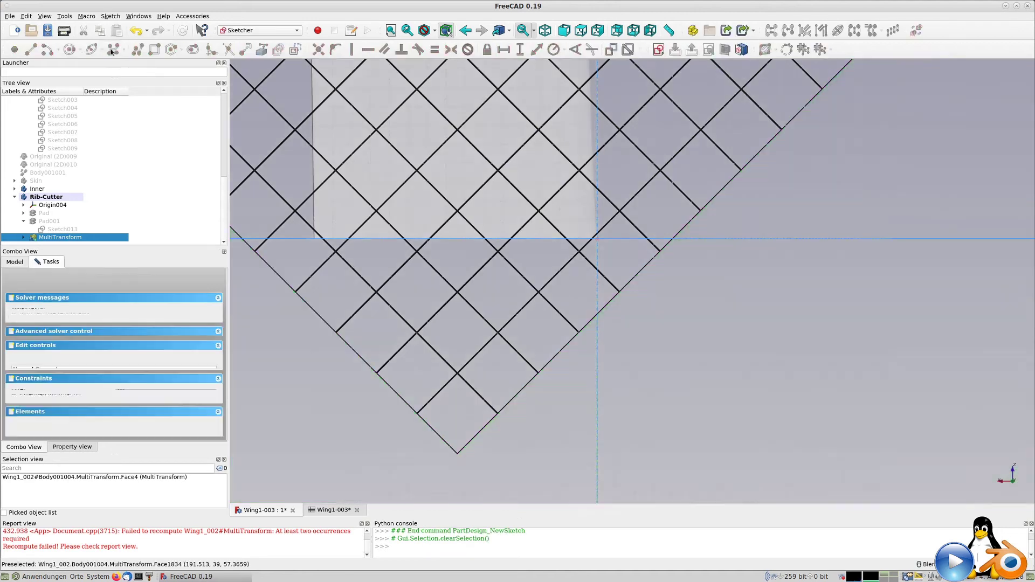
Draw a closed four-sided polyline around the diagonal grid gap where it cuts the wing corner near the sketch origin
scroll(473, 162, "up", 3)
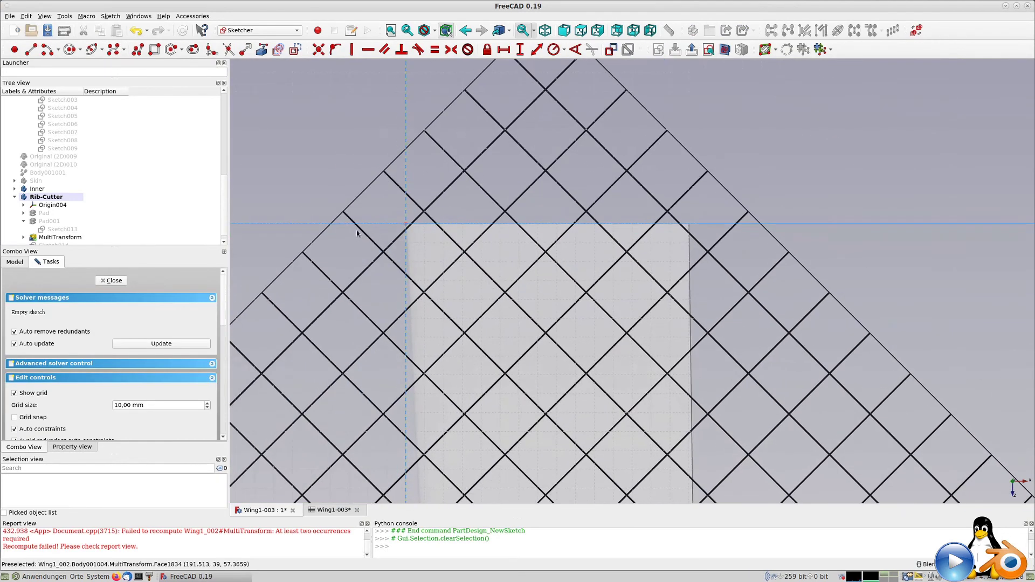
scroll(467, 222, "up", 4)
scroll(446, 216, "up", 4)
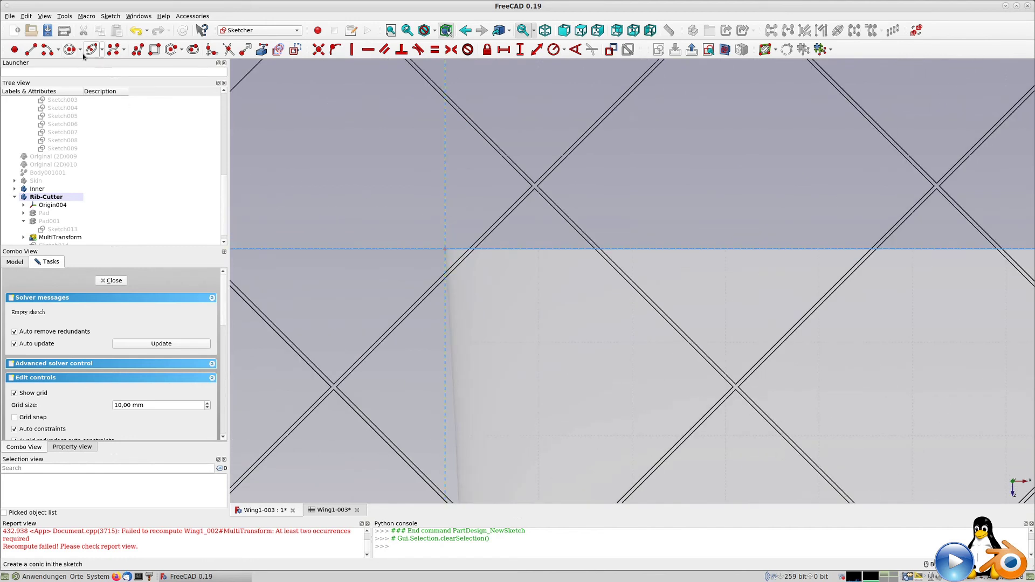
left_click(138, 52)
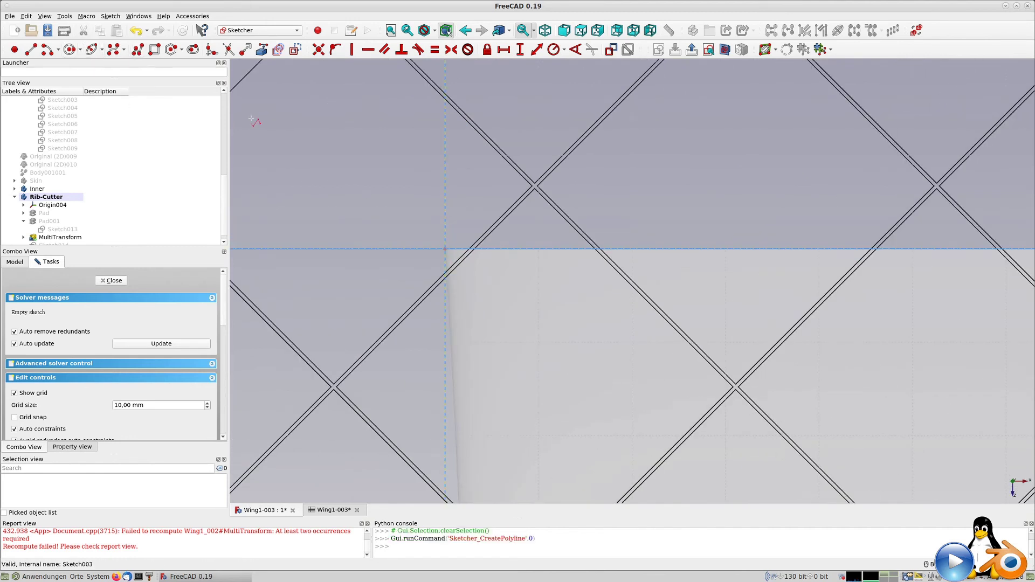
left_click(468, 241)
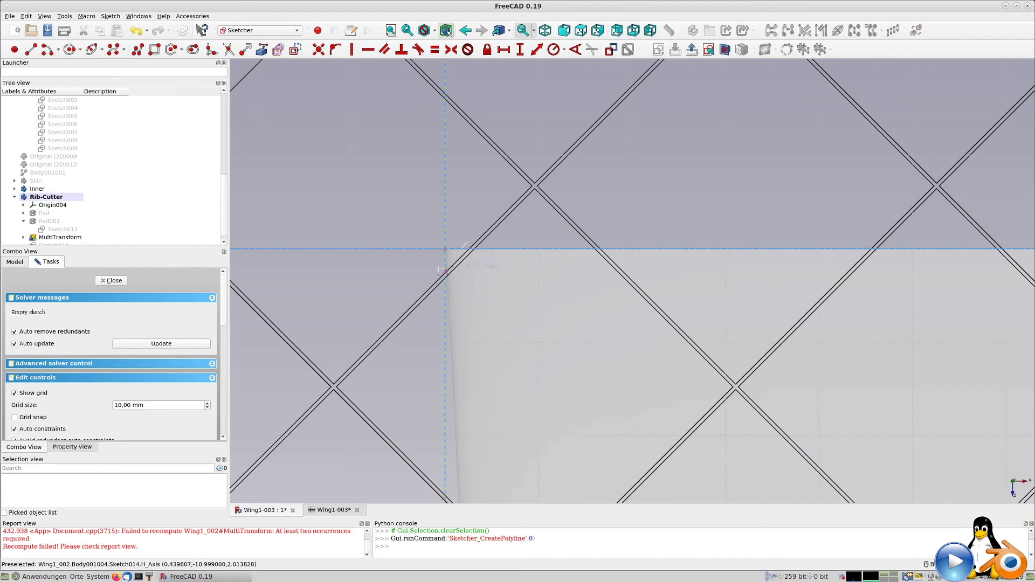
left_click(435, 268)
left_click(440, 300)
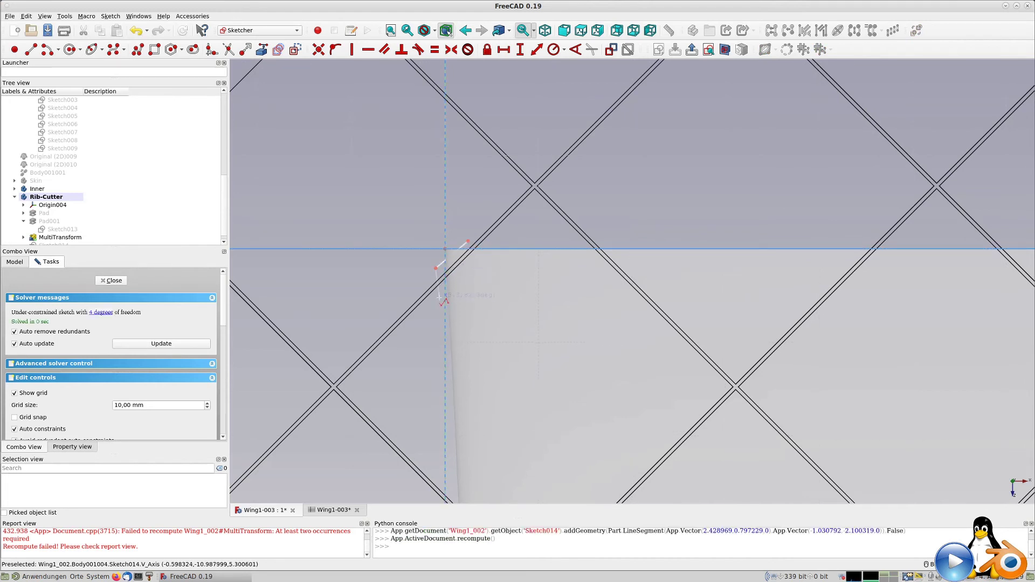
left_click(493, 245)
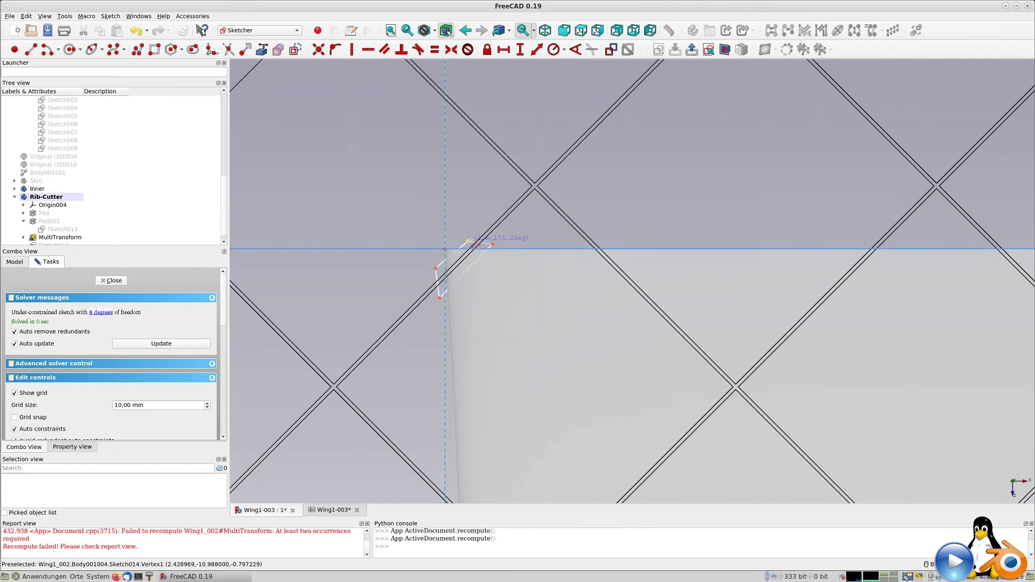
left_click(468, 241)
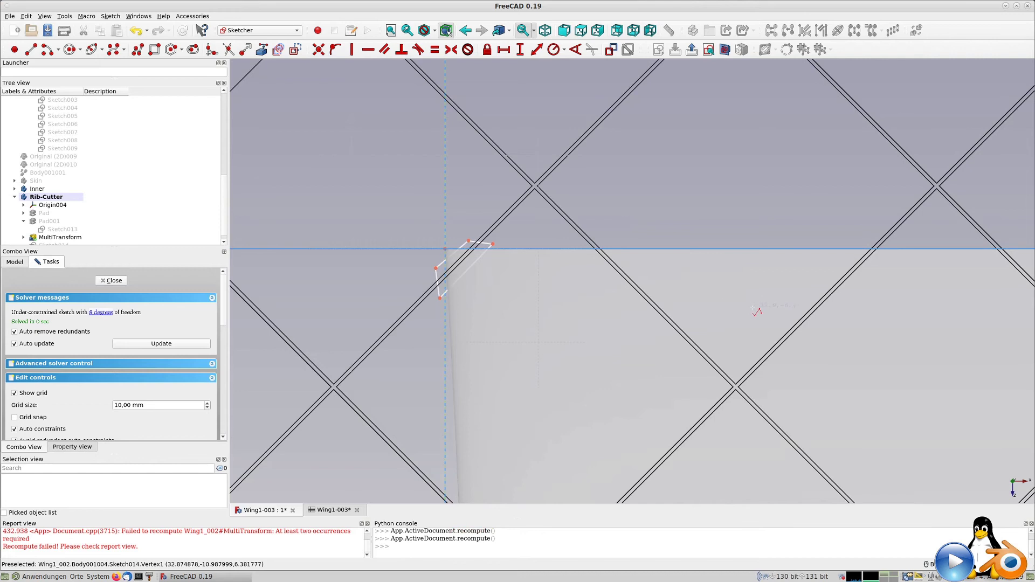
Draw a closed four-sided polyline about 9 mm long around the grid gap at the wing end's opposite corner, and close the sketch
scroll(755, 306, "down", 4)
scroll(545, 353, "up", 2)
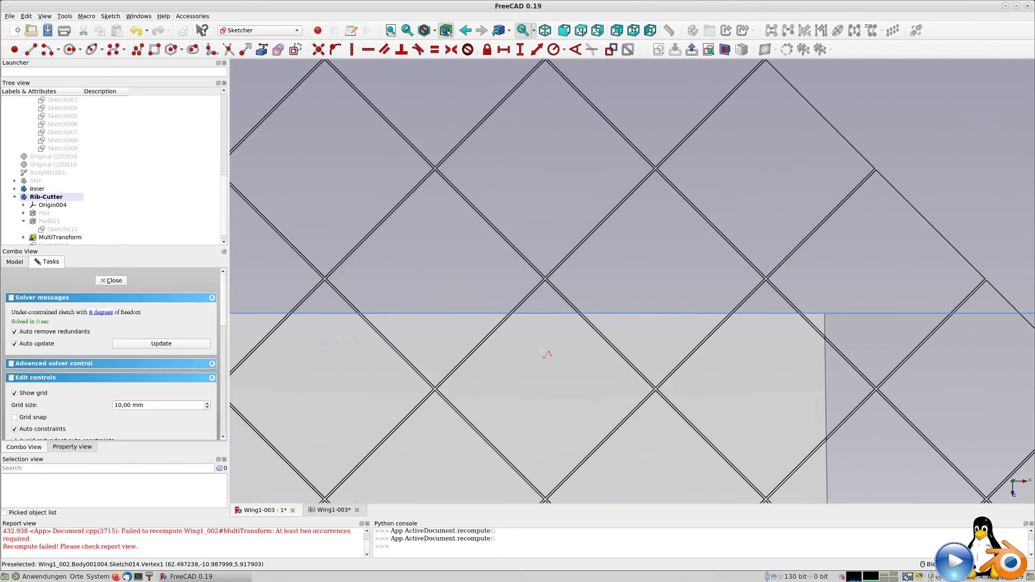
scroll(645, 357, "up", 3)
scroll(624, 326, "up", 2)
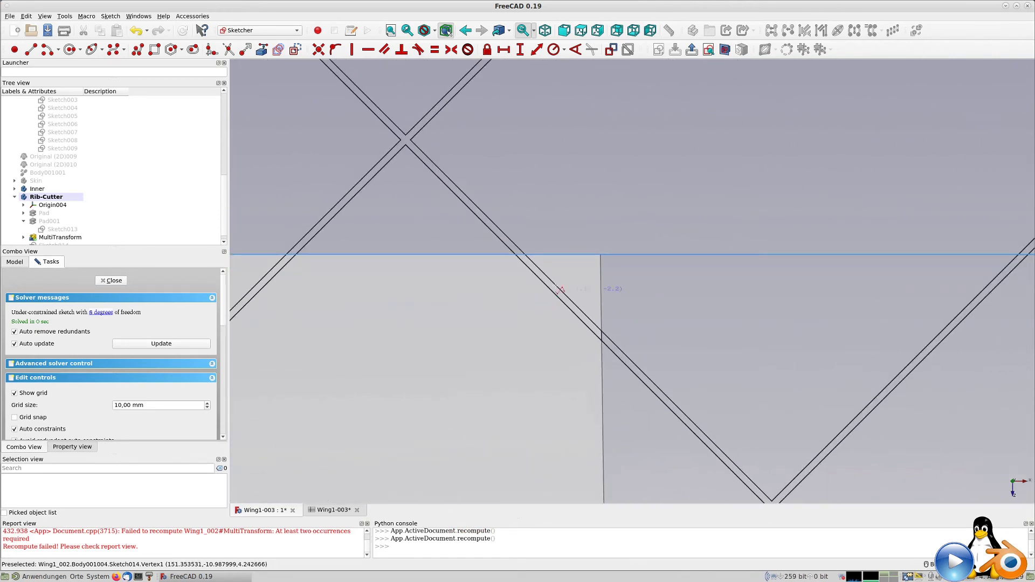
left_click(606, 355)
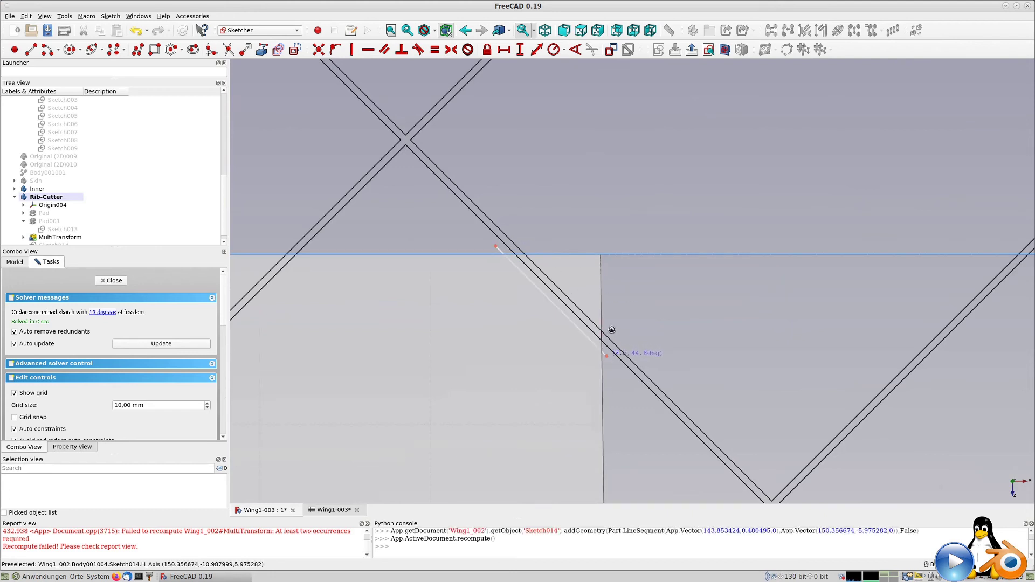
left_click(611, 329)
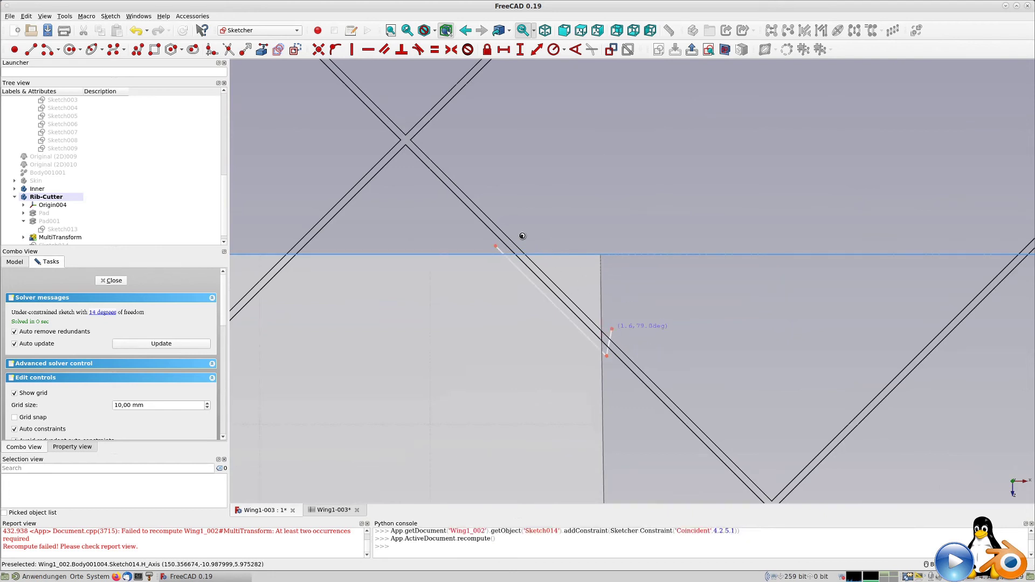
left_click(523, 239)
left_click(495, 247)
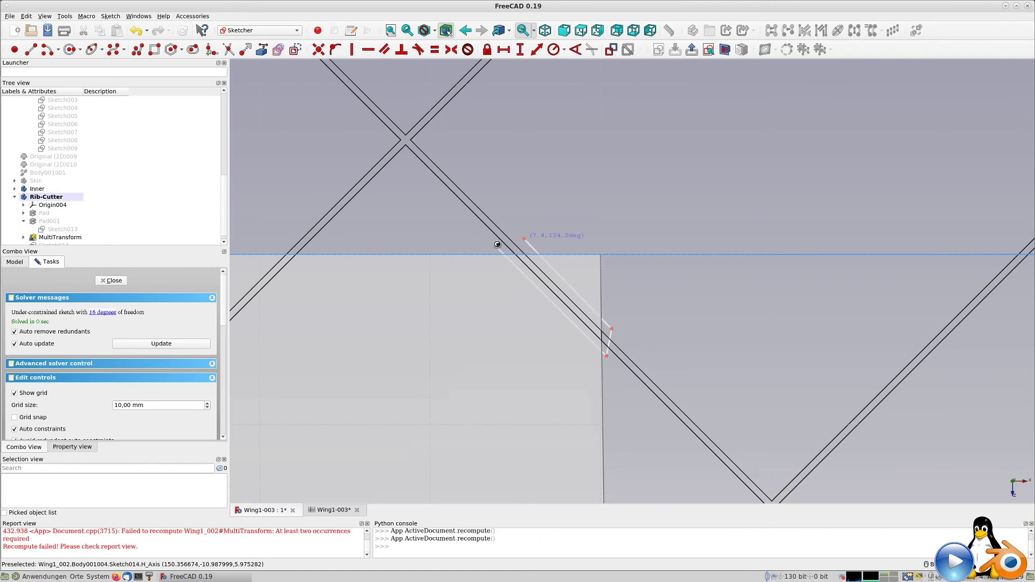
left_click(495, 245)
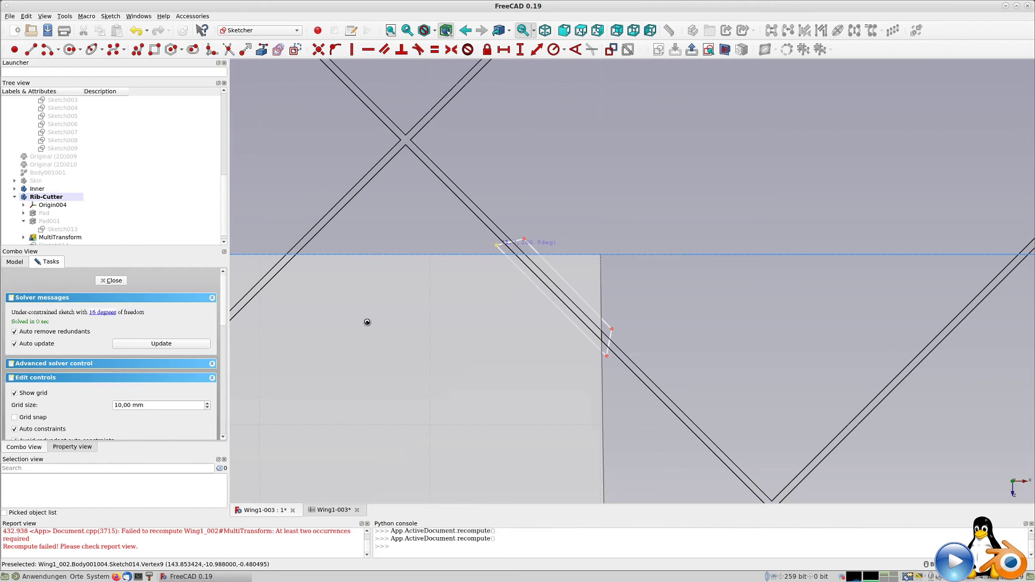
scroll(367, 322, "down", 5)
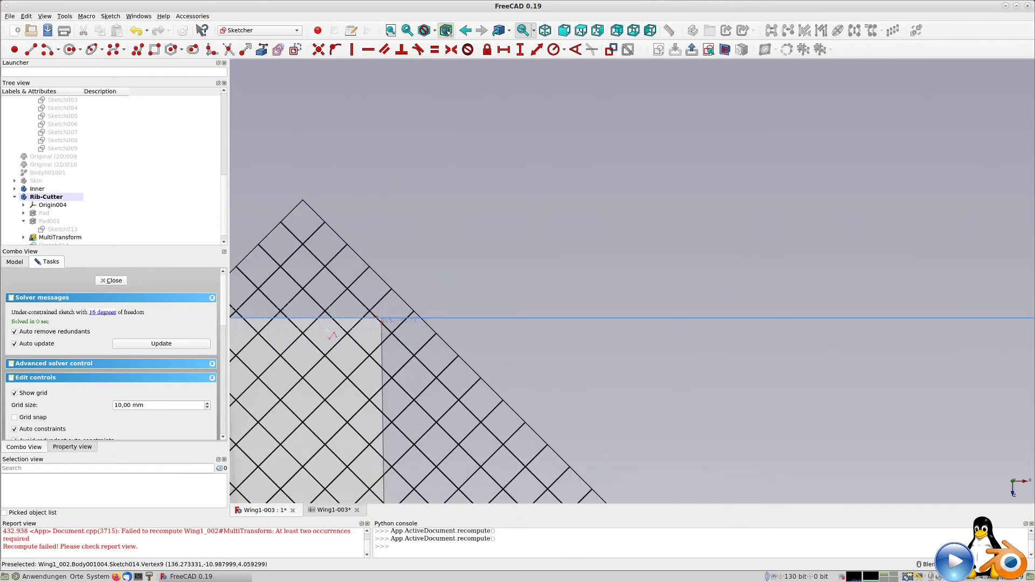
key("Escape")
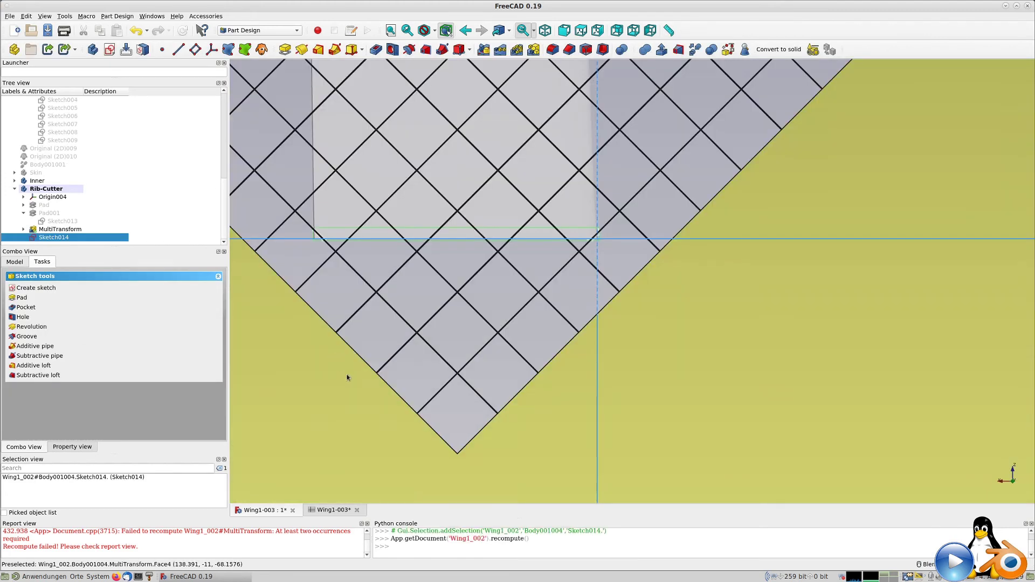
Create a pad from the corner-patch sketch in the Rib-Cutter body
mouse_move(457, 331)
middle_mouse_down()
mouse_move(513, 351)
mouse_move(536, 305)
mouse_move(749, 351)
mouse_move(756, 325)
middle_mouse_up()
scroll(323, 321, "up", 3)
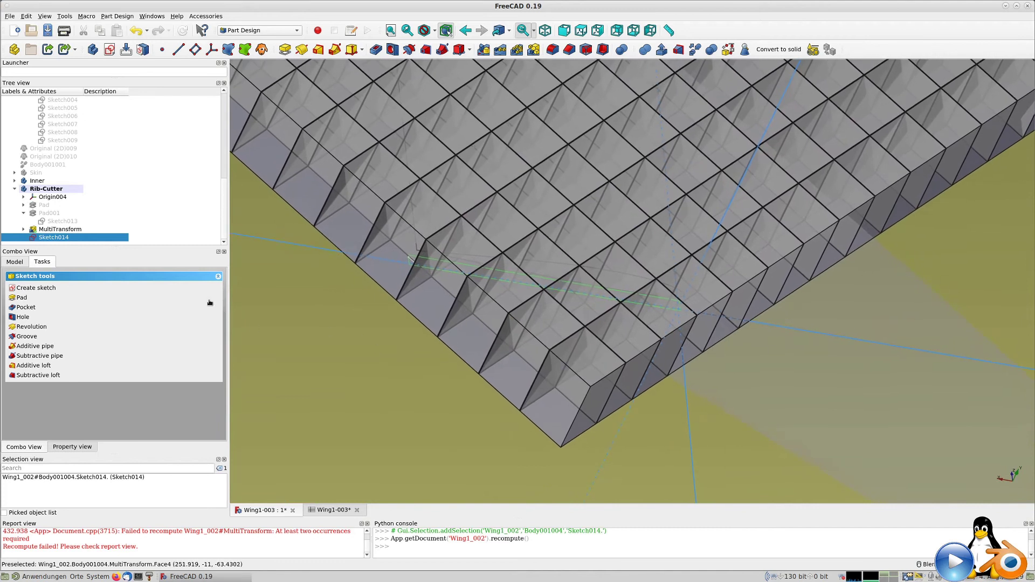
left_click(31, 295)
left_click(284, 50)
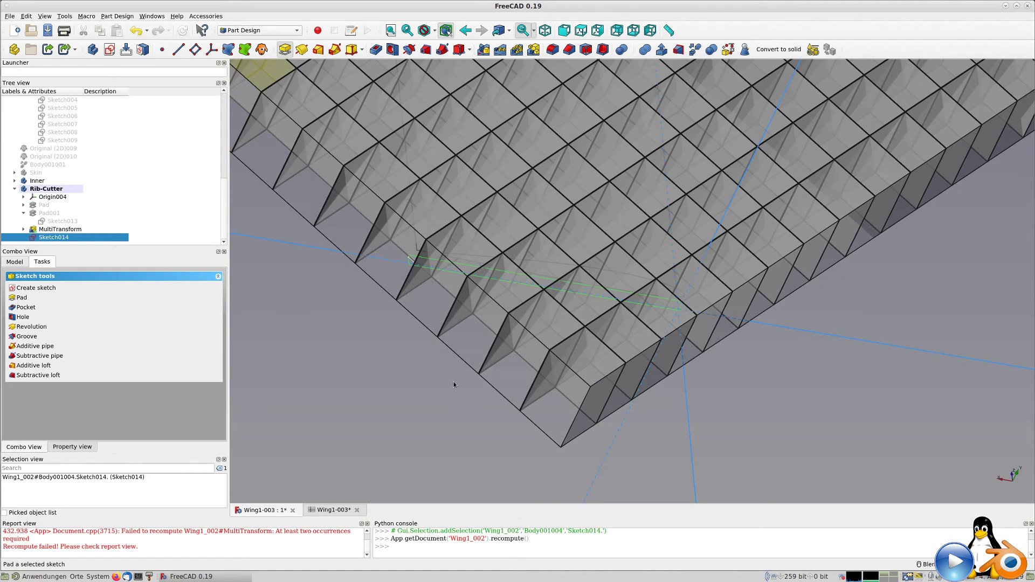
Examine the pad preview around the Rib-Cutter grid and the wing-end corners from several angles
scroll(635, 295, "down", 6)
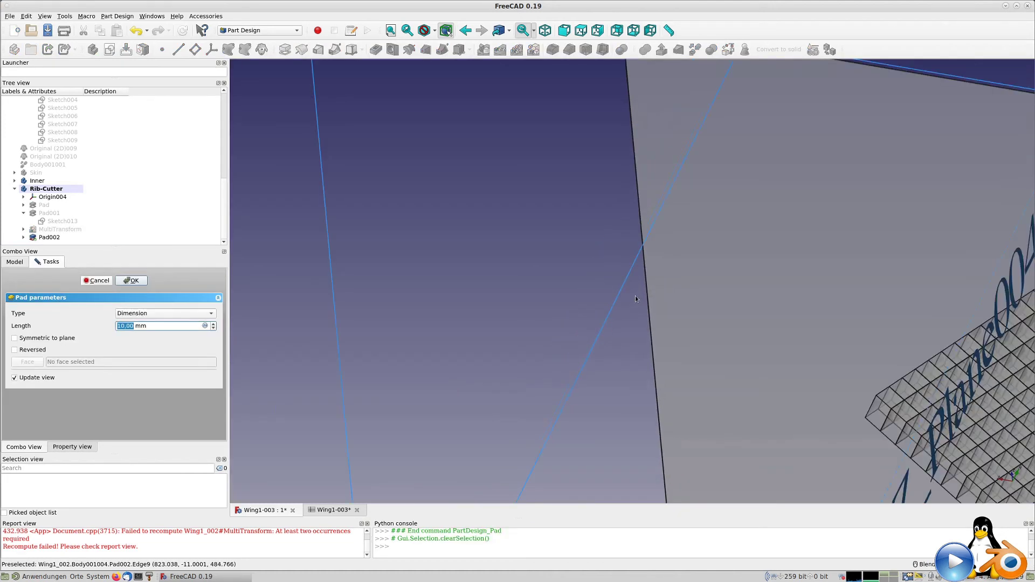
scroll(852, 365, "up", 6)
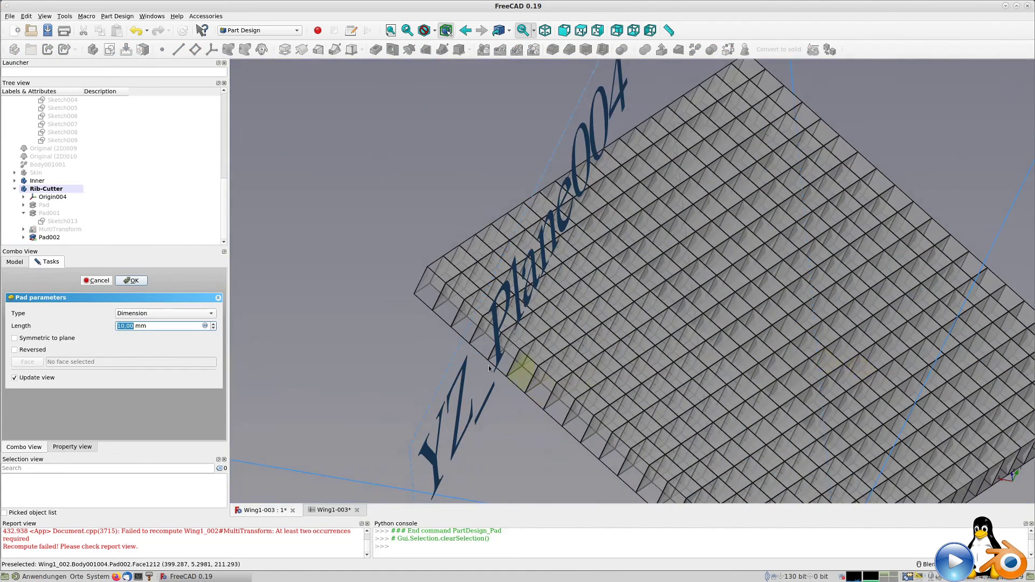
scroll(586, 413, "down", 6)
middle_click_drag(586, 413, 641, 478)
scroll(532, 398, "up", 4)
scroll(532, 398, "down", 5)
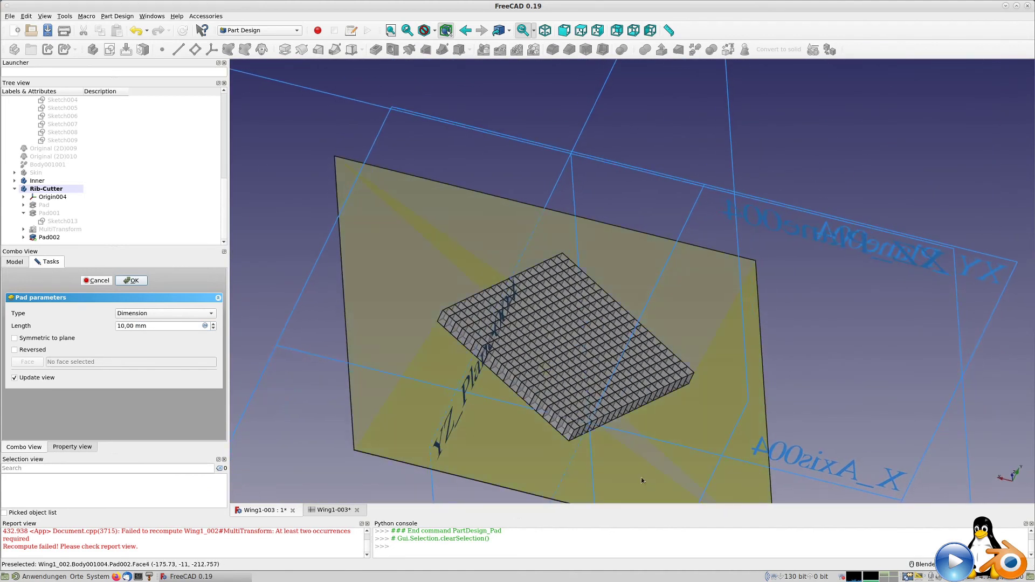
scroll(559, 405, "up", 6)
scroll(512, 384, "up", 5)
middle_click_drag(501, 380, 556, 335)
scroll(557, 335, "down", 3)
middle_click_drag(692, 257, 658, 284)
scroll(484, 341, "up", 3)
scroll(484, 340, "down", 3)
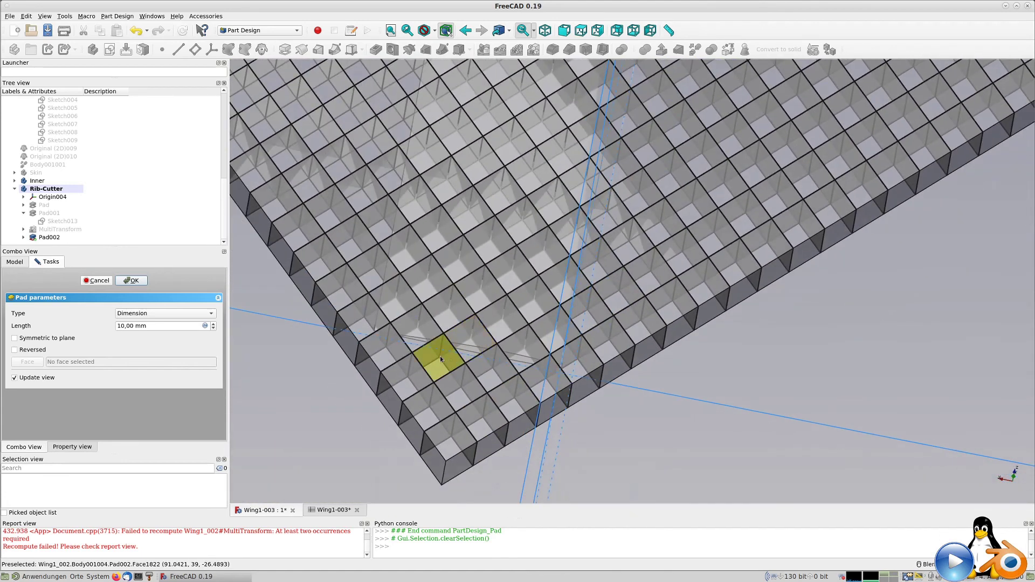
scroll(425, 357, "up", 2)
scroll(302, 341, "up", 2)
scroll(302, 341, "down", 2)
middle_click_drag(301, 341, 377, 351)
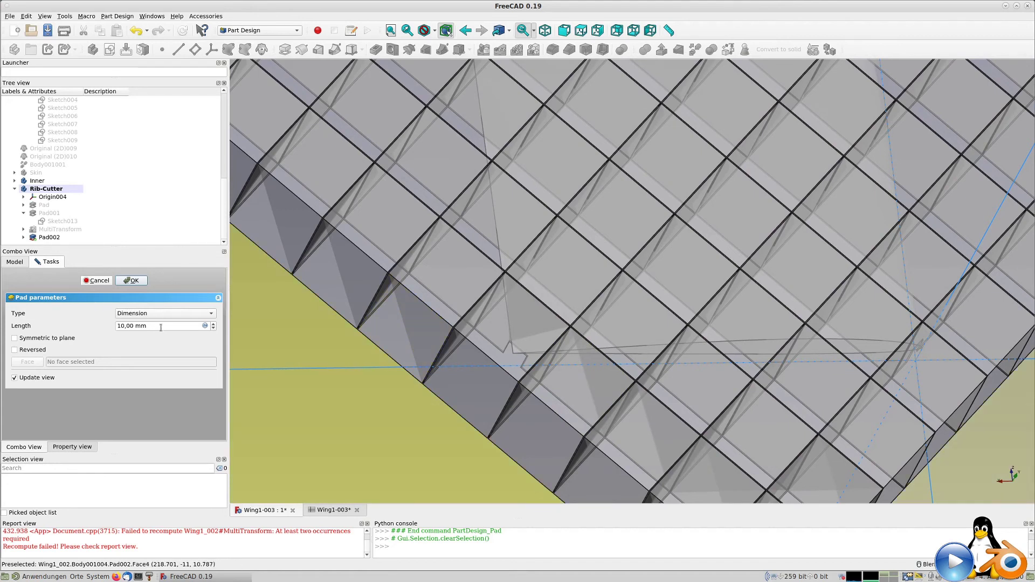
Set the corner-patch pad's length to 50 mm and confirm the pad
left_click_drag(160, 326, 44, 313)
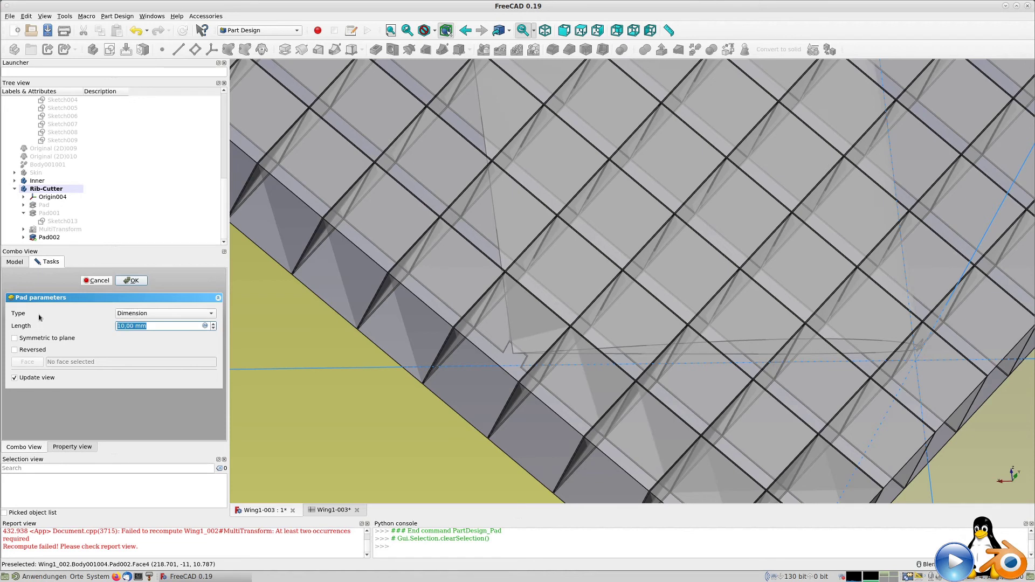
type("50")
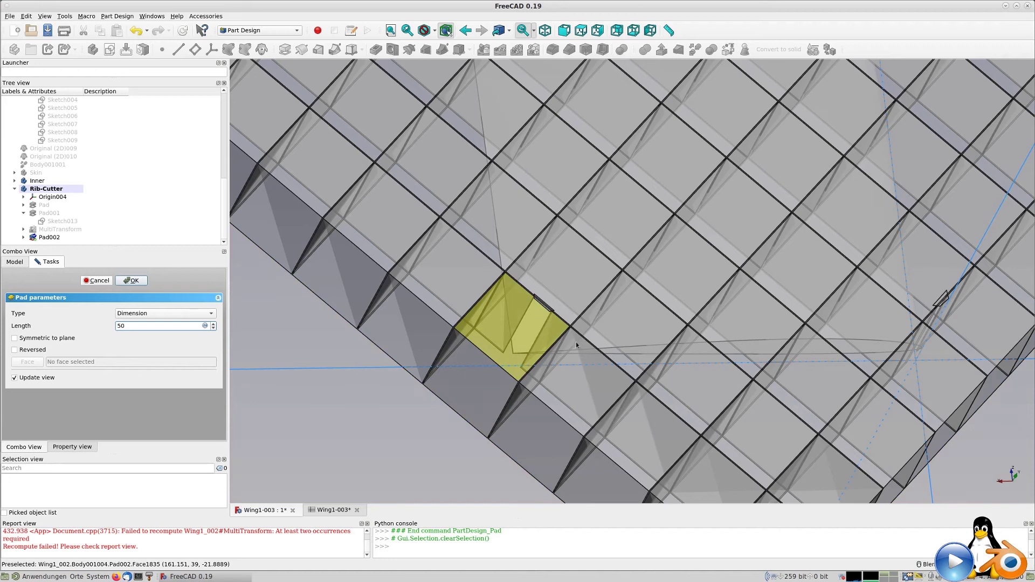
middle_click_drag(578, 343, 539, 355)
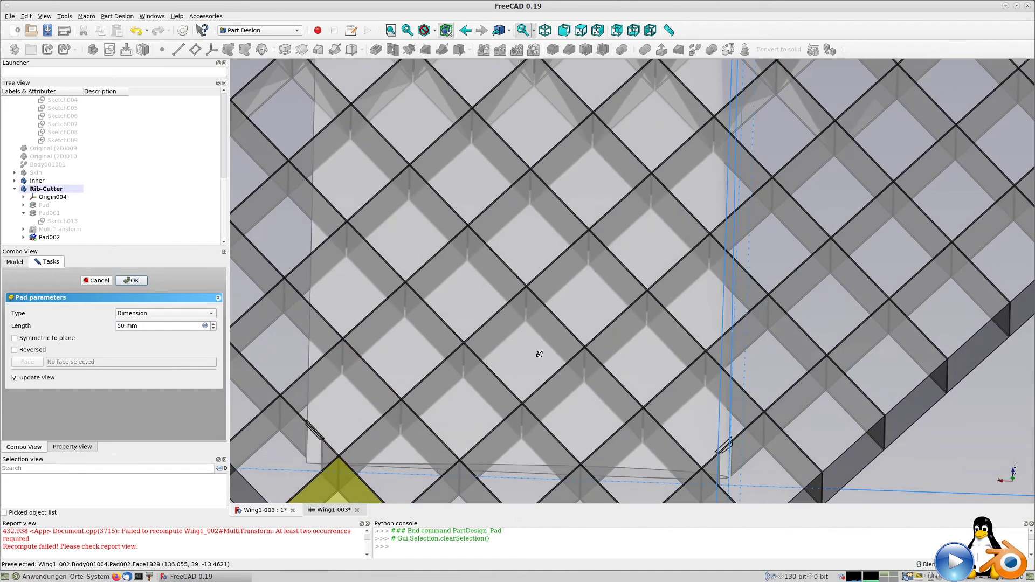
middle_click_drag(394, 378, 523, 333)
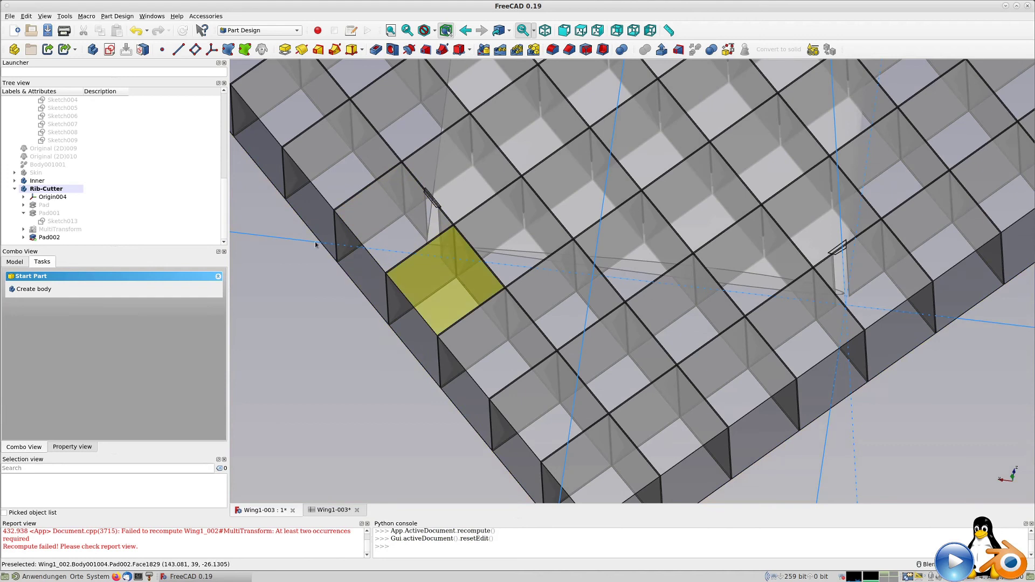
Make Inner the active body and clear the selection
left_click(15, 189)
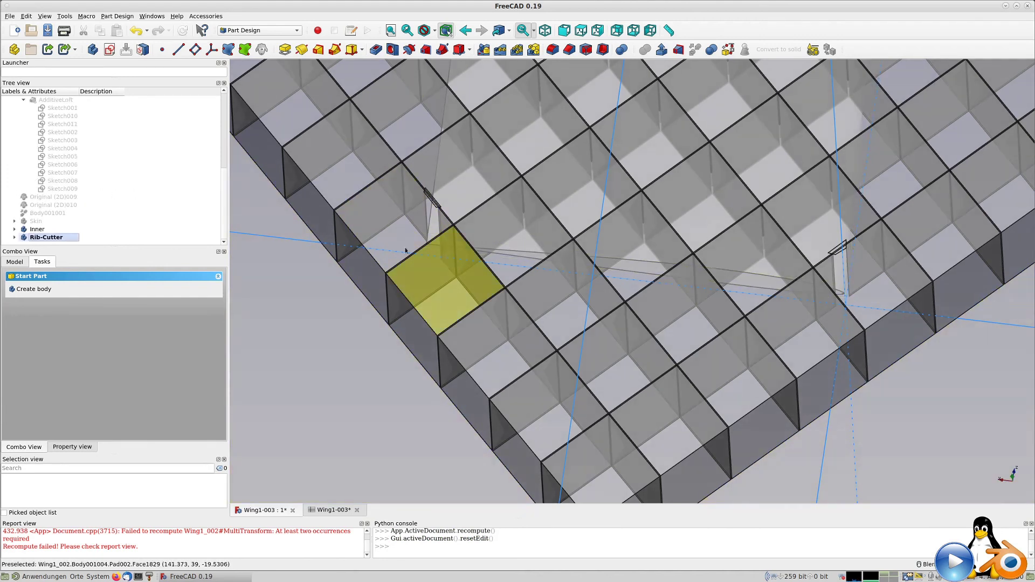
left_click(36, 230)
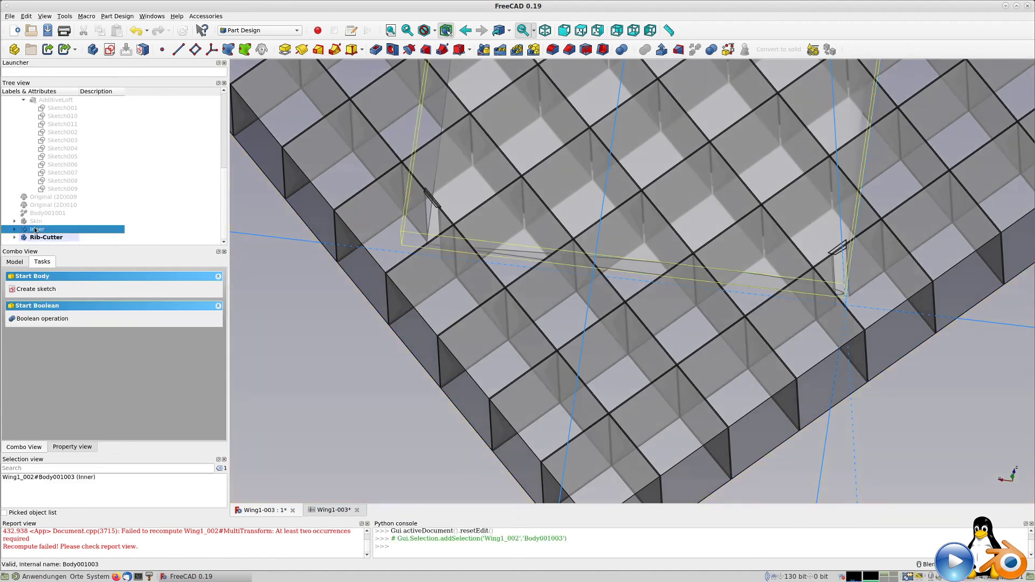
scroll(530, 222, "down", 3)
middle_click_drag(529, 222, 620, 370)
scroll(478, 280, "down", 2)
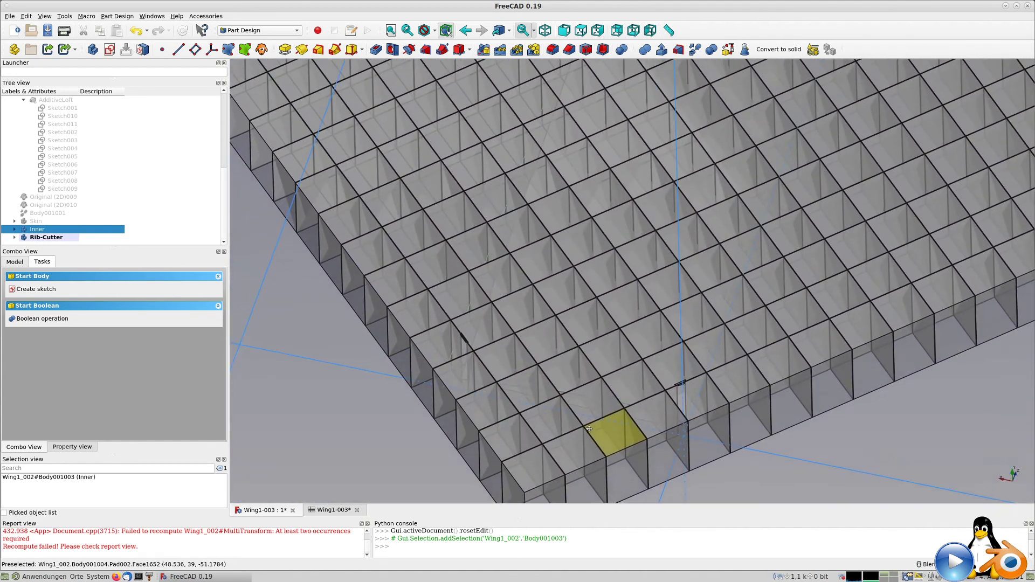
scroll(619, 370, "up", 2)
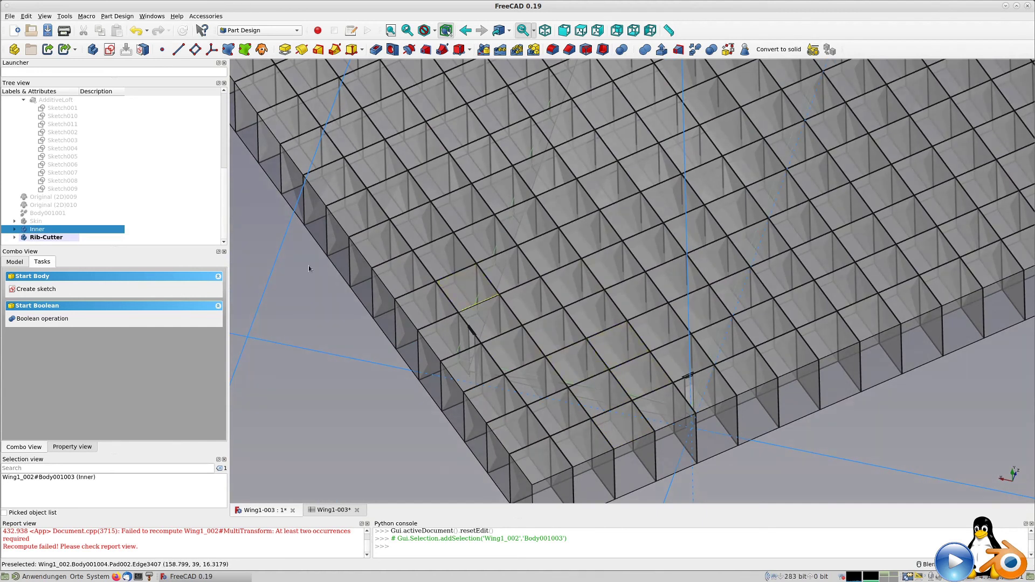
double_click(50, 231)
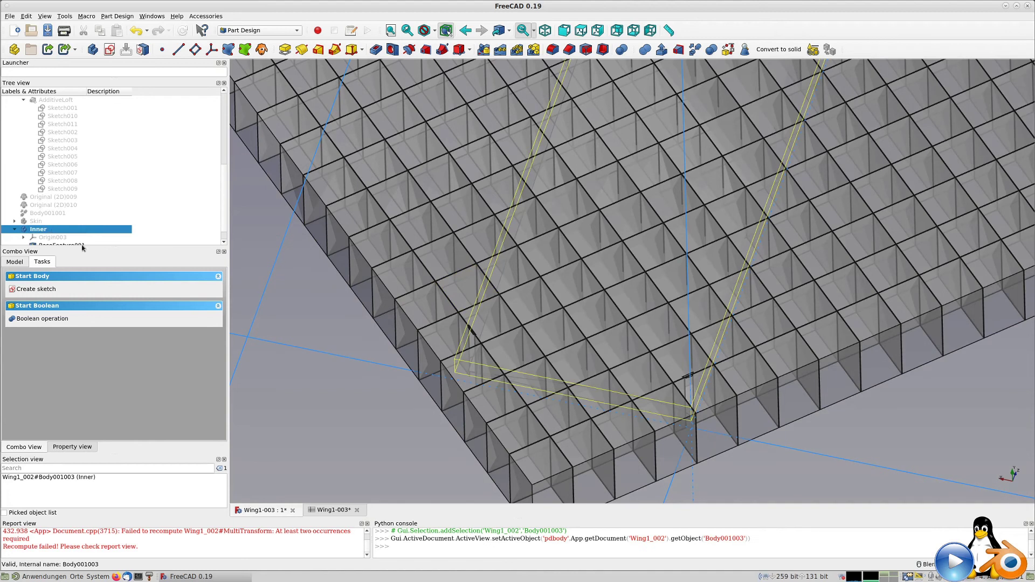
scroll(76, 237, "down", 1)
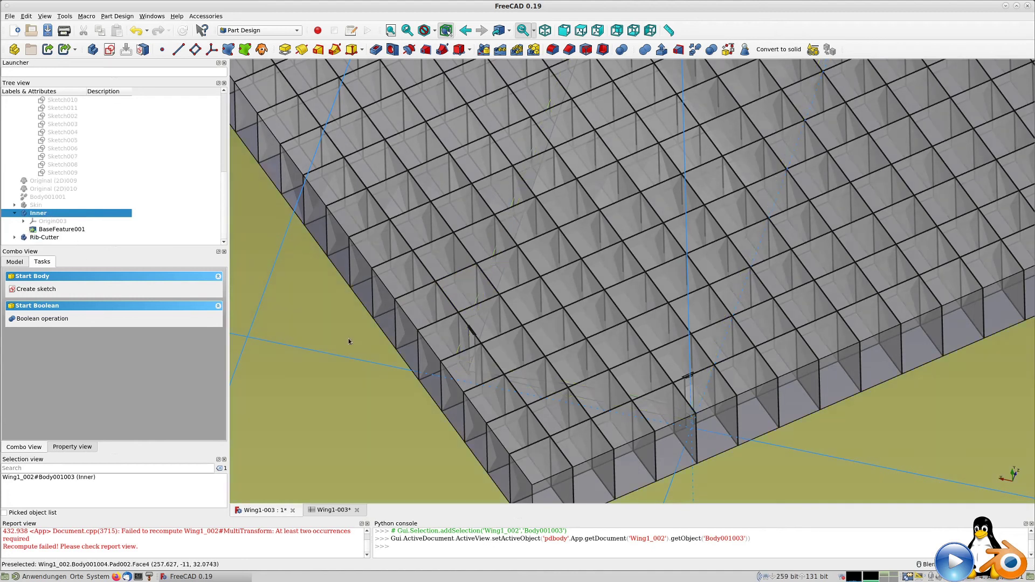
scroll(334, 316, "down", 5)
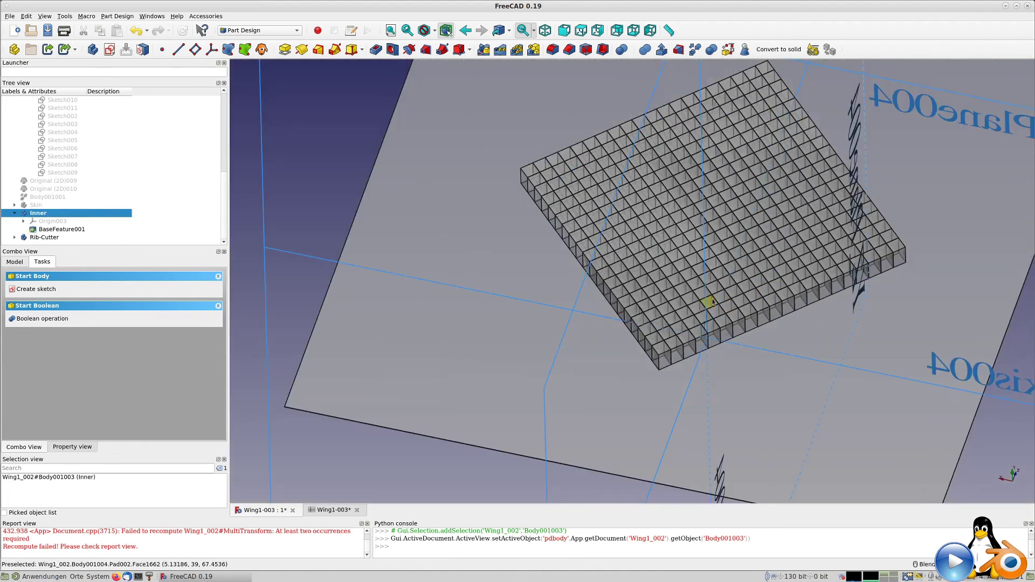
left_click(329, 151)
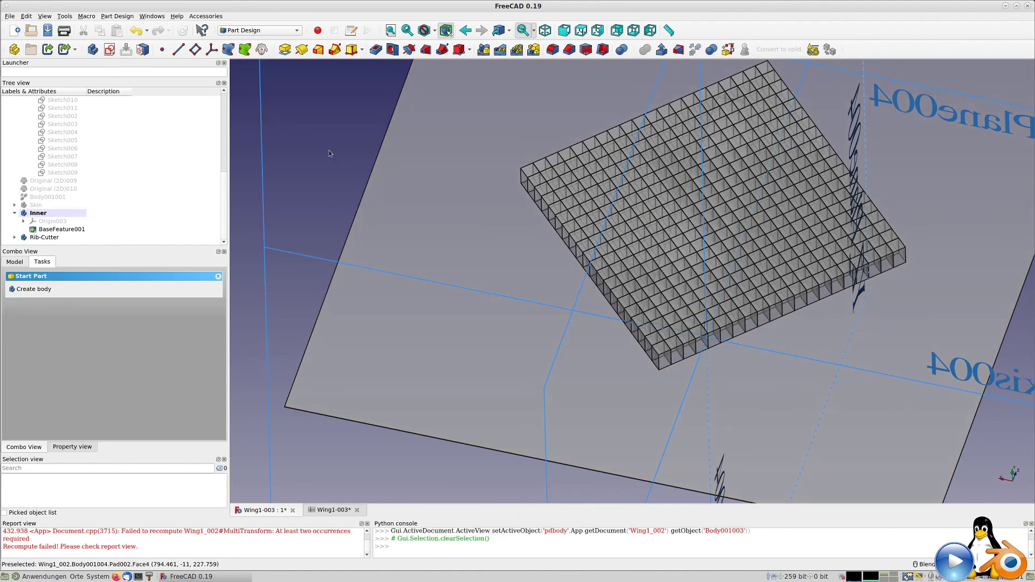
Cut the Rib-Cutter body from the Inner body with a Boolean operation
left_click(622, 50)
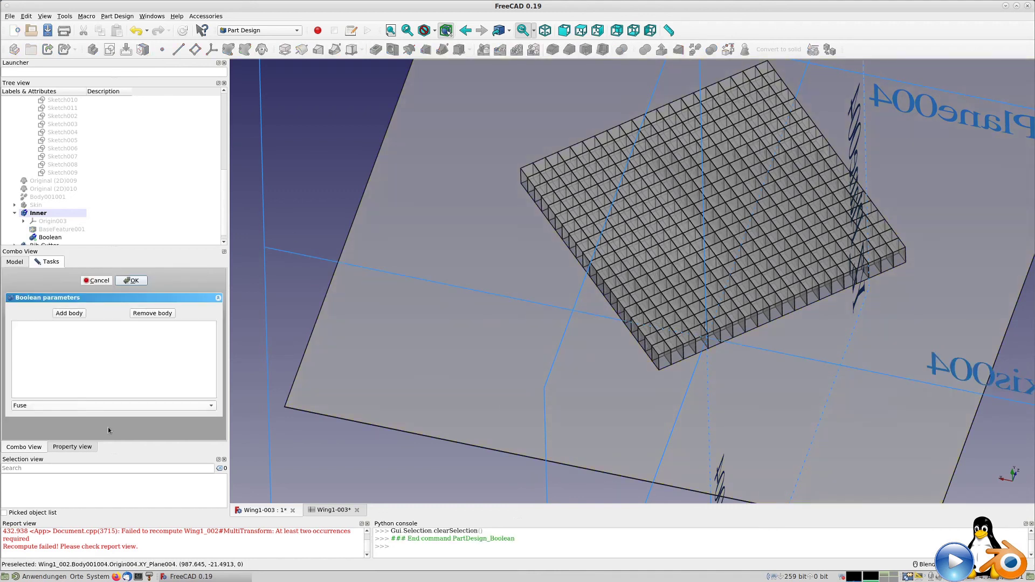
left_click(53, 410)
left_click(35, 416)
left_click(69, 314)
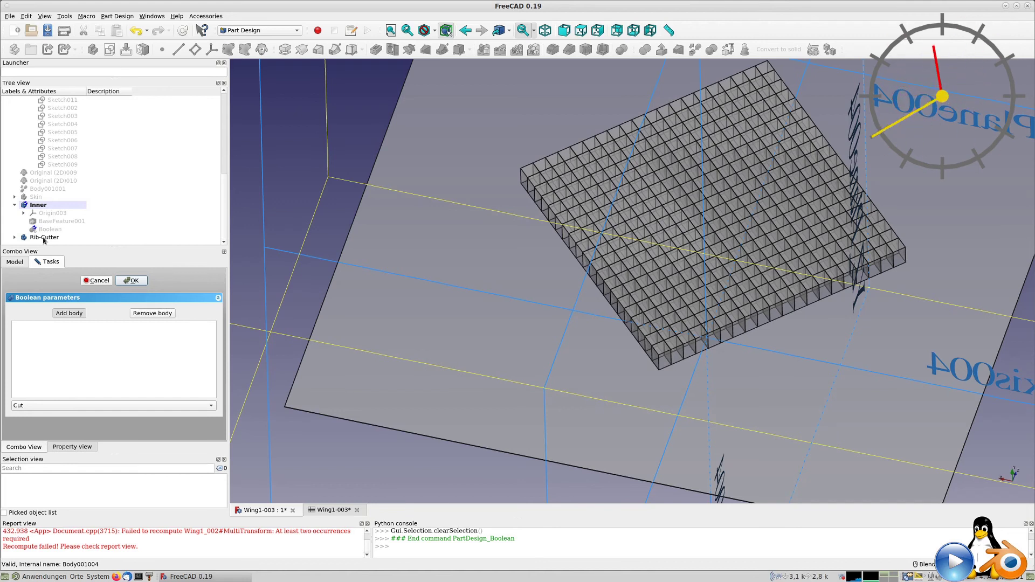
left_click(44, 238)
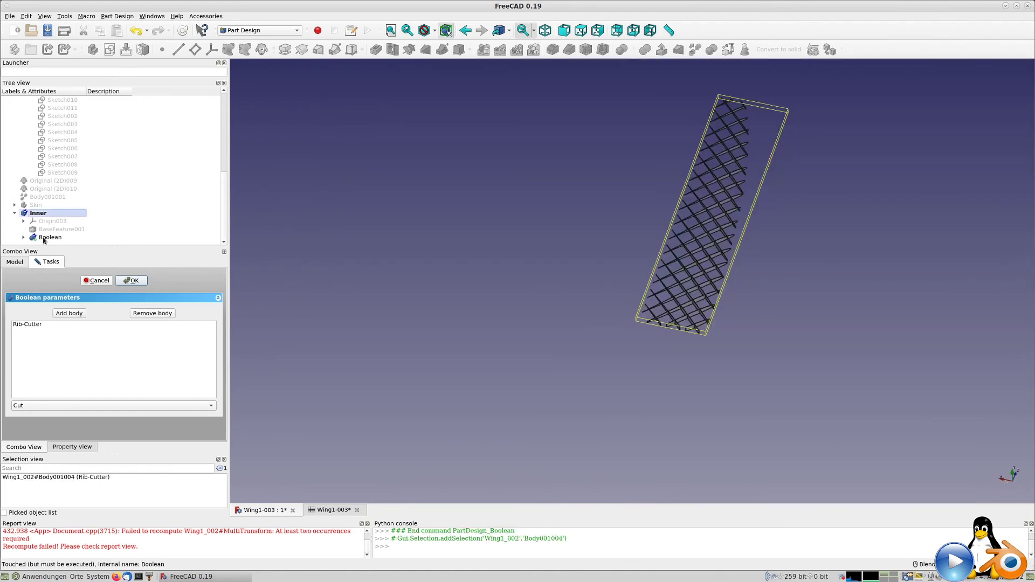
middle_click_drag(624, 276, 710, 274)
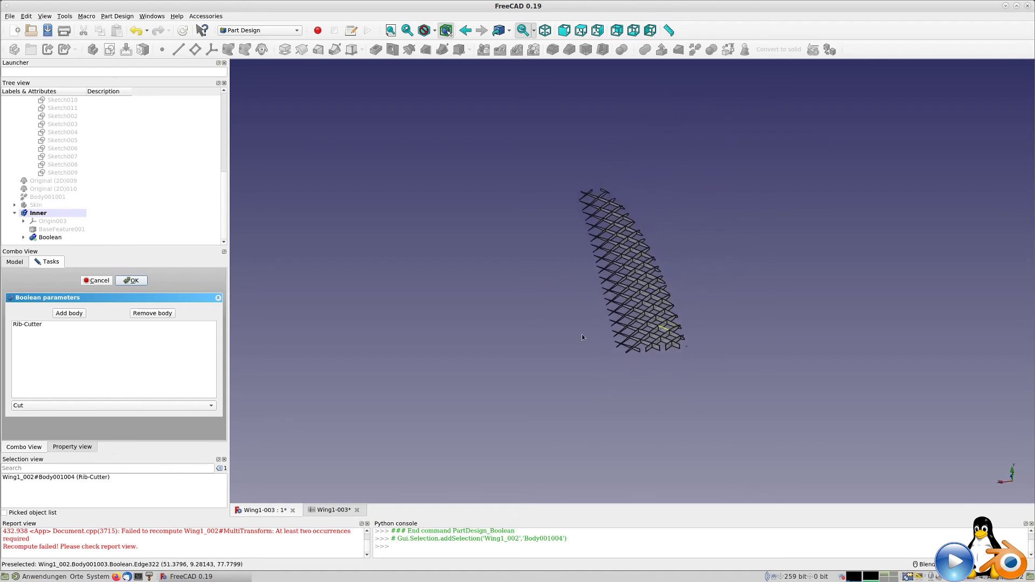
mouse_move(552, 331)
middle_mouse_down()
mouse_move(554, 292)
mouse_move(548, 327)
middle_mouse_up()
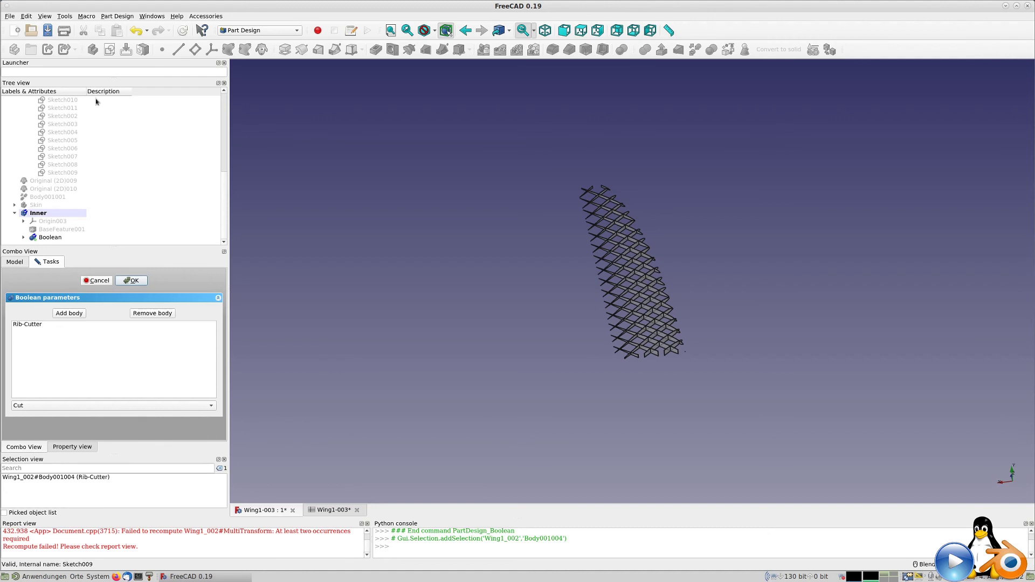
scroll(660, 277, "up", 5)
middle_click_drag(660, 277, 630, 260)
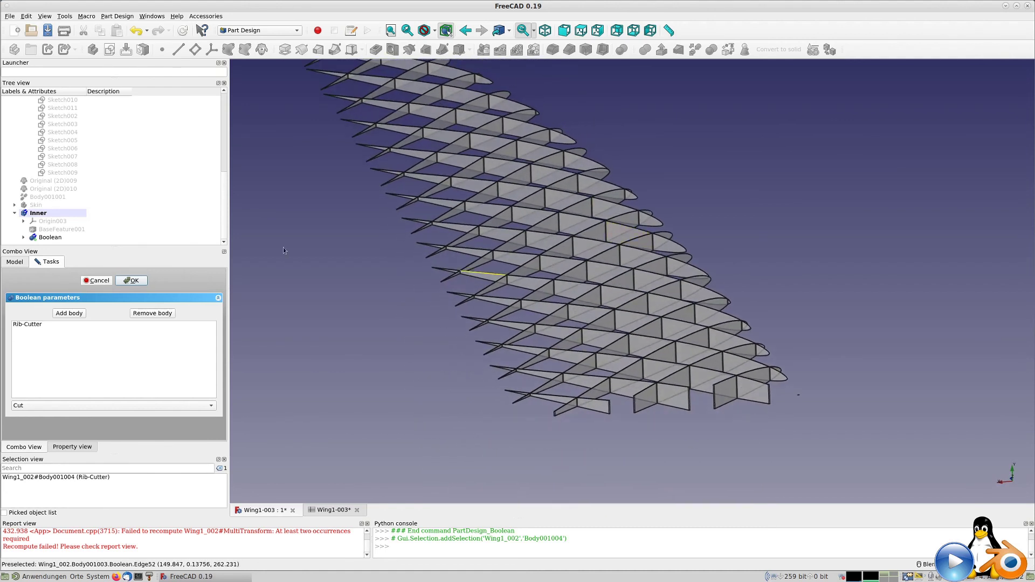
Show the hidden Skin body around the ribs
left_click(15, 213)
left_click(37, 231)
key("space")
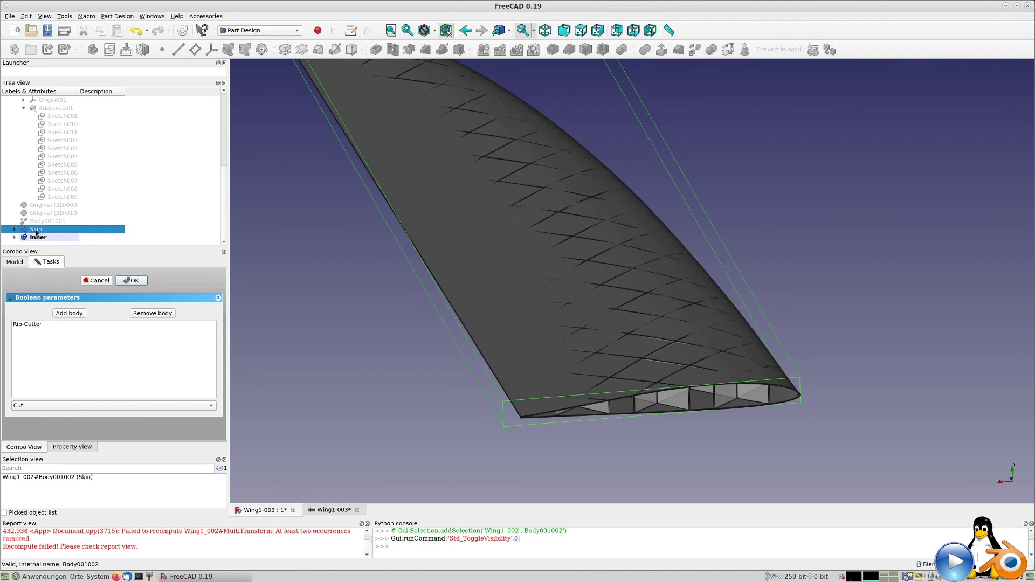
right_click(37, 233)
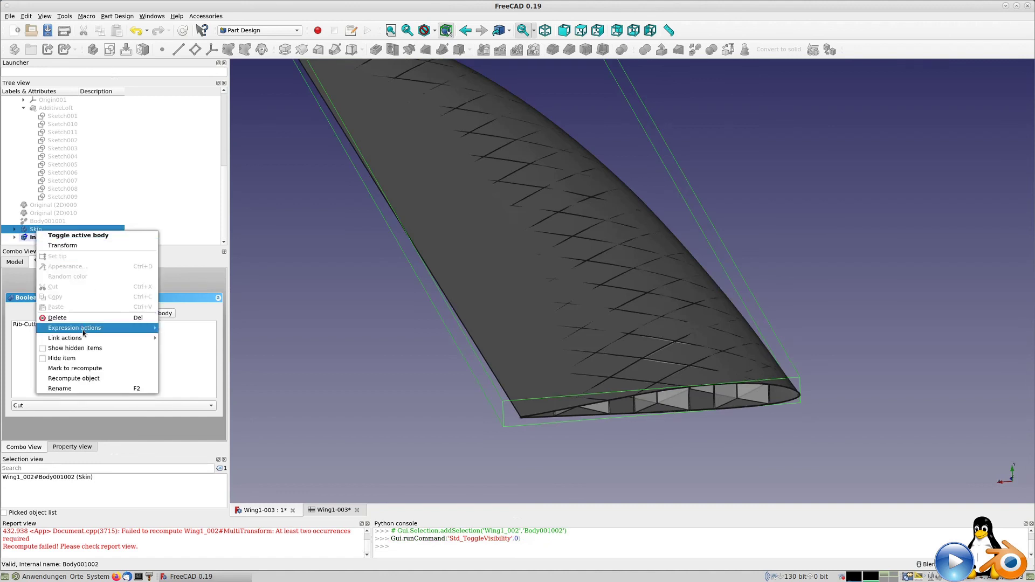
left_click(43, 230)
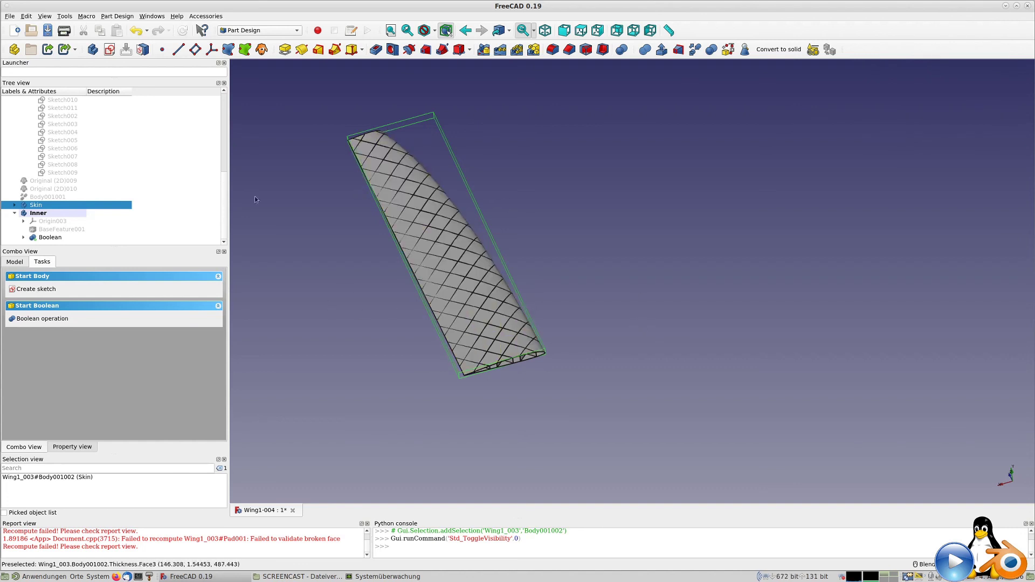
Set the Skin body's display transparency to 55
right_click(57, 207)
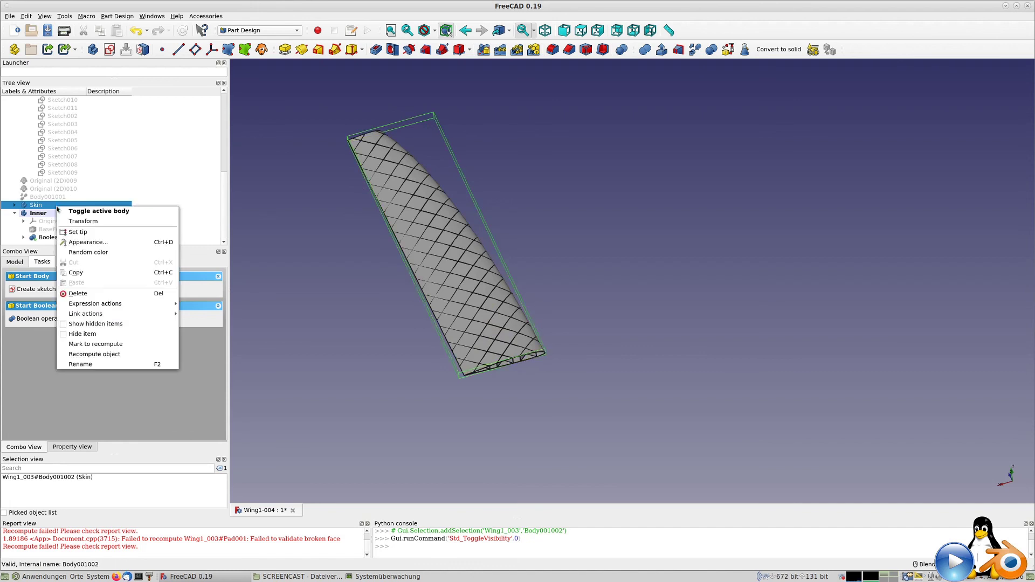
left_click(84, 241)
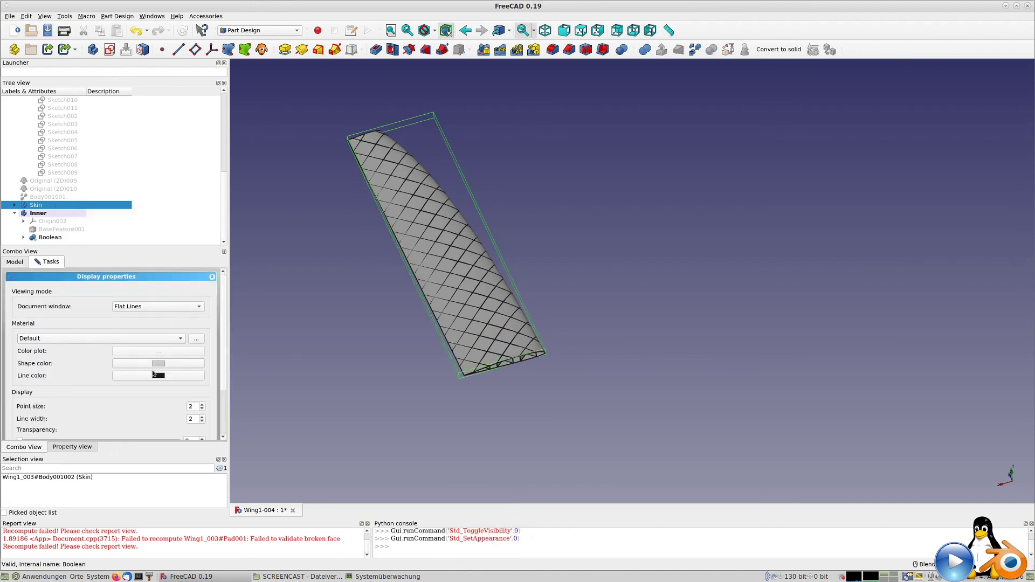
scroll(96, 415, "down", 2)
left_click_drag(20, 378, 106, 377)
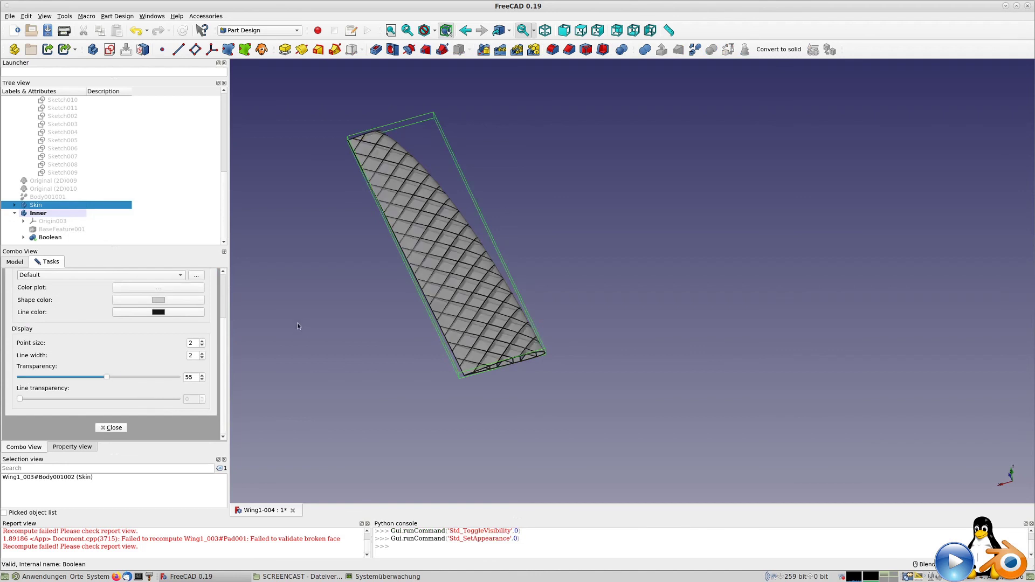
Set the Inner body's display transparency to 50 and inspect the ribs through the skin
left_click(302, 305)
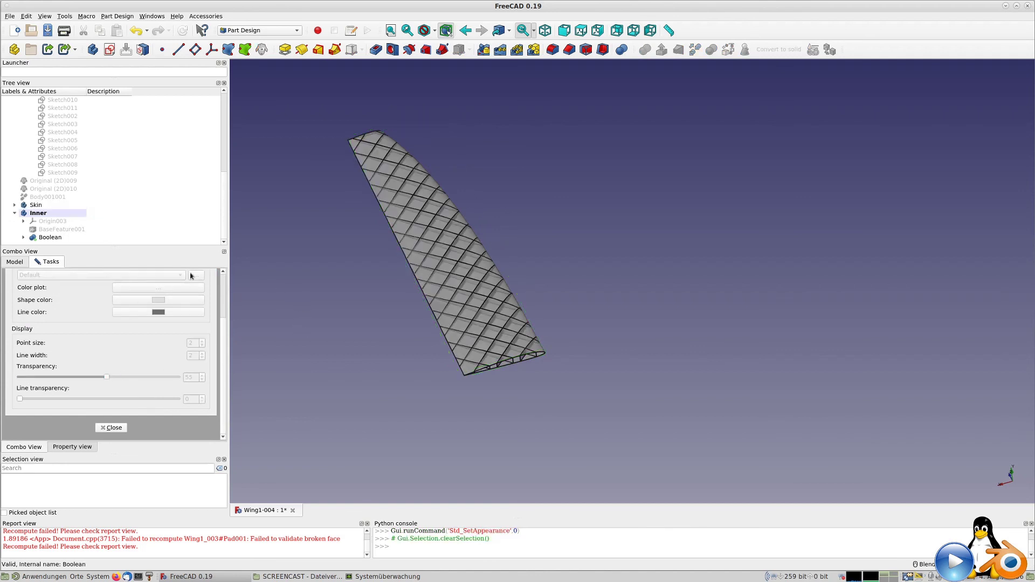
left_click(44, 216)
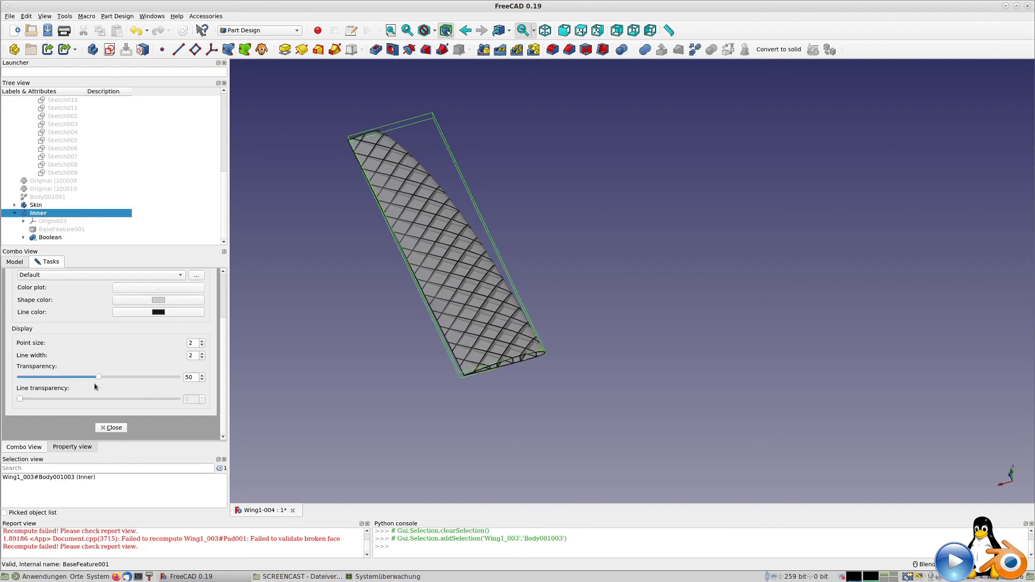
scroll(359, 336, "up", 5)
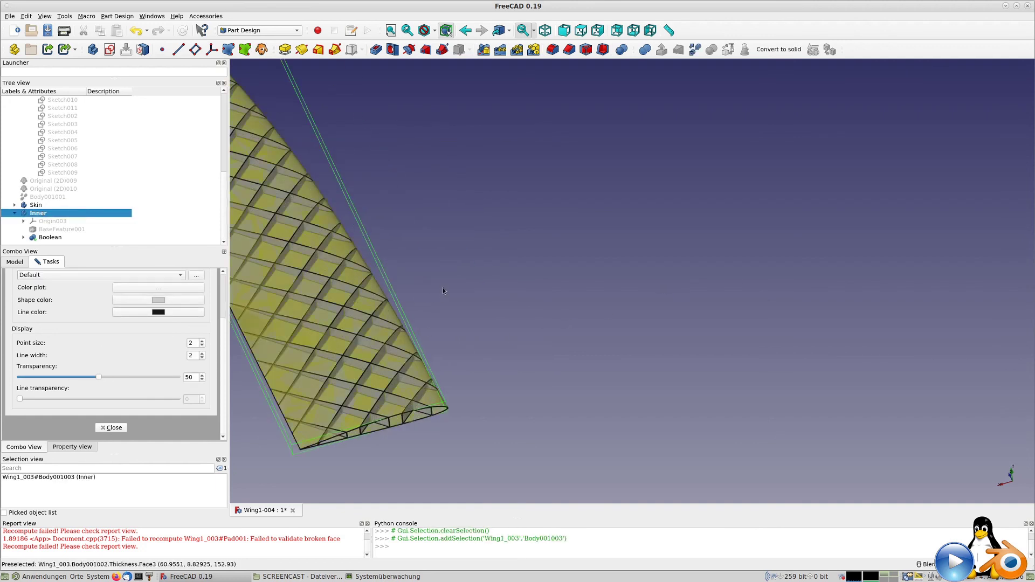
middle_click_drag(442, 287, 727, 315)
middle_click_drag(652, 276, 628, 339)
middle_click_drag(570, 307, 519, 398, "shift")
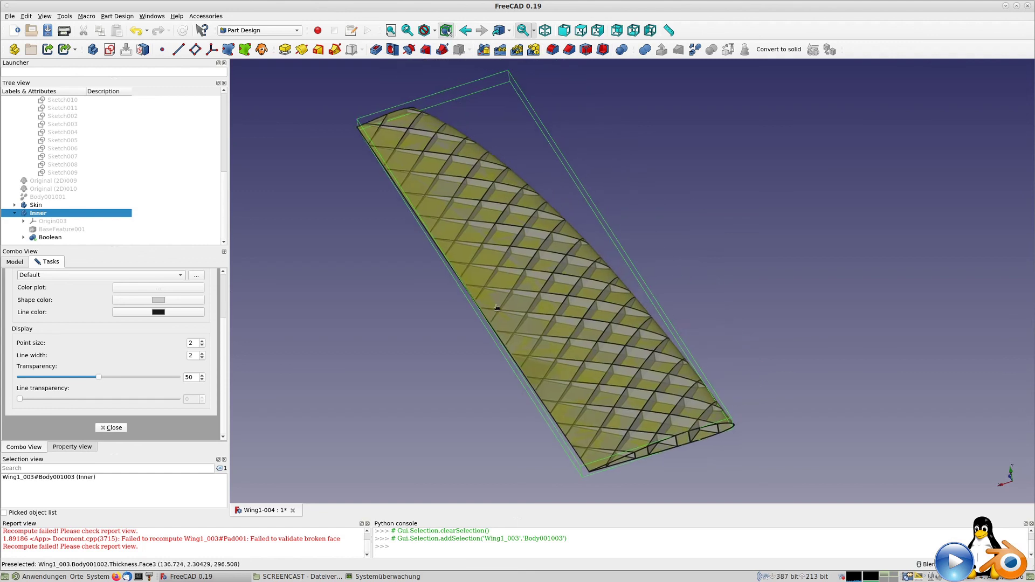